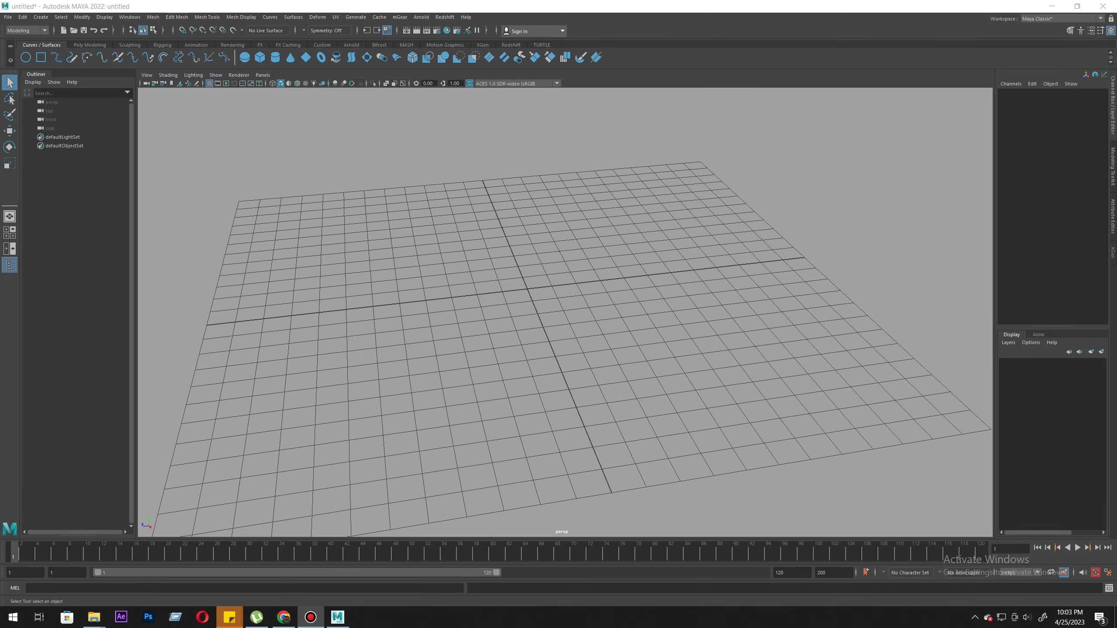
Step: Start the EP Curve tool with the curve degree set to 3 Bezier
{"action": "left_click_drag", "start_coordinate": [474, 322], "coordinate": [425, 315], "text": "alt"}
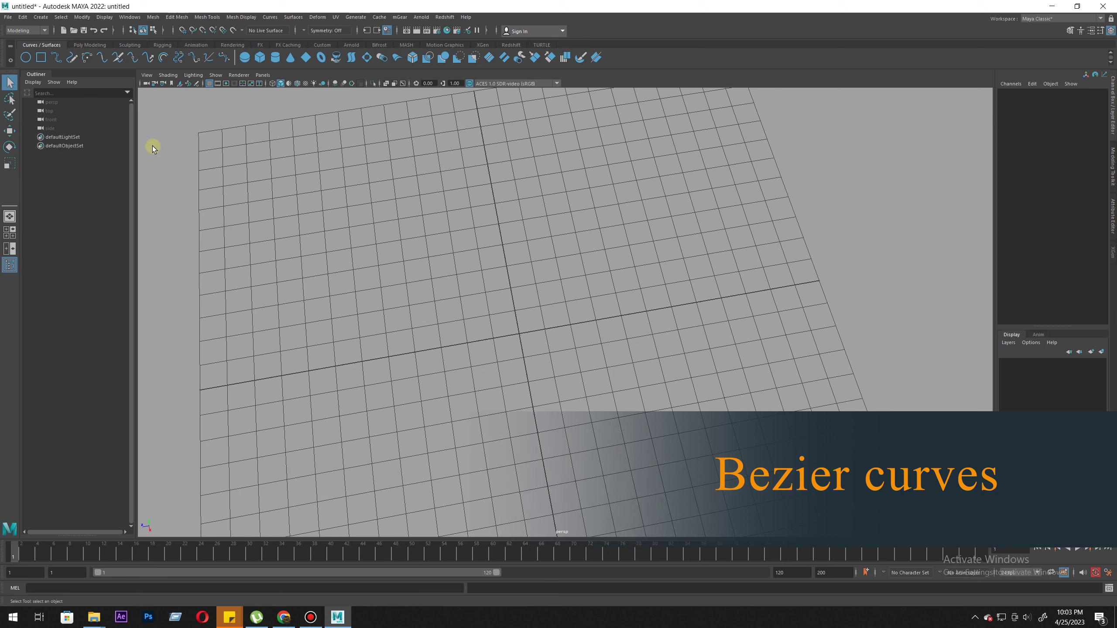
{"action": "double_click", "coordinate": [55, 57]}
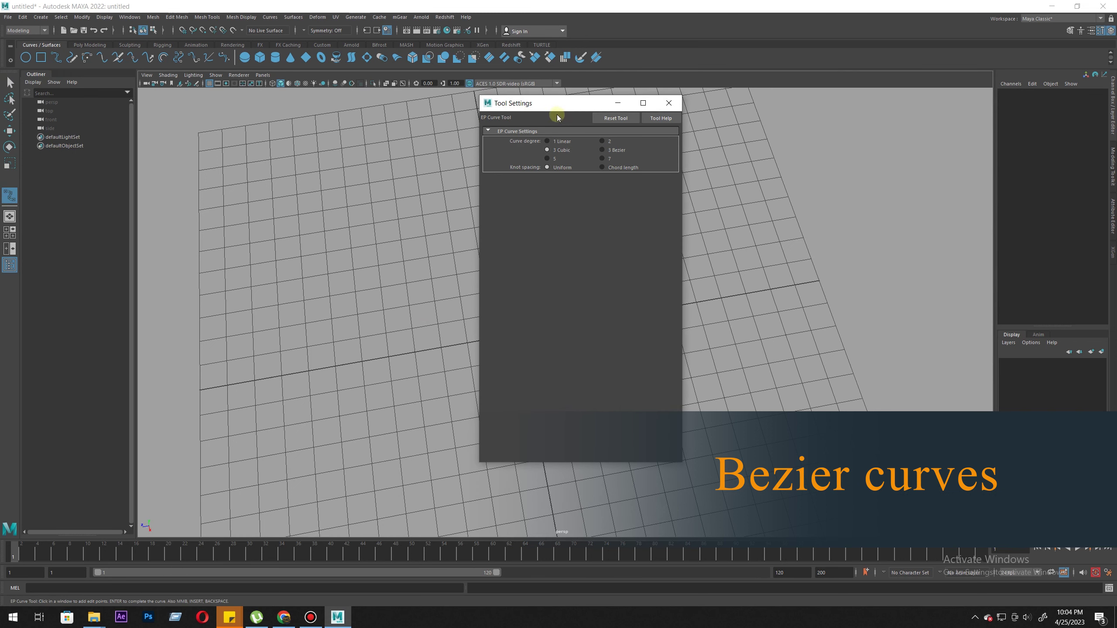
{"action": "left_click_drag", "start_coordinate": [557, 114], "coordinate": [917, 143]}
{"action": "left_click", "coordinate": [968, 179]}
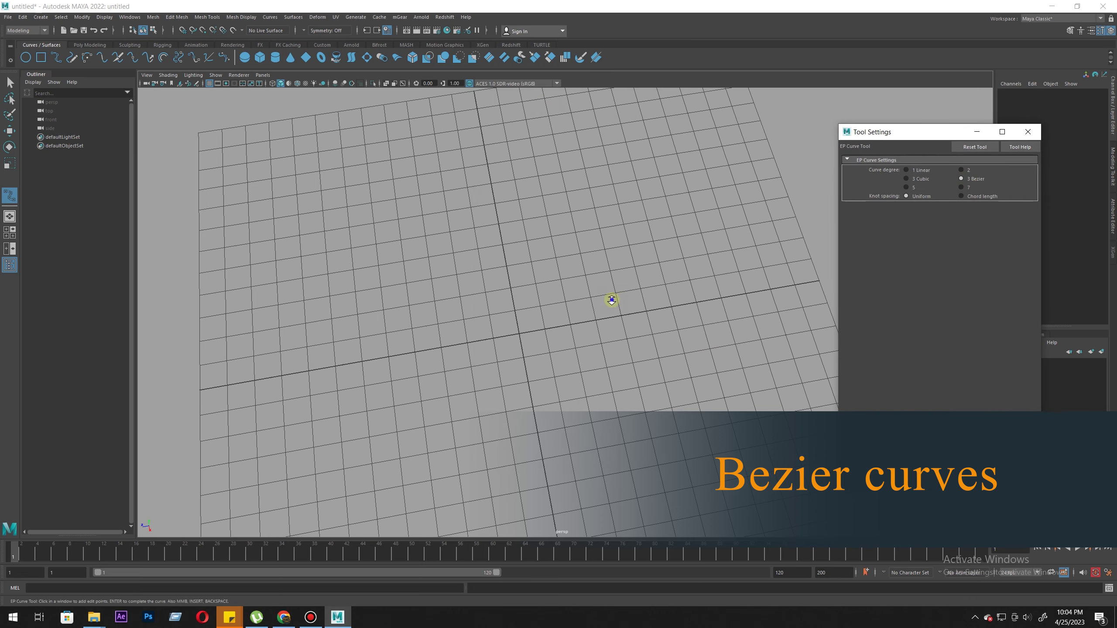
Step: Draw an open three-point Bezier curve arching from the near part of the grid up towards its central horizontal axis
{"action": "right_click_drag", "start_coordinate": [611, 301], "coordinate": [489, 374], "text": "alt"}
{"action": "middle_click_drag", "start_coordinate": [458, 359], "coordinate": [493, 306], "text": "alt"}
{"action": "right_click_drag", "start_coordinate": [487, 344], "coordinate": [488, 361], "text": "alt"}
{"action": "right_click_drag", "start_coordinate": [498, 332], "coordinate": [499, 379], "text": "alt"}
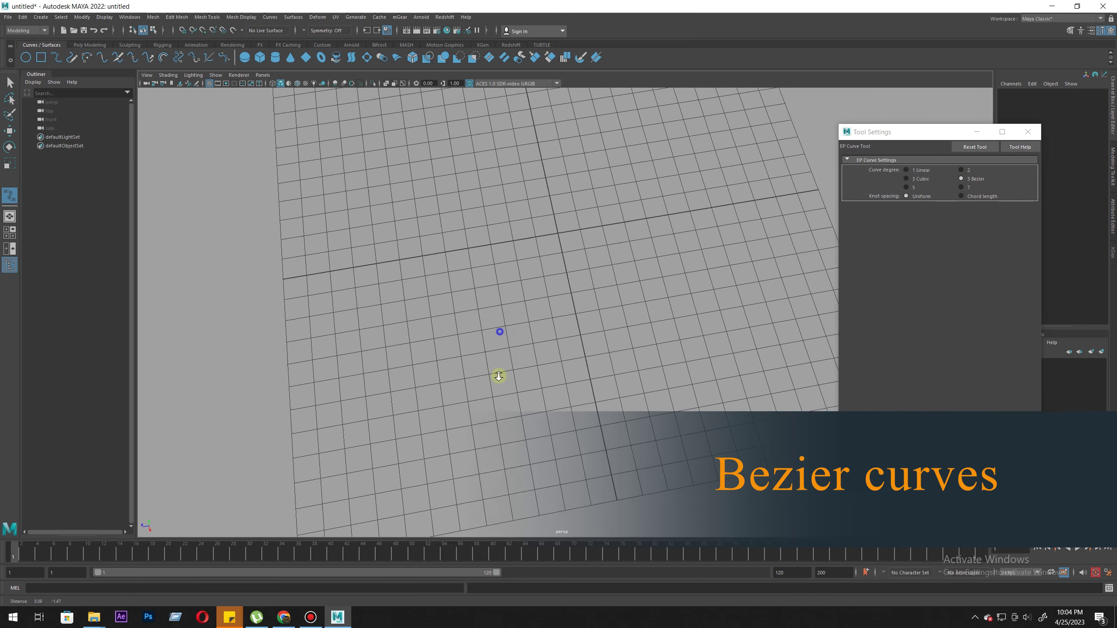
{"action": "left_click_drag", "start_coordinate": [510, 372], "coordinate": [496, 369], "text": "alt"}
{"action": "left_click", "coordinate": [371, 423]}
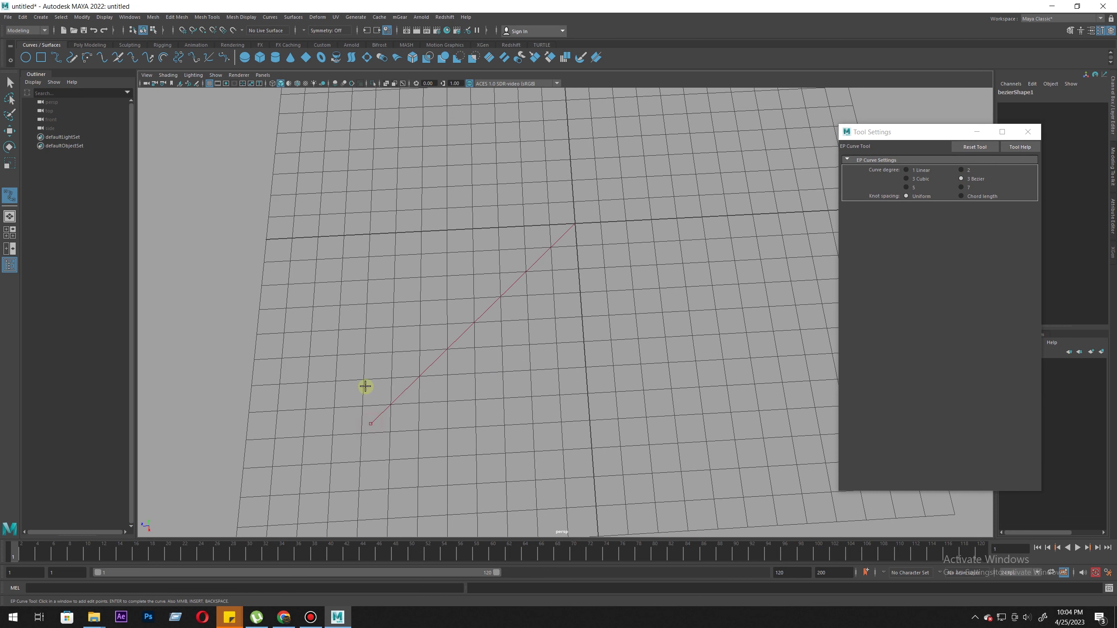
{"action": "left_click", "coordinate": [372, 307]}
{"action": "left_click_drag", "start_coordinate": [406, 230], "coordinate": [445, 238]}
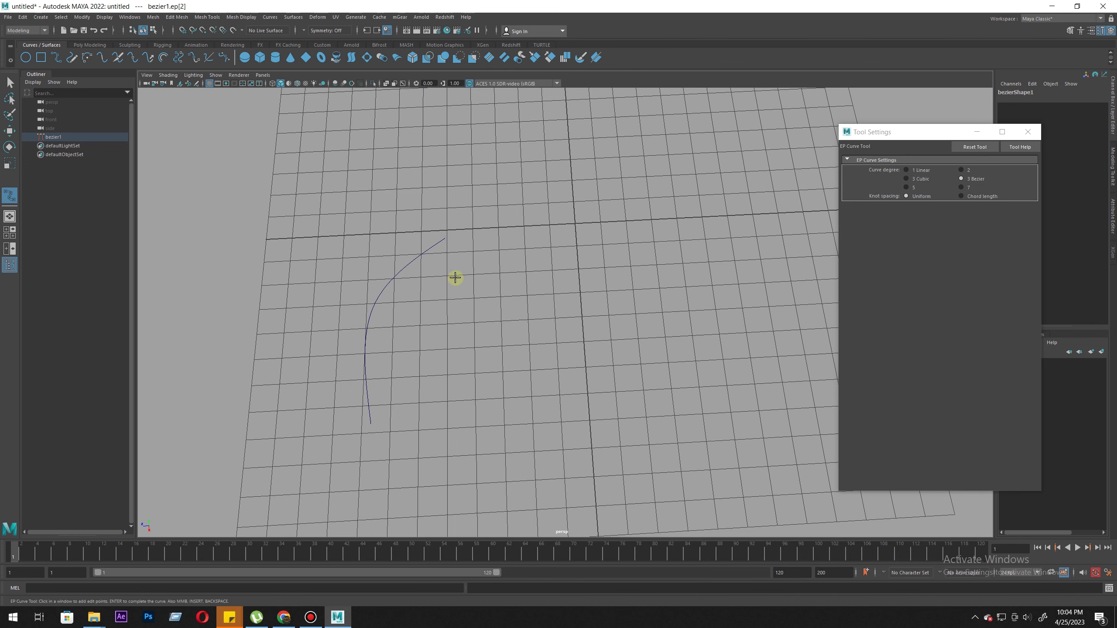
Step: Examine the Bezier curve's control vertices and tangent handles, and return the curve to object mode
{"action": "middle_click_drag", "start_coordinate": [488, 403], "coordinate": [509, 369], "text": "alt"}
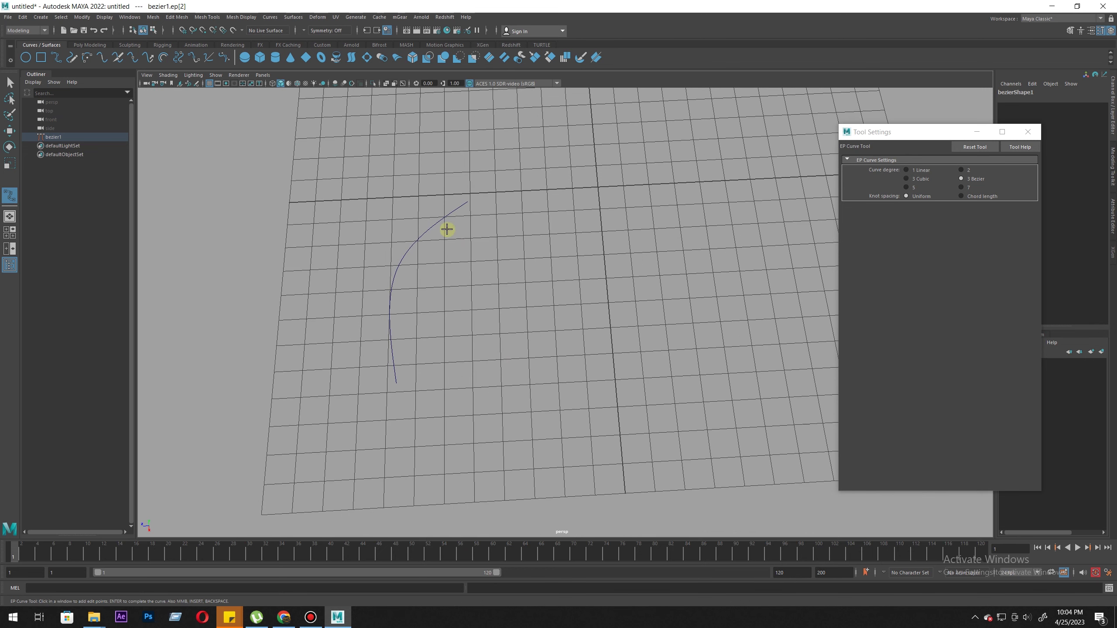
{"action": "key", "text": "q"}
{"action": "right_click_drag", "start_coordinate": [406, 241], "coordinate": [359, 243]}
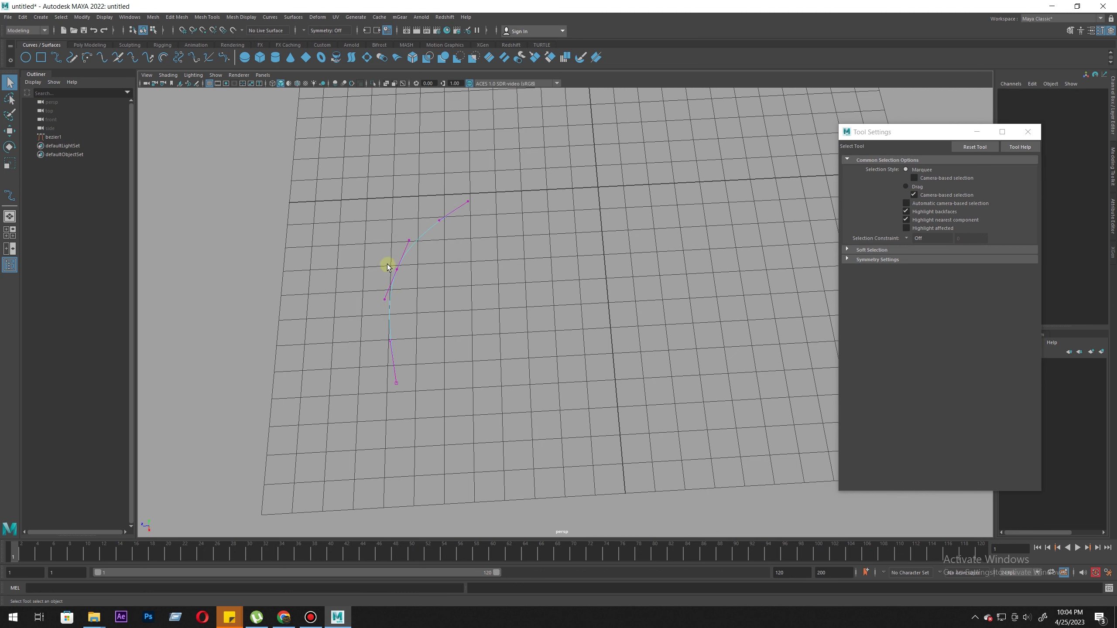
{"action": "left_click_drag", "start_coordinate": [425, 273], "coordinate": [427, 289]}
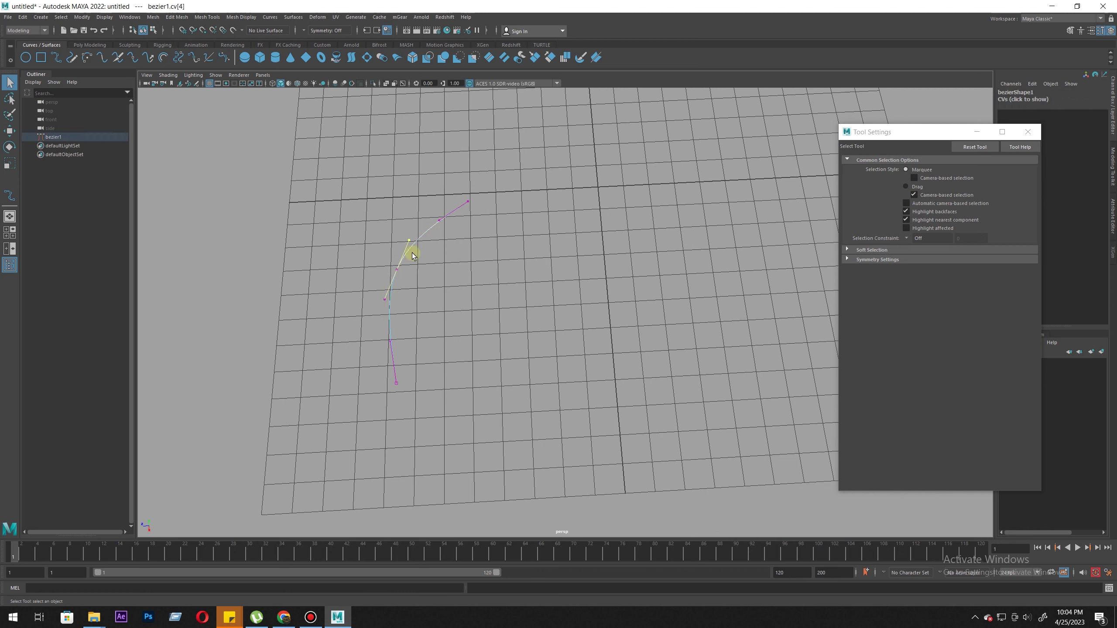
{"action": "left_click", "coordinate": [566, 332]}
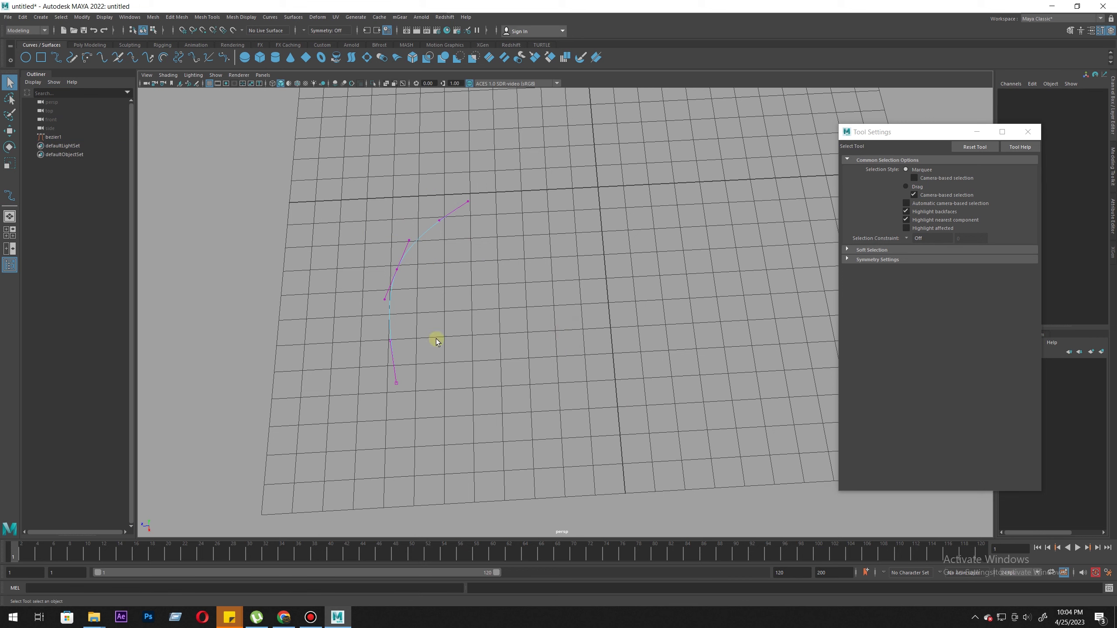
{"action": "right_click", "coordinate": [409, 271]}
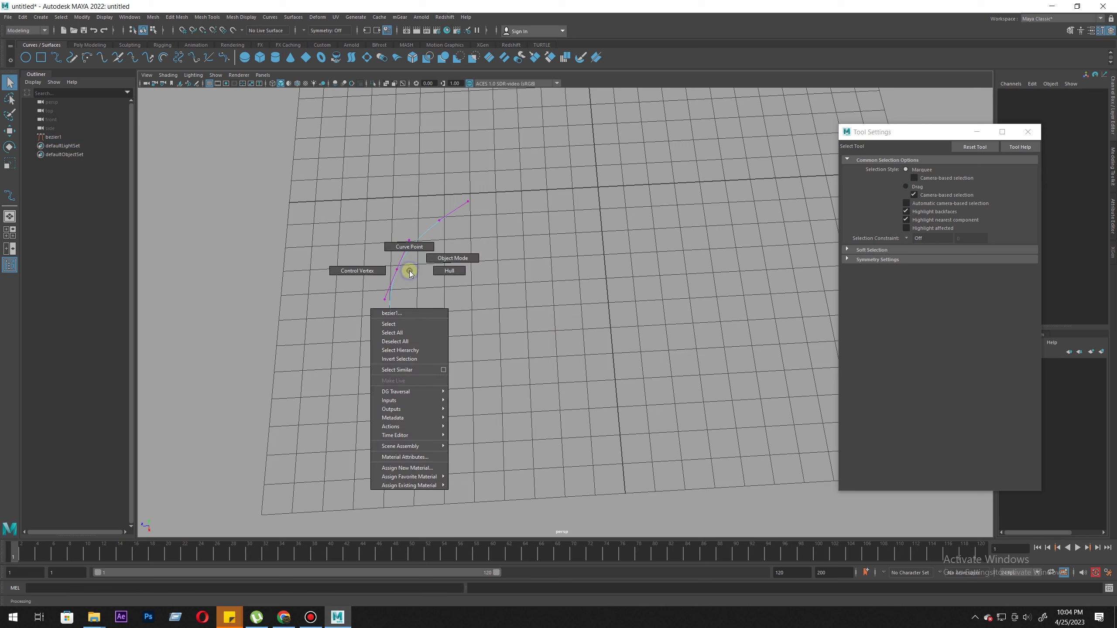
{"action": "left_click", "coordinate": [456, 258]}
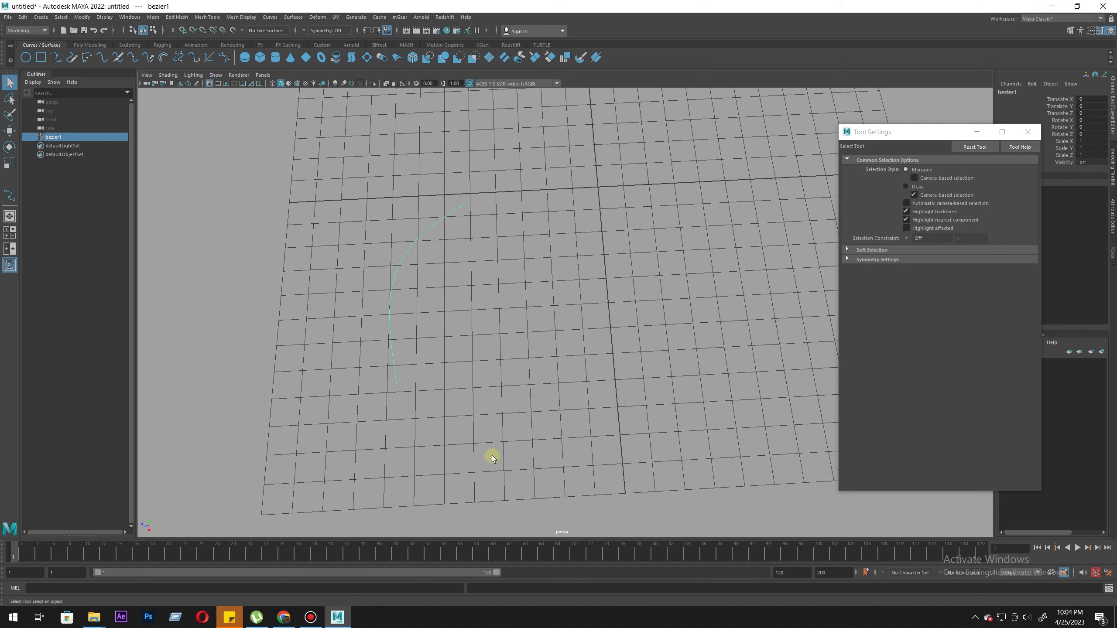
Step: Display the curve's control vertices again and move the middle anchor's lower tangent handle to lengthen and tilt the tangent
{"action": "left_click", "coordinate": [391, 279]}
{"action": "right_click", "coordinate": [396, 276]}
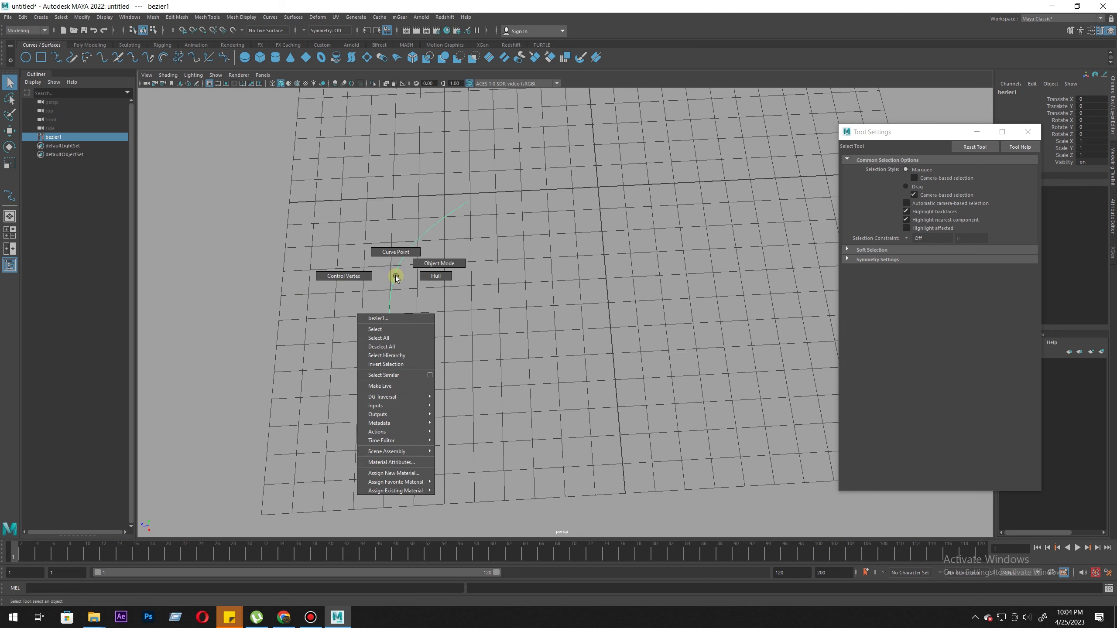
{"action": "right_click", "coordinate": [396, 275]}
{"action": "right_click_drag", "start_coordinate": [396, 276], "coordinate": [344, 276]}
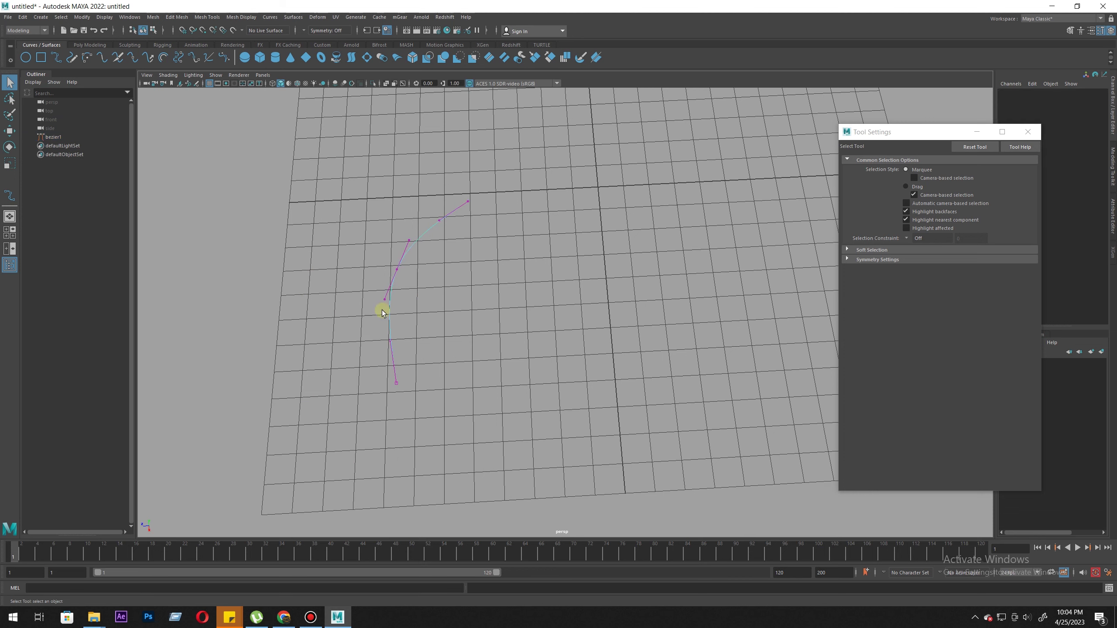
{"action": "left_click_drag", "start_coordinate": [411, 263], "coordinate": [378, 280]}
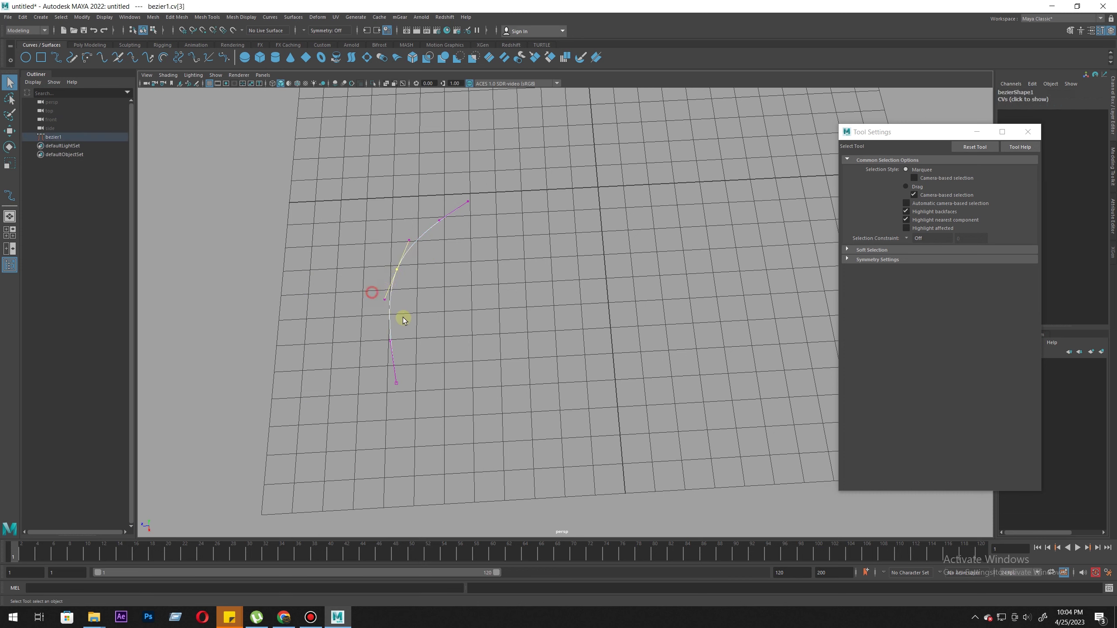
{"action": "key", "text": "w"}
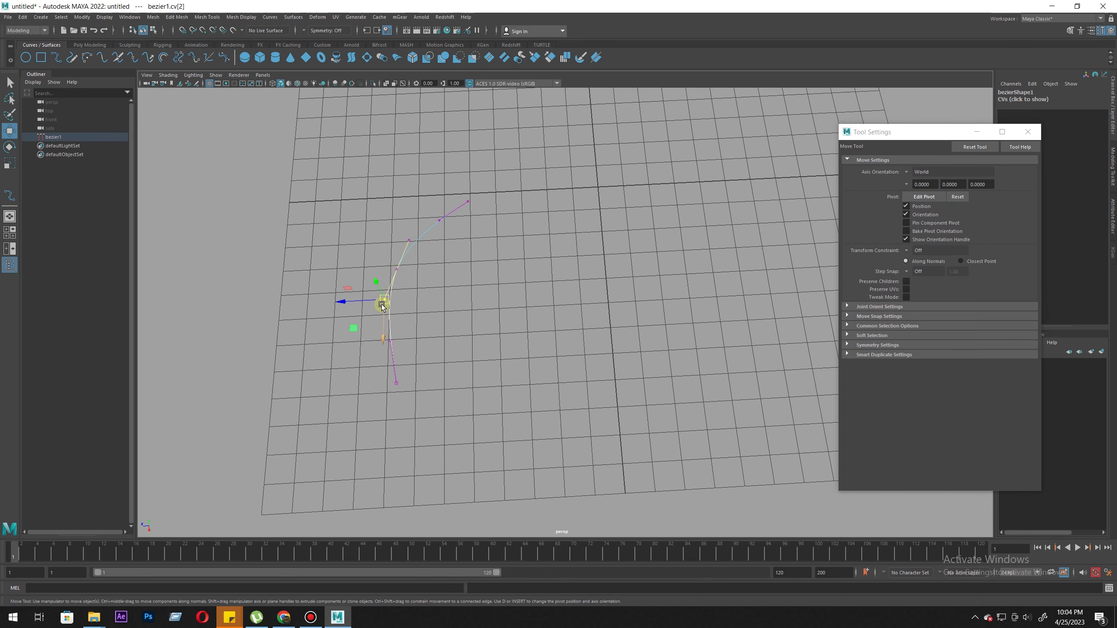
{"action": "left_click_drag", "start_coordinate": [395, 273], "coordinate": [373, 311]}
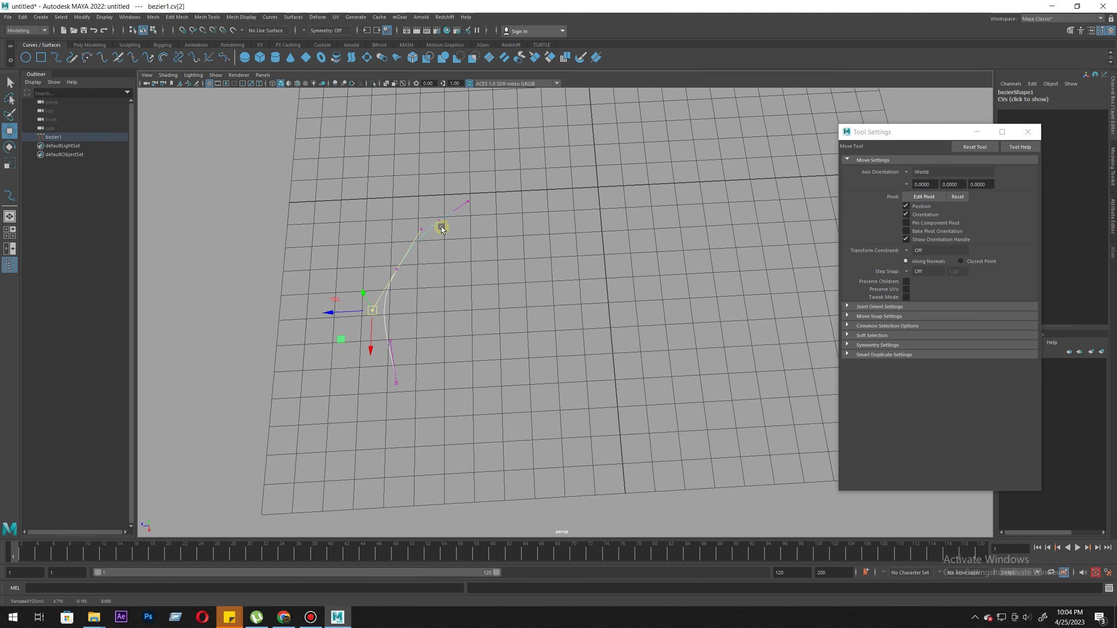
{"action": "mouse_move", "coordinate": [371, 310]}
{"action": "left_mouse_down"}
{"action": "mouse_move", "coordinate": [382, 309]}
{"action": "mouse_move", "coordinate": [367, 308]}
{"action": "mouse_move", "coordinate": [378, 321]}
{"action": "mouse_move", "coordinate": [382, 299]}
{"action": "left_mouse_up"}
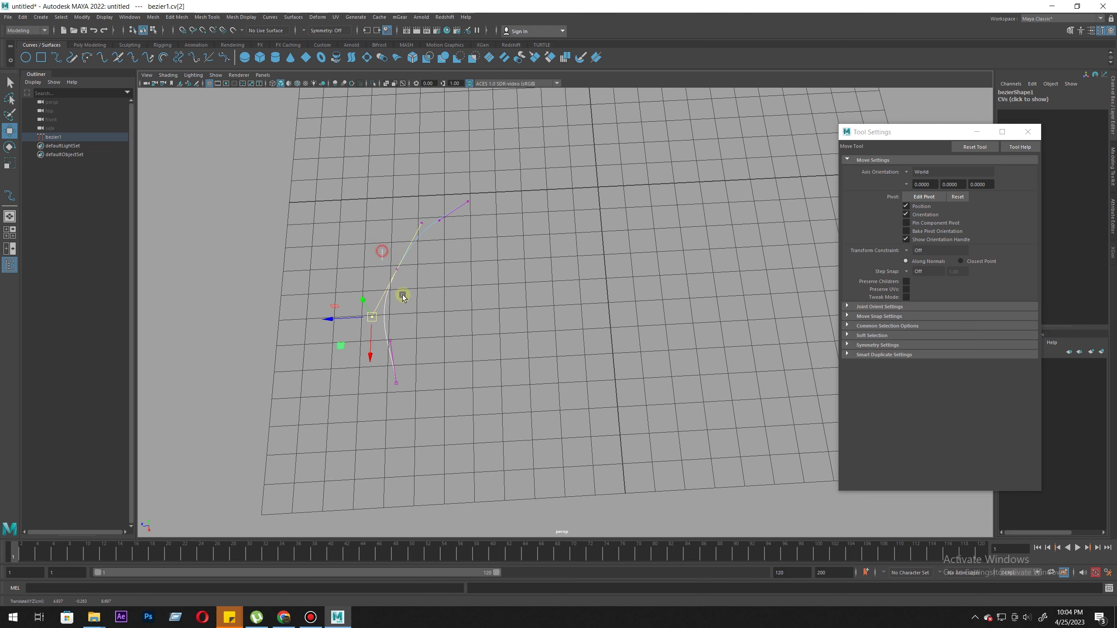
Step: Move the middle anchor and the lower end's tangent handle outward, and reposition the upper end's tangent handle
{"action": "left_click_drag", "start_coordinate": [403, 295], "coordinate": [411, 298]}
{"action": "middle_click_drag", "start_coordinate": [427, 298], "coordinate": [401, 287]}
{"action": "left_click_drag", "start_coordinate": [401, 318], "coordinate": [384, 352]}
{"action": "middle_click_drag", "start_coordinate": [430, 316], "coordinate": [407, 319]}
{"action": "left_click_drag", "start_coordinate": [452, 209], "coordinate": [429, 275]}
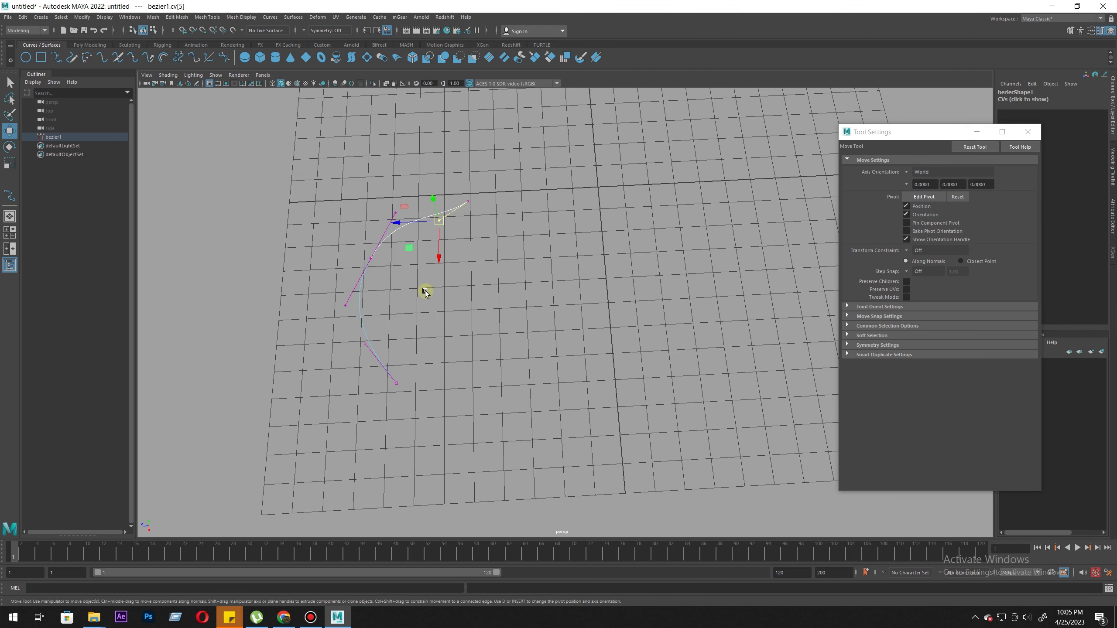
{"action": "middle_click_drag", "start_coordinate": [426, 294], "coordinate": [453, 275]}
Step: Adjust the middle anchor and both end tangent handles further to round the curve into a wider arc
{"action": "left_click_drag", "start_coordinate": [394, 250], "coordinate": [358, 275]}
{"action": "middle_click_drag", "start_coordinate": [410, 308], "coordinate": [410, 333]}
{"action": "left_click_drag", "start_coordinate": [401, 337], "coordinate": [359, 367]}
{"action": "scroll", "coordinate": [411, 336], "scroll_direction": "up", "scroll_amount": 2}
{"action": "middle_click_drag", "start_coordinate": [409, 356], "coordinate": [398, 377], "text": "alt"}
{"action": "left_click_drag", "start_coordinate": [407, 190], "coordinate": [450, 246]}
{"action": "middle_click_drag", "start_coordinate": [426, 280], "coordinate": [409, 263]}
{"action": "left_click_drag", "start_coordinate": [336, 260], "coordinate": [362, 314]}
{"action": "middle_click_drag", "start_coordinate": [394, 310], "coordinate": [363, 320]}
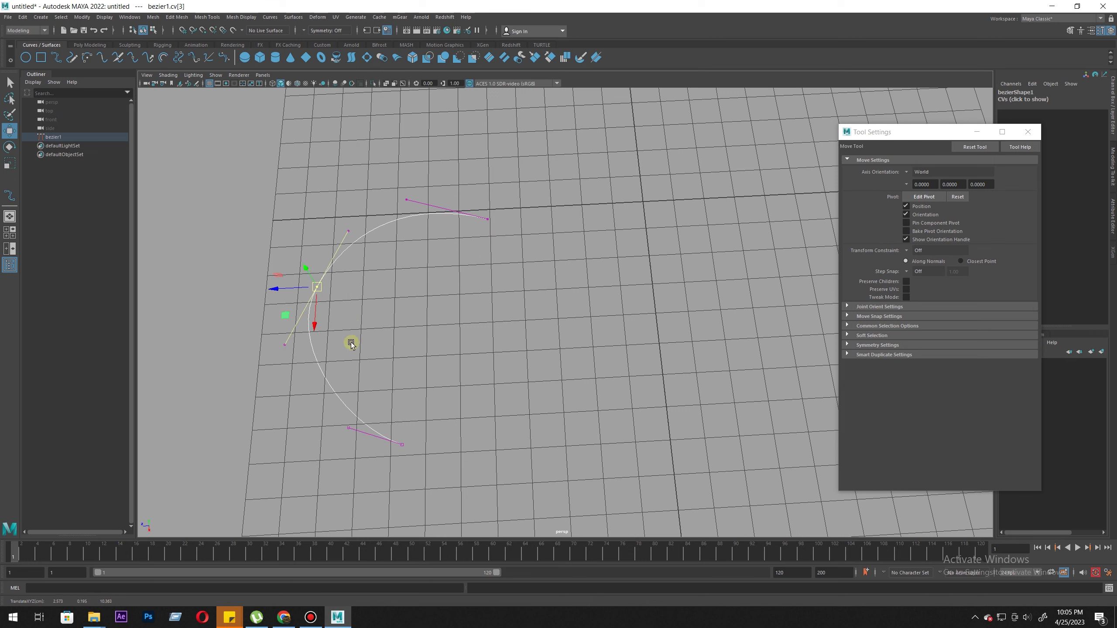
{"action": "left_click_drag", "start_coordinate": [361, 386], "coordinate": [301, 455]}
{"action": "mouse_move", "coordinate": [387, 389]}
{"action": "middle_mouse_down"}
{"action": "mouse_move", "coordinate": [355, 383]}
{"action": "mouse_move", "coordinate": [385, 385]}
{"action": "middle_mouse_up"}
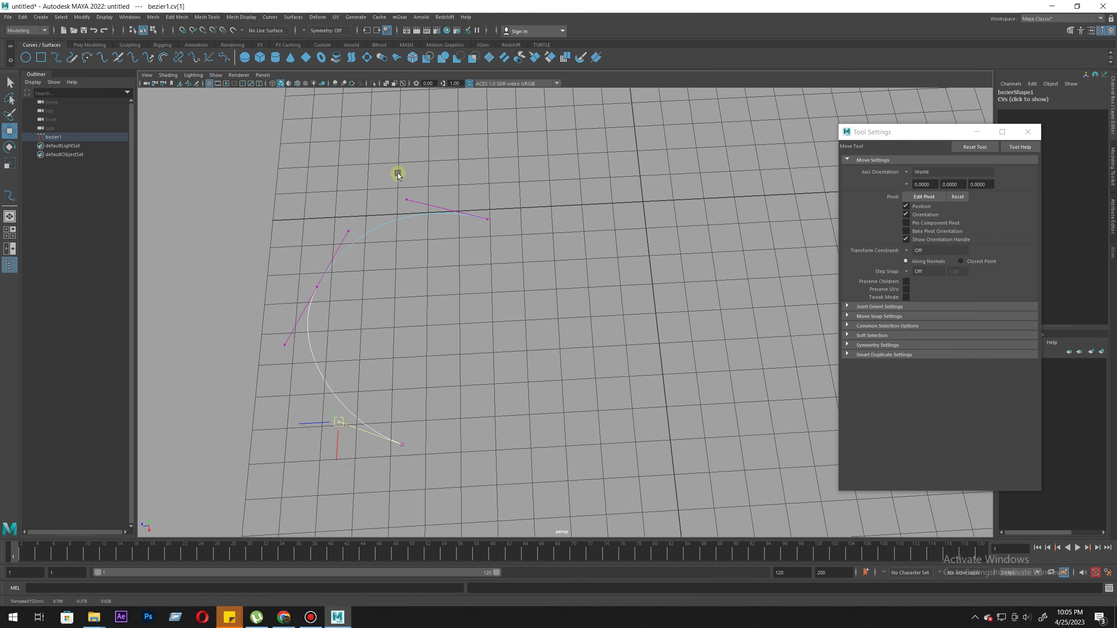
Step: Adjust the length of the middle anchor's tangent by moving its upper handle towards and away from the anchor
{"action": "key", "text": "Right"}
{"action": "key", "text": "Right"}
{"action": "key", "text": "Right"}
{"action": "key", "text": "Right"}
{"action": "middle_click_drag", "start_coordinate": [364, 272], "coordinate": [409, 202]}
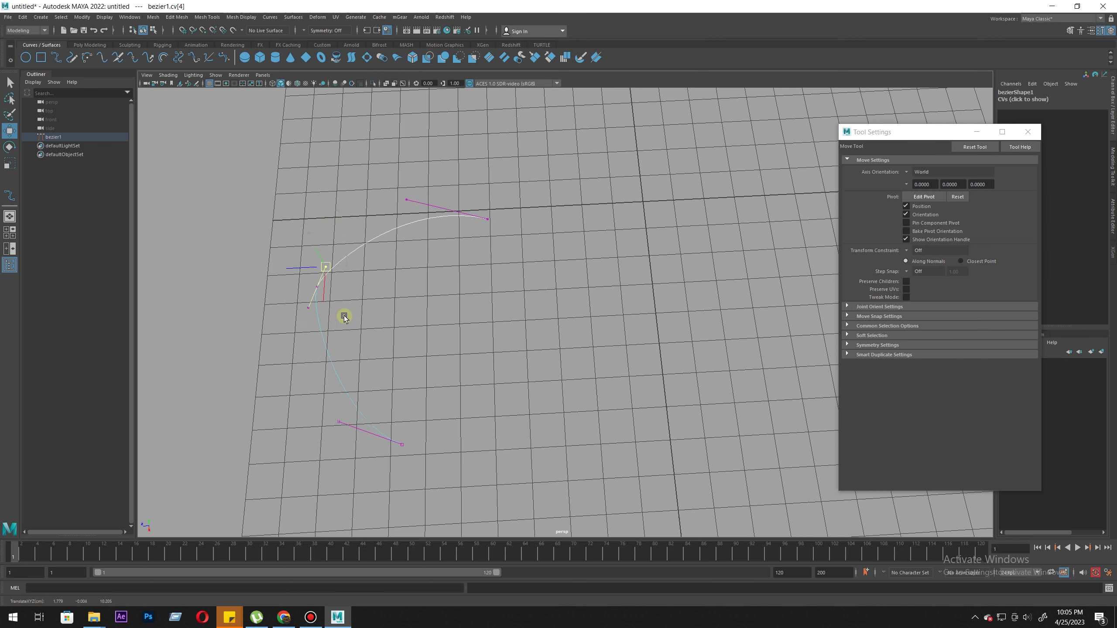
{"action": "middle_click_drag", "start_coordinate": [337, 323], "coordinate": [410, 197]}
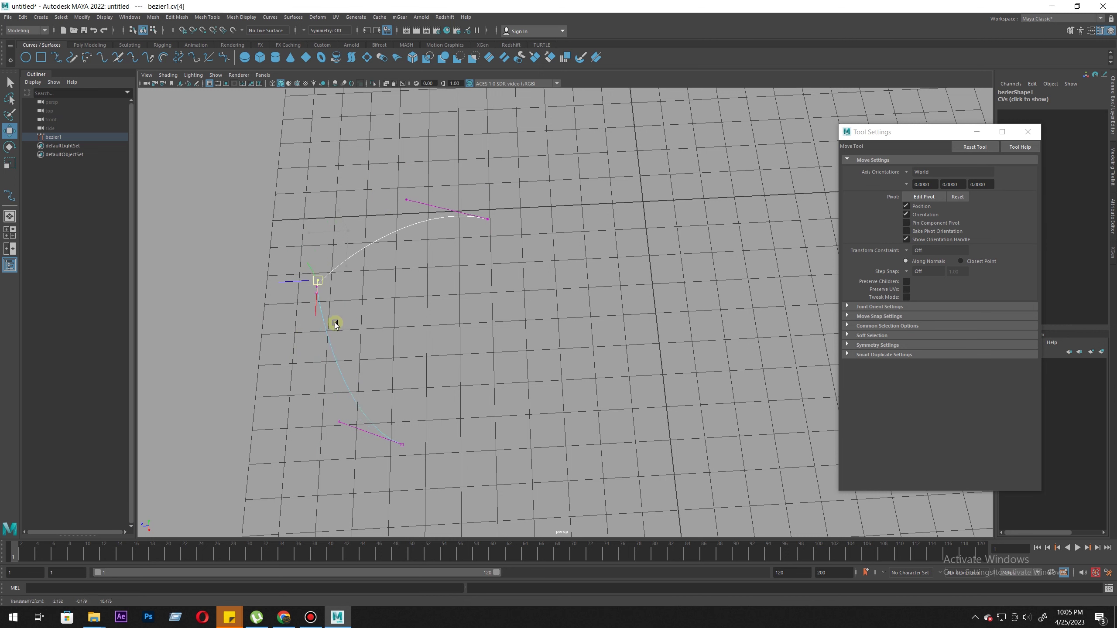
{"action": "middle_click_drag", "start_coordinate": [335, 323], "coordinate": [380, 245]}
Step: Select both tangent handles of the middle anchor and scale them down to shorten the tangent evenly
{"action": "left_click_drag", "start_coordinate": [274, 326], "coordinate": [301, 373], "text": "shift"}
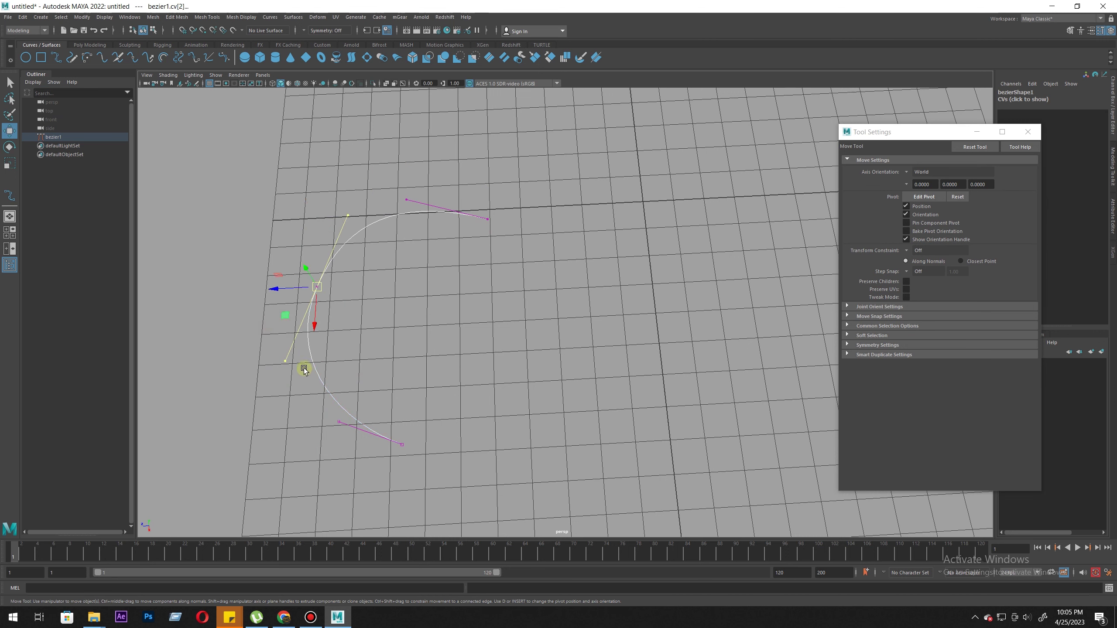
{"action": "key", "text": "r"}
{"action": "left_click_drag", "start_coordinate": [324, 282], "coordinate": [305, 319]}
{"action": "key", "text": "w"}
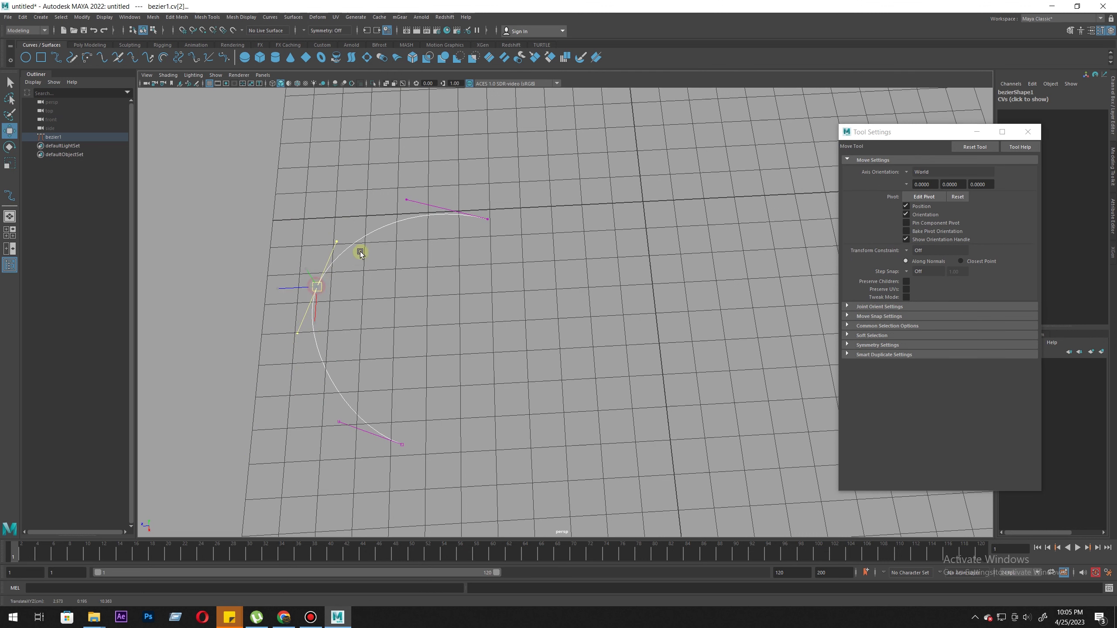
Step: Swing the middle anchor's tangent handles to a new angle and move the anchor further outward
{"action": "left_click_drag", "start_coordinate": [348, 250], "coordinate": [346, 224]}
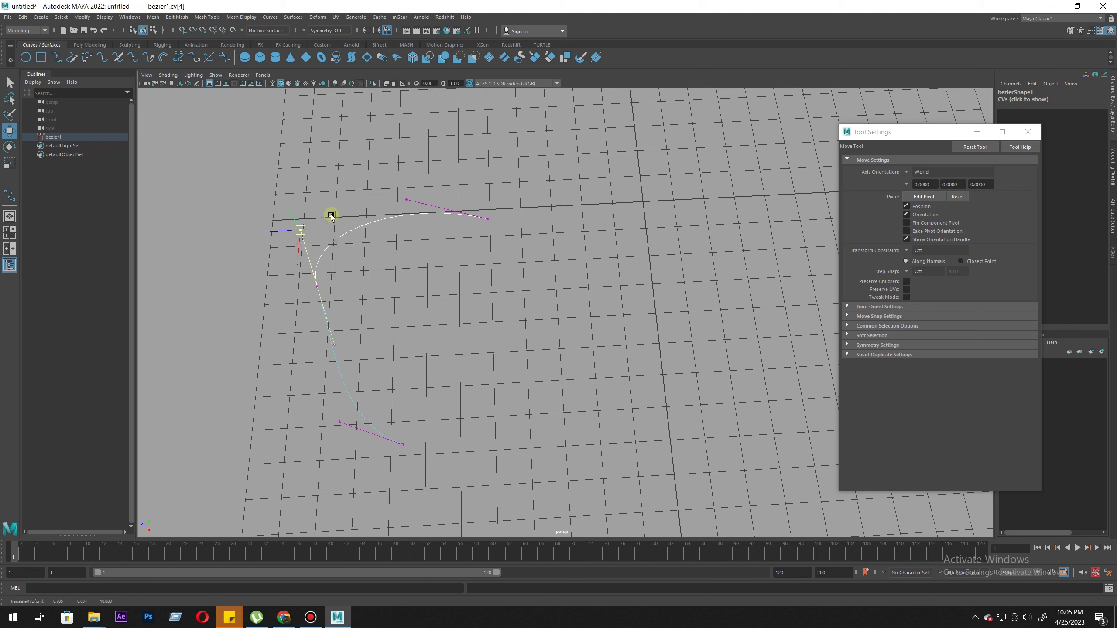
{"action": "middle_click_drag", "start_coordinate": [331, 216], "coordinate": [315, 263]}
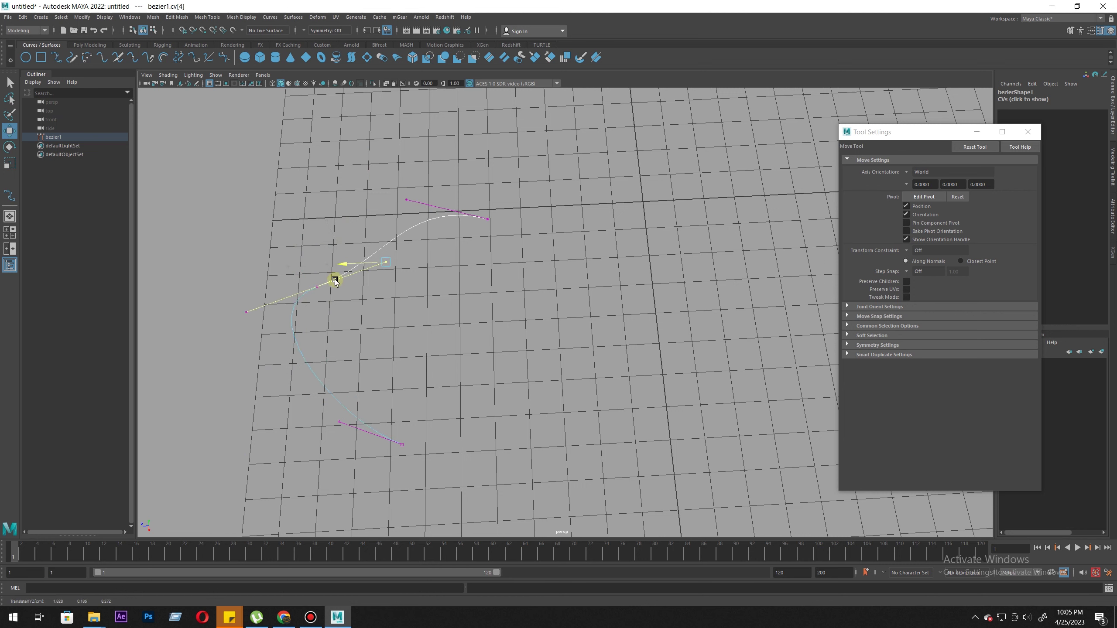
{"action": "left_click_drag", "start_coordinate": [381, 254], "coordinate": [347, 202]}
{"action": "mouse_move", "coordinate": [297, 263]}
{"action": "left_mouse_down"}
{"action": "mouse_move", "coordinate": [361, 308]}
{"action": "mouse_move", "coordinate": [304, 232]}
{"action": "mouse_move", "coordinate": [302, 248]}
{"action": "left_mouse_up"}
{"action": "left_click_drag", "start_coordinate": [262, 310], "coordinate": [302, 365]}
{"action": "middle_click_drag", "start_coordinate": [266, 340], "coordinate": [276, 232]}
{"action": "left_click", "coordinate": [300, 248]}
{"action": "middle_click_drag", "start_coordinate": [365, 310], "coordinate": [349, 319]}
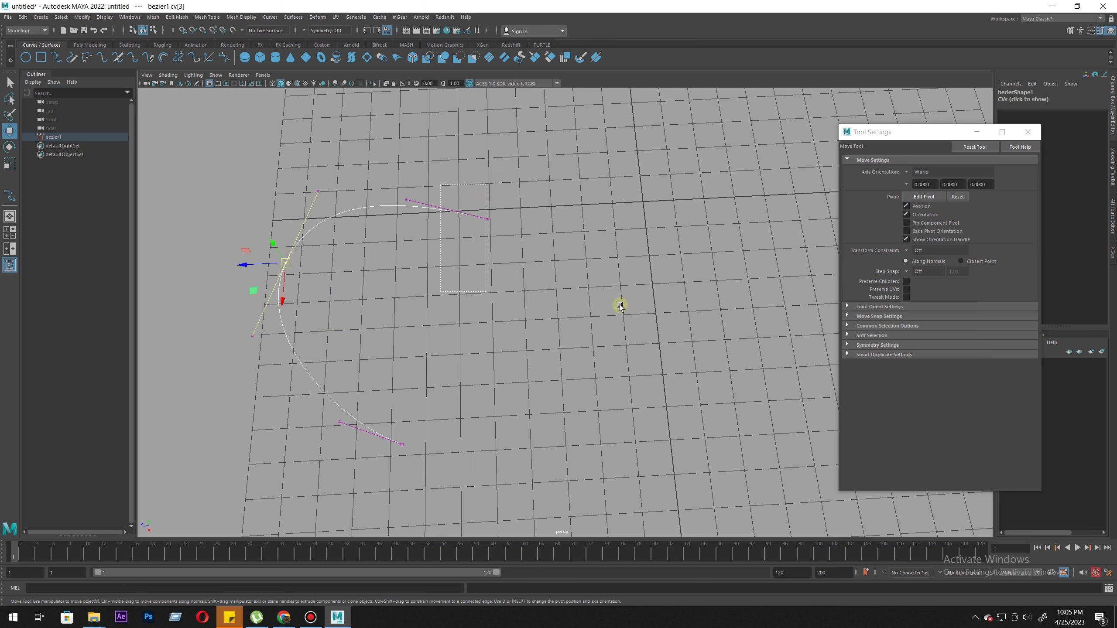
Step: Move the curve's upper end anchor slightly up and pull its tangent handle outward to lengthen it
{"action": "left_click", "coordinate": [487, 219]}
{"action": "mouse_move", "coordinate": [489, 222]}
{"action": "left_mouse_down"}
{"action": "mouse_move", "coordinate": [471, 235]}
{"action": "mouse_move", "coordinate": [485, 211]}
{"action": "left_mouse_up"}
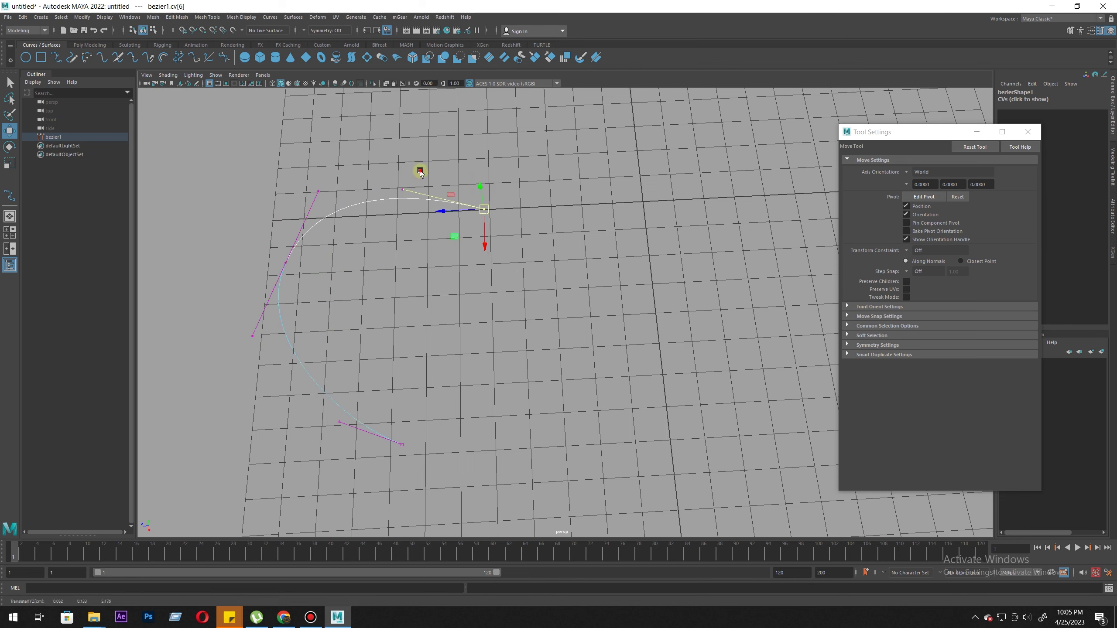
{"action": "left_click", "coordinate": [402, 189]}
{"action": "left_click_drag", "start_coordinate": [404, 187], "coordinate": [382, 165]}
{"action": "middle_click_drag", "start_coordinate": [382, 165], "coordinate": [326, 196]}
Step: Try to rotate the middle anchor's tangent by moving its upper handle, and undo that move
{"action": "left_click", "coordinate": [286, 263]}
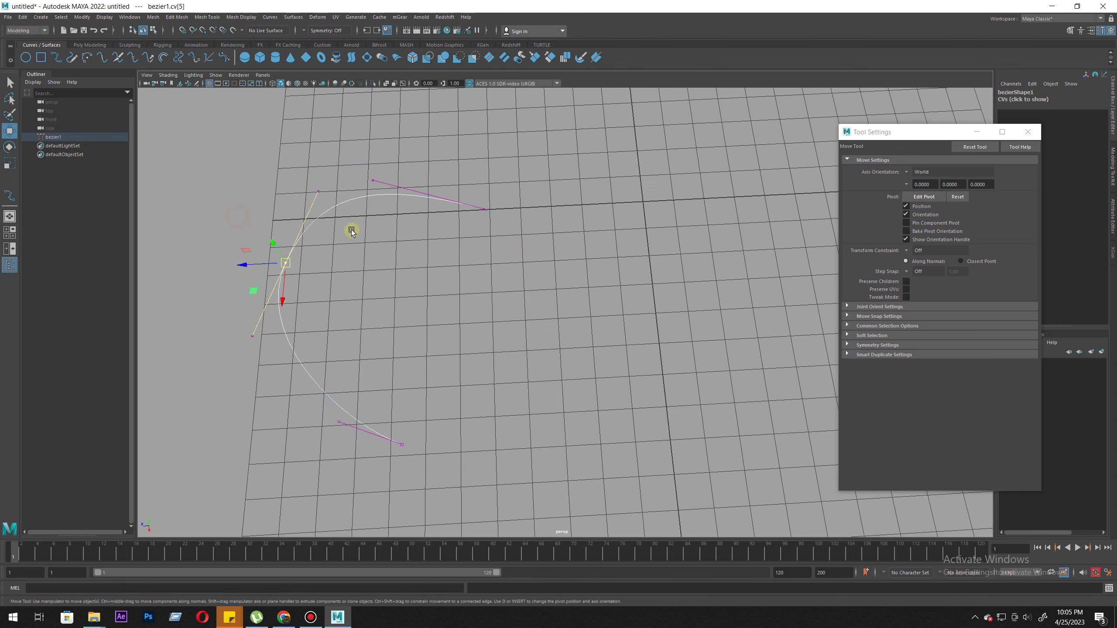
{"action": "right_click_drag", "start_coordinate": [361, 180], "coordinate": [425, 98]}
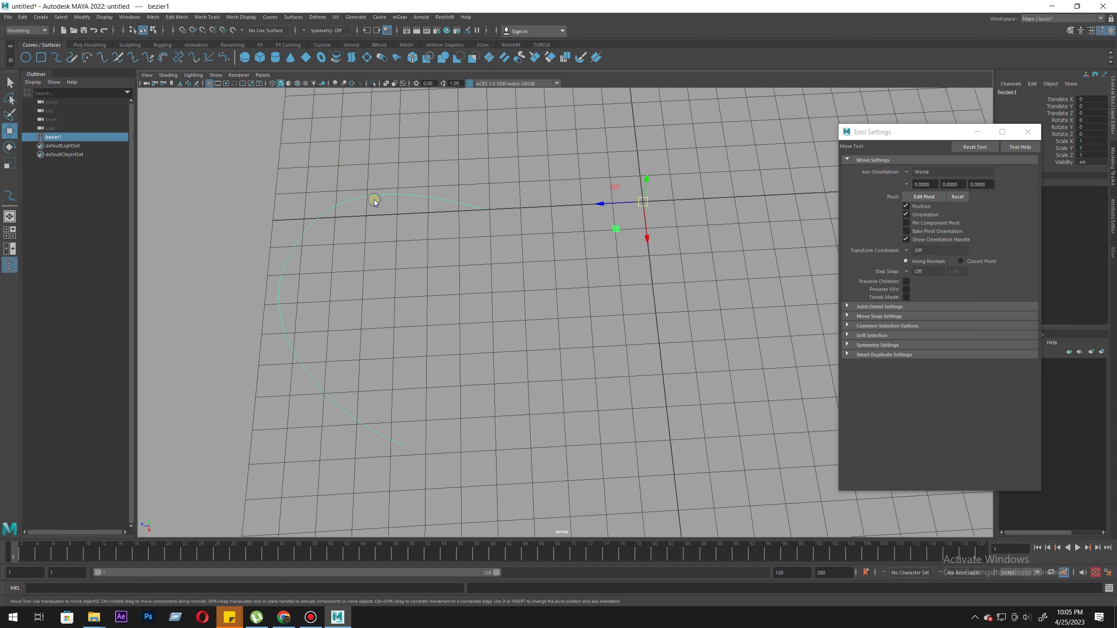
{"action": "right_click_drag", "start_coordinate": [374, 202], "coordinate": [281, 192]}
{"action": "left_click", "coordinate": [319, 192]}
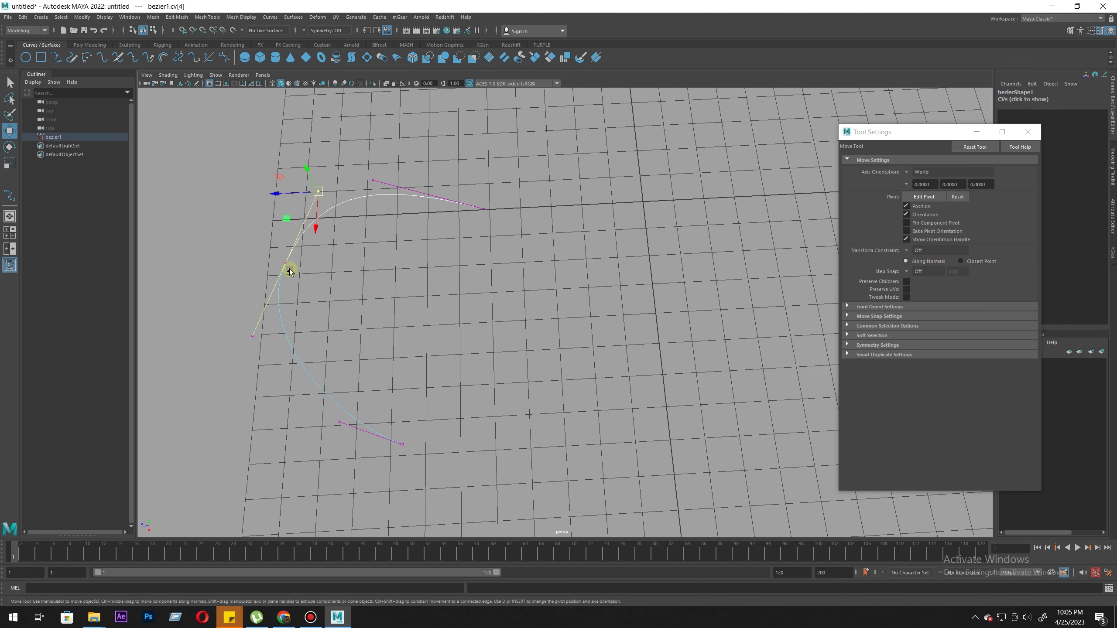
{"action": "left_click_drag", "start_coordinate": [315, 202], "coordinate": [262, 198]}
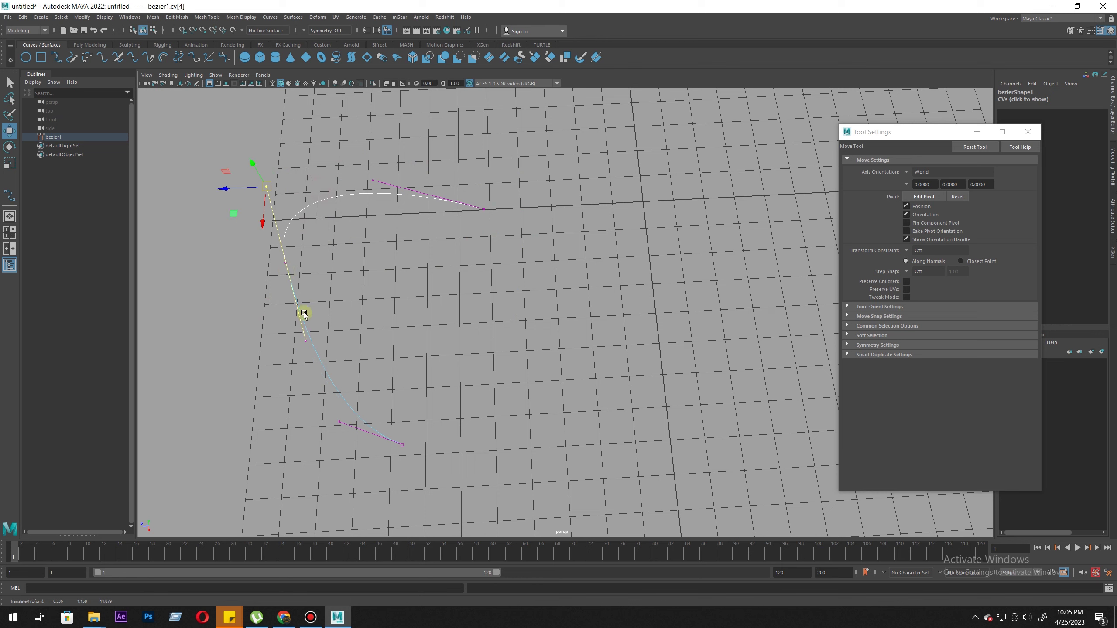
{"action": "key", "text": "ctrl+z"}
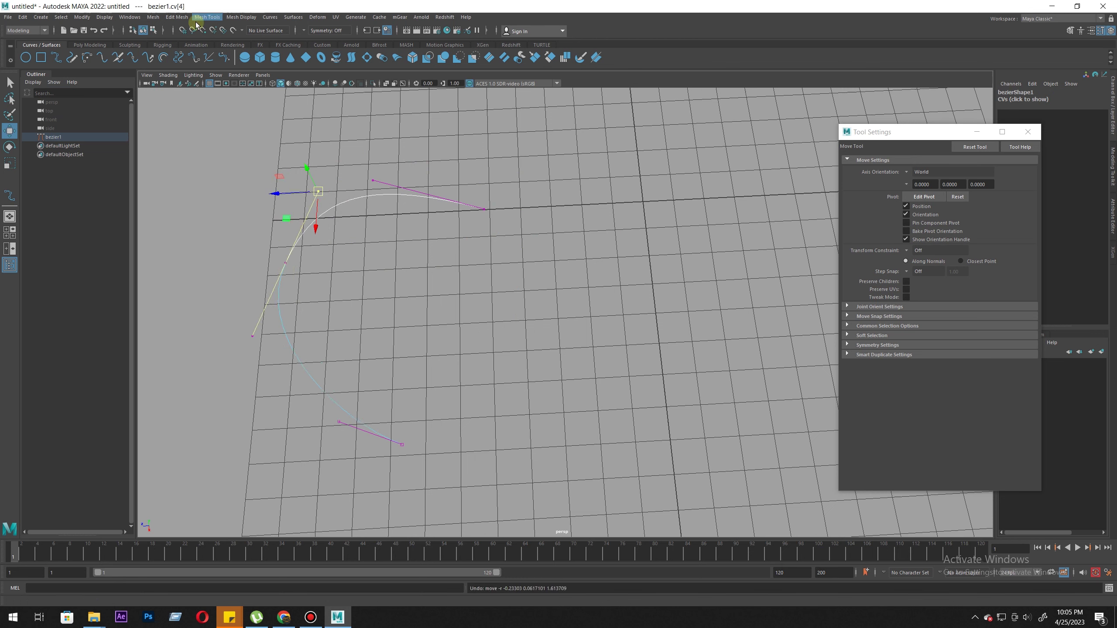
Step: Detach the Bezier Curves commands into their own floating window and place it beside the curve
{"action": "left_click", "coordinate": [271, 17]}
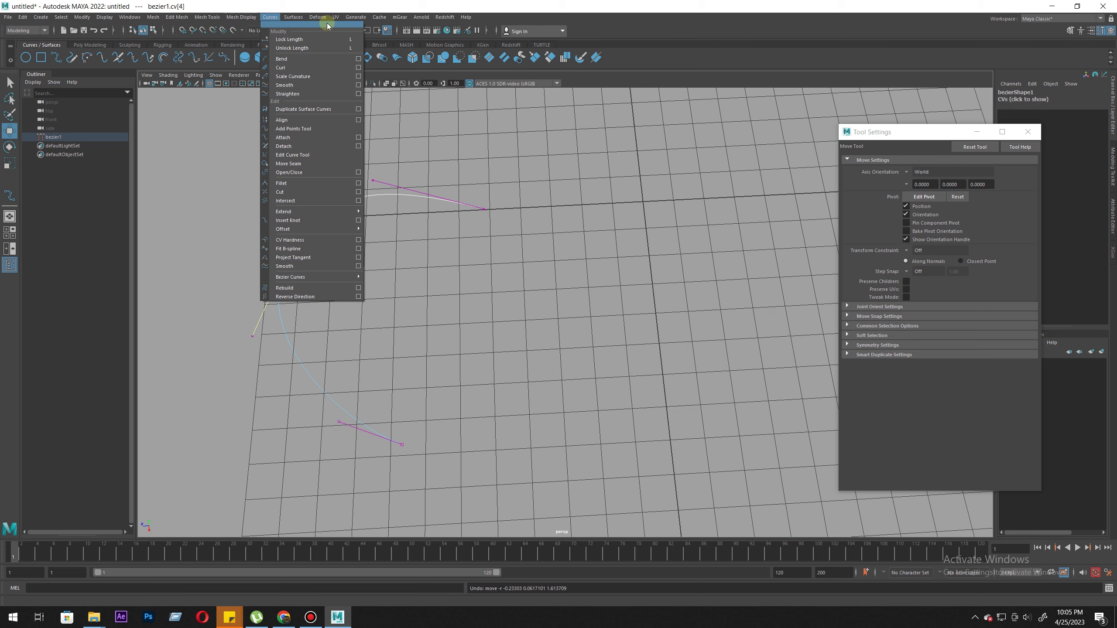
{"action": "left_click", "coordinate": [312, 24]}
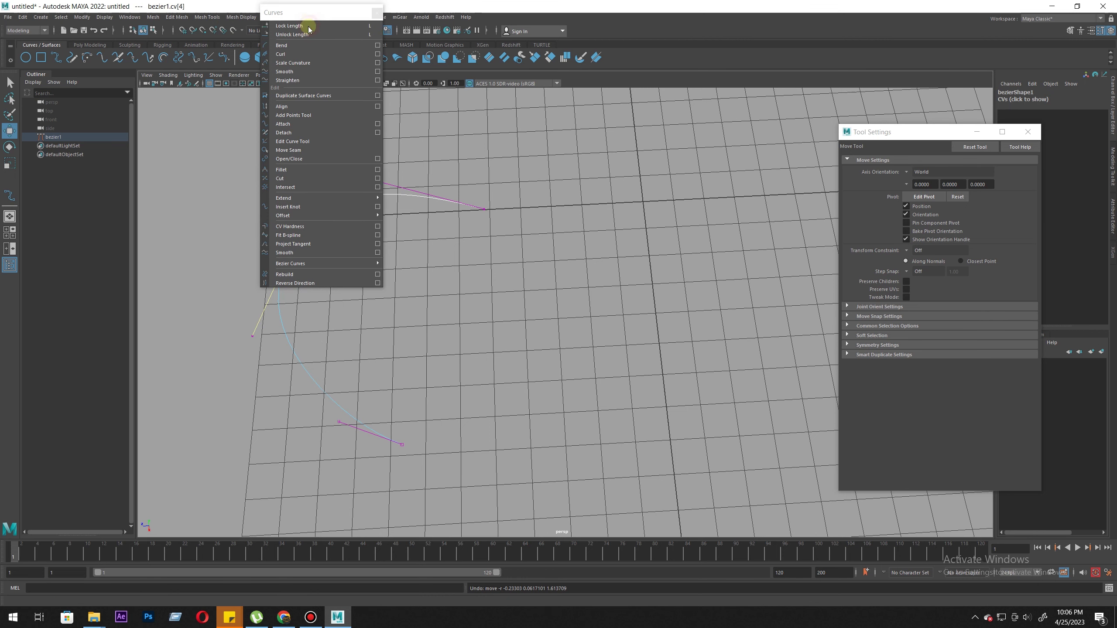
{"action": "left_click_drag", "start_coordinate": [299, 9], "coordinate": [98, 57]}
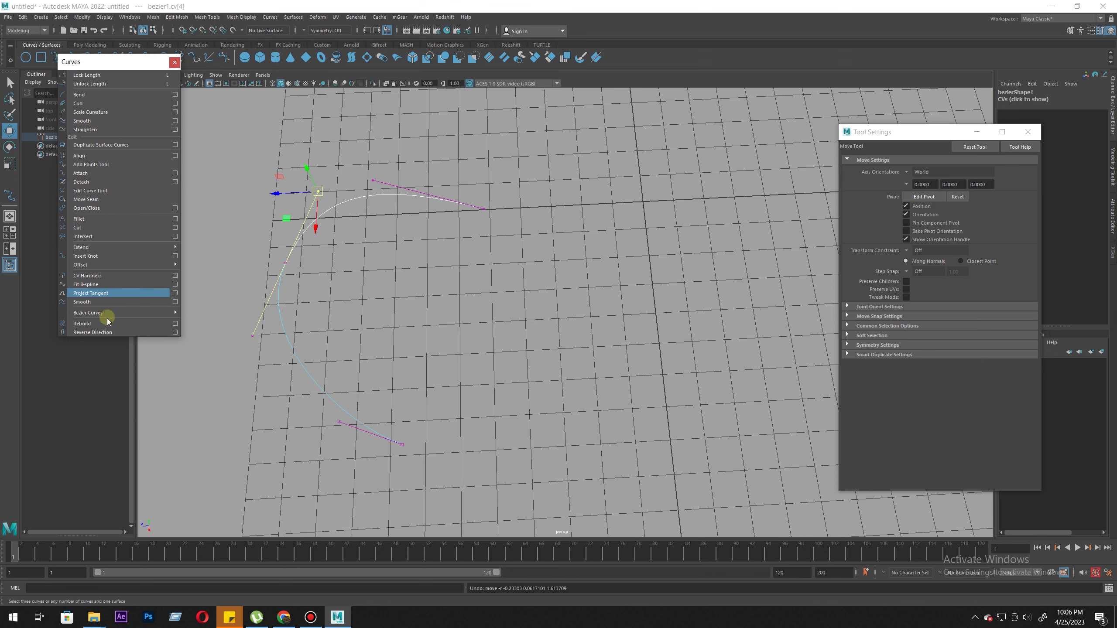
{"action": "mouse_move", "coordinate": [110, 313]}
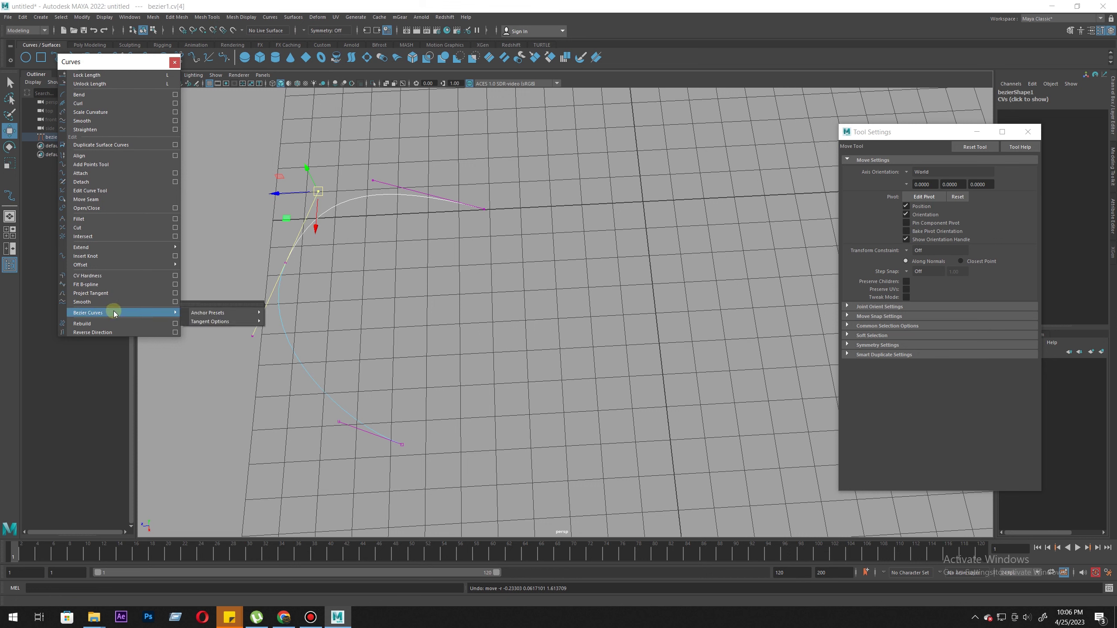
{"action": "left_click", "coordinate": [228, 303]}
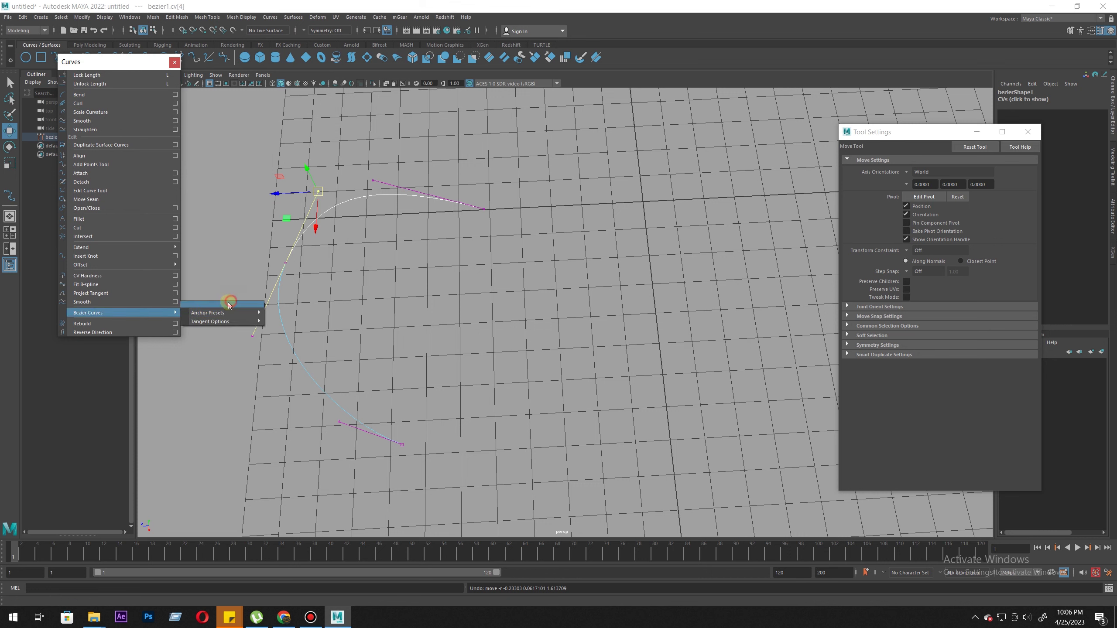
{"action": "left_click", "coordinate": [174, 64]}
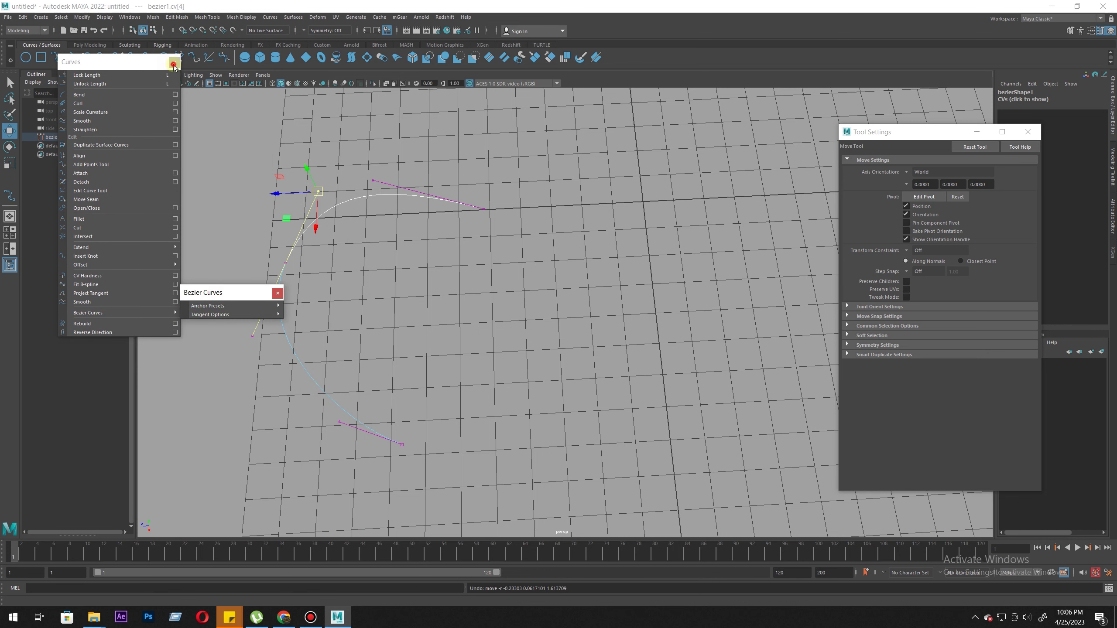
{"action": "mouse_move", "coordinate": [211, 305]}
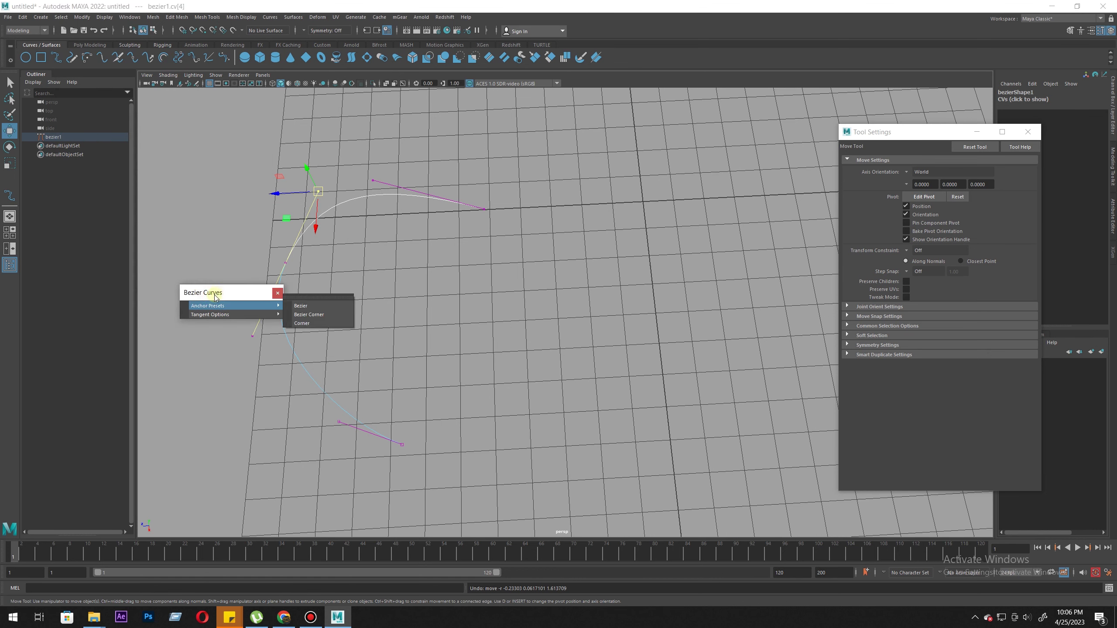
{"action": "left_click_drag", "start_coordinate": [202, 293], "coordinate": [122, 210]}
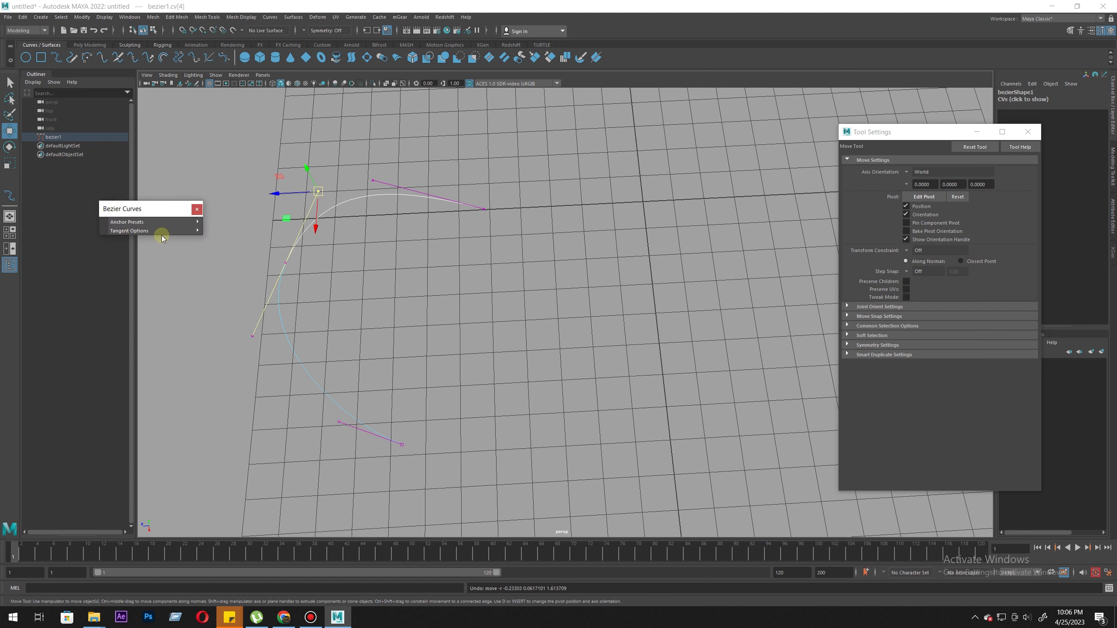
Step: Select the curve's middle anchor and apply the Bezier Corner anchor preset to it
{"action": "mouse_move", "coordinate": [163, 233]}
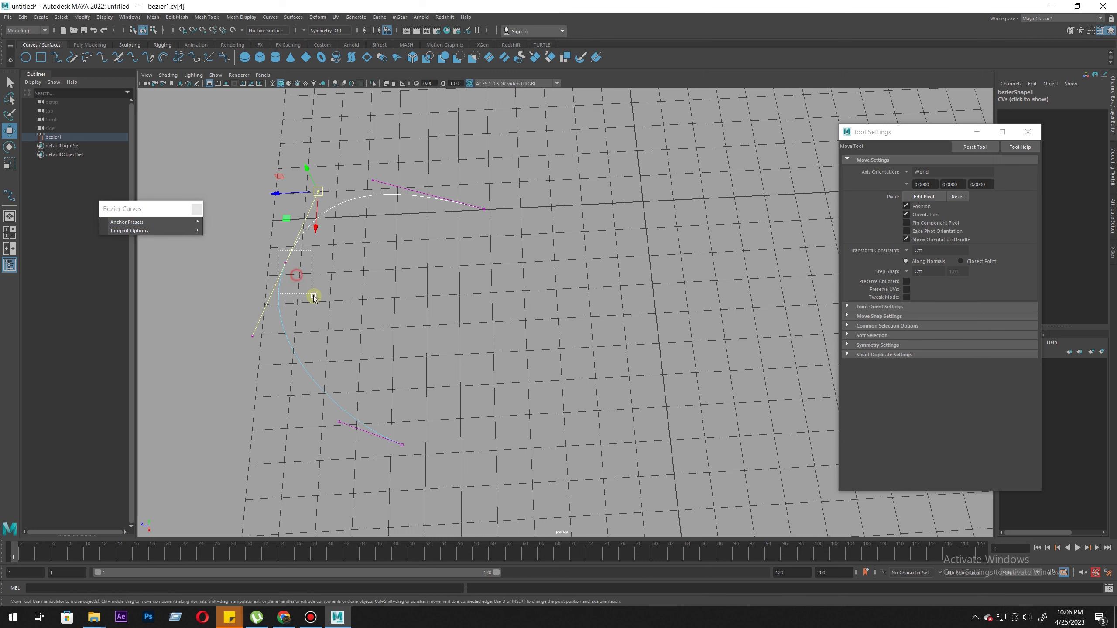
{"action": "left_click", "coordinate": [286, 263]}
{"action": "mouse_move", "coordinate": [143, 221]}
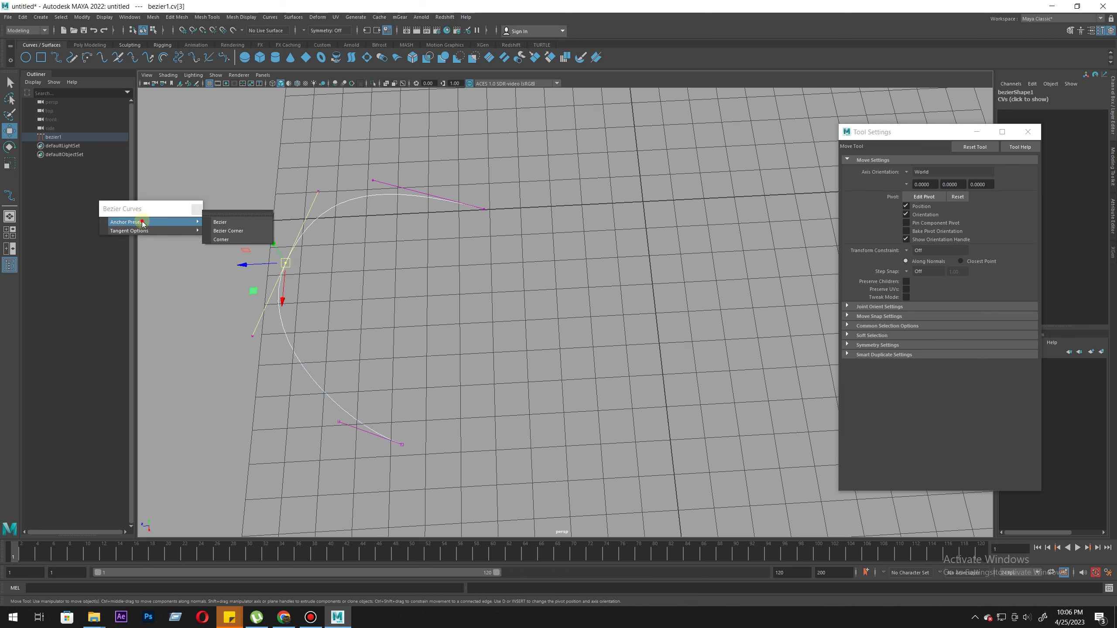
{"action": "left_click", "coordinate": [237, 231]}
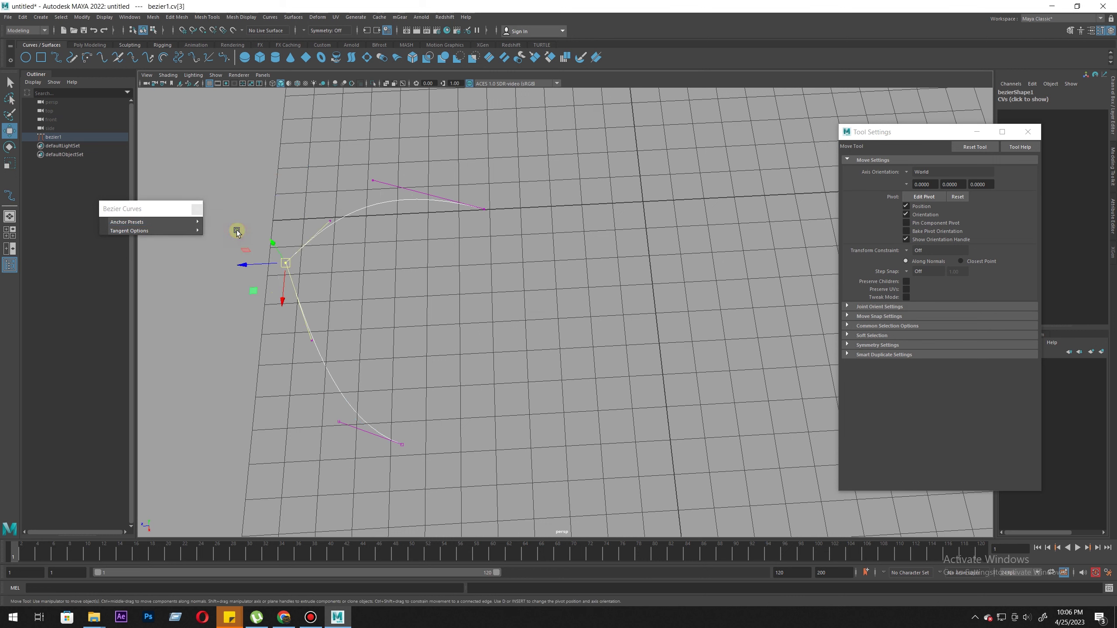
Step: Try moving the middle anchor's upper tangent handle inward, undo that move, and swing its lower handle outward
{"action": "left_click_drag", "start_coordinate": [374, 270], "coordinate": [376, 270]}
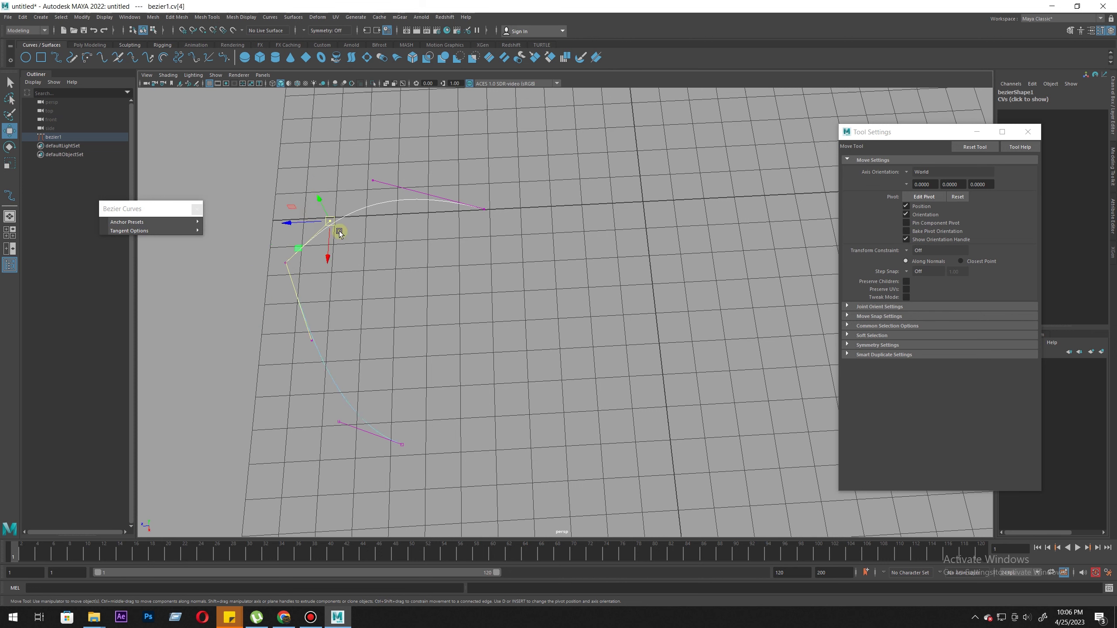
{"action": "left_click_drag", "start_coordinate": [330, 222], "coordinate": [373, 261]}
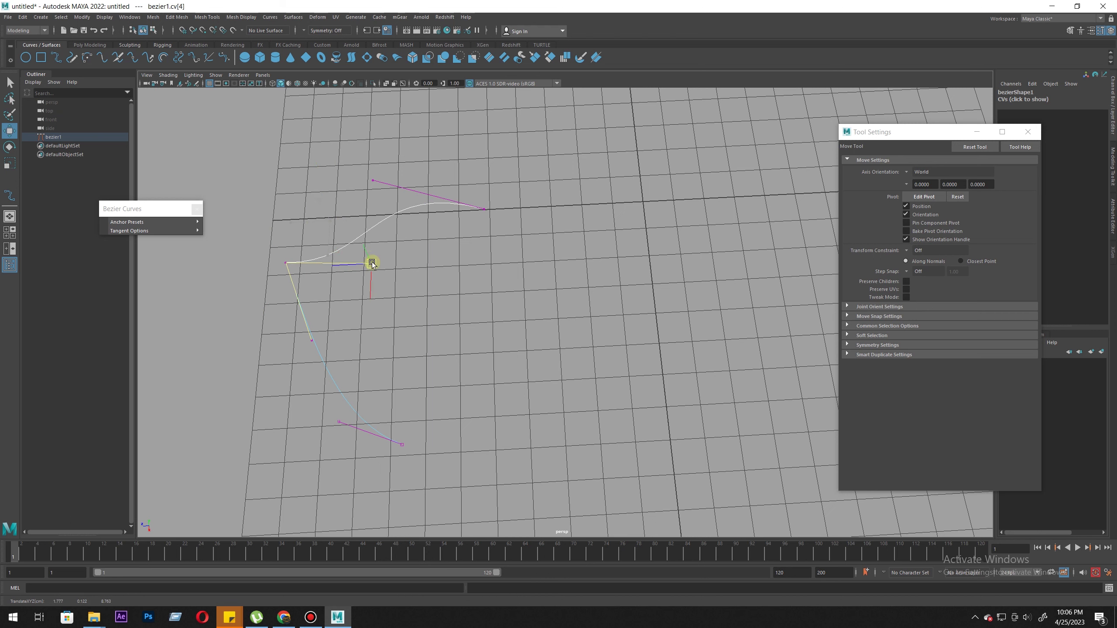
{"action": "key", "text": "ctrl+z"}
{"action": "left_click", "coordinate": [312, 340]}
{"action": "left_click_drag", "start_coordinate": [311, 343], "coordinate": [213, 330]}
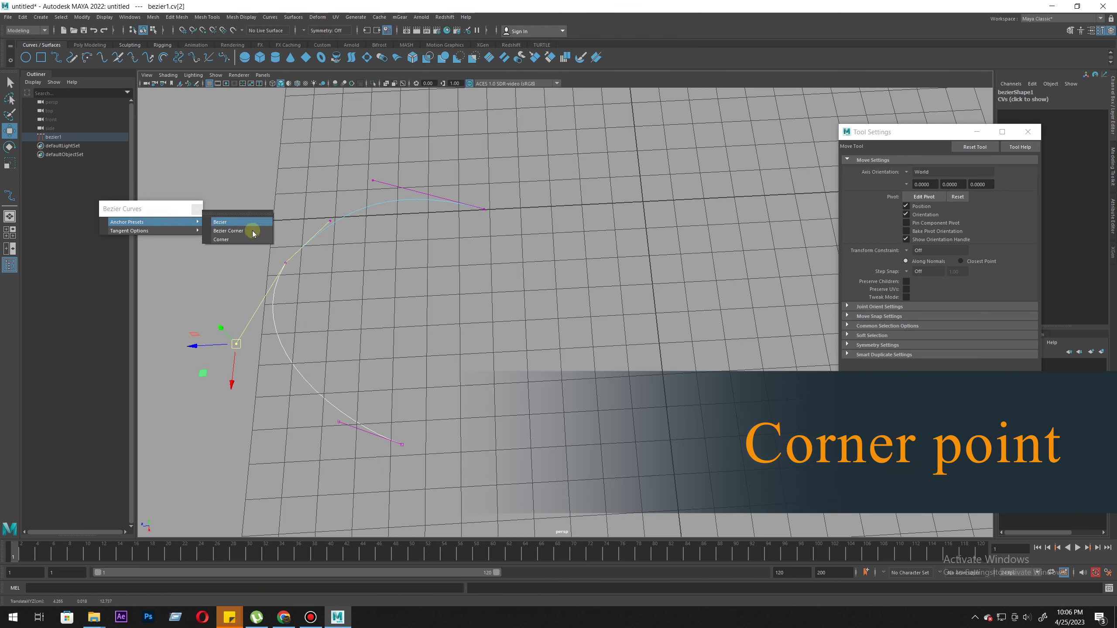
Step: Convert the middle anchor to the Corner preset and move it down along the grid
{"action": "left_click_drag", "start_coordinate": [280, 254], "coordinate": [315, 275]}
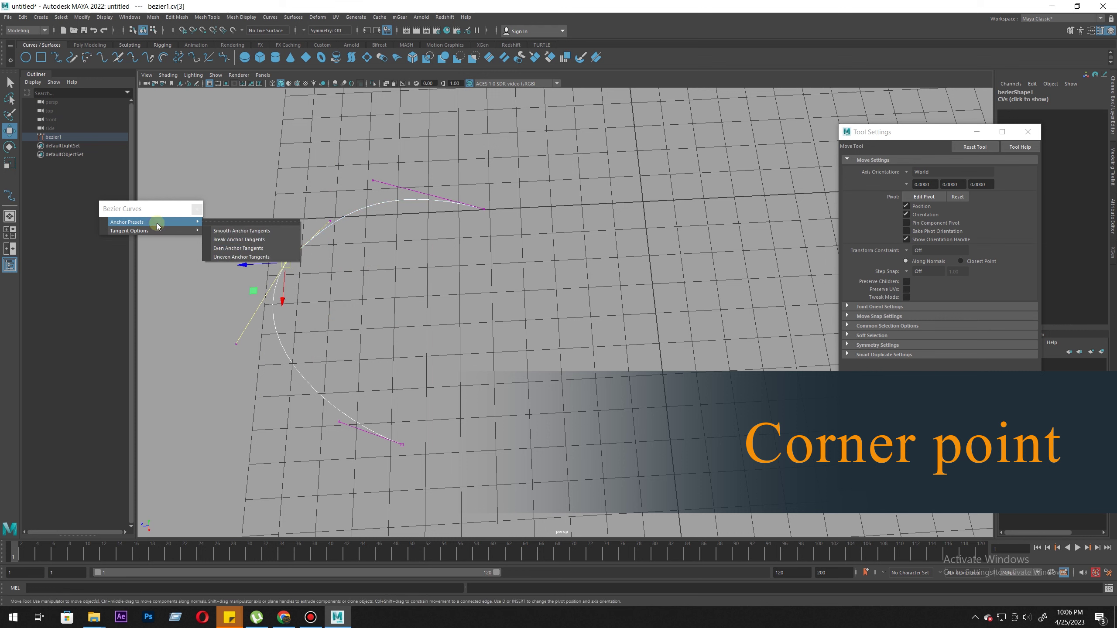
{"action": "mouse_move", "coordinate": [159, 222]}
{"action": "left_click", "coordinate": [228, 238]}
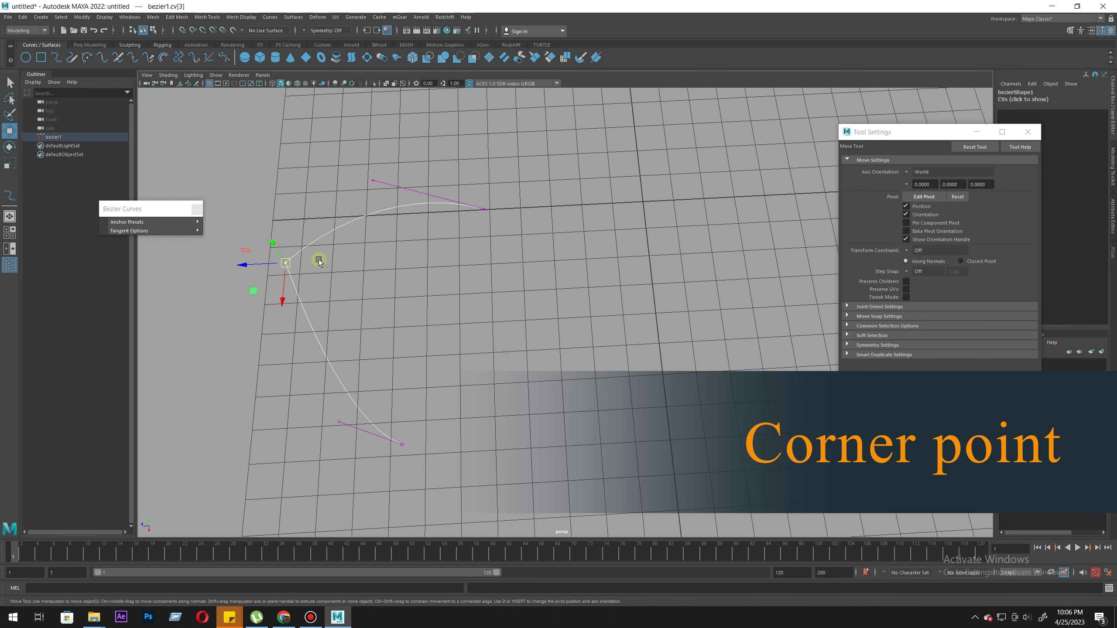
{"action": "left_click_drag", "start_coordinate": [289, 266], "coordinate": [271, 326]}
Step: Pull the lower end anchor's tangent handle outward and down to round the curve's lower segment
{"action": "left_click_drag", "start_coordinate": [317, 412], "coordinate": [359, 444]}
{"action": "left_click_drag", "start_coordinate": [339, 422], "coordinate": [300, 420]}
{"action": "middle_click_drag", "start_coordinate": [300, 420], "coordinate": [336, 304]}
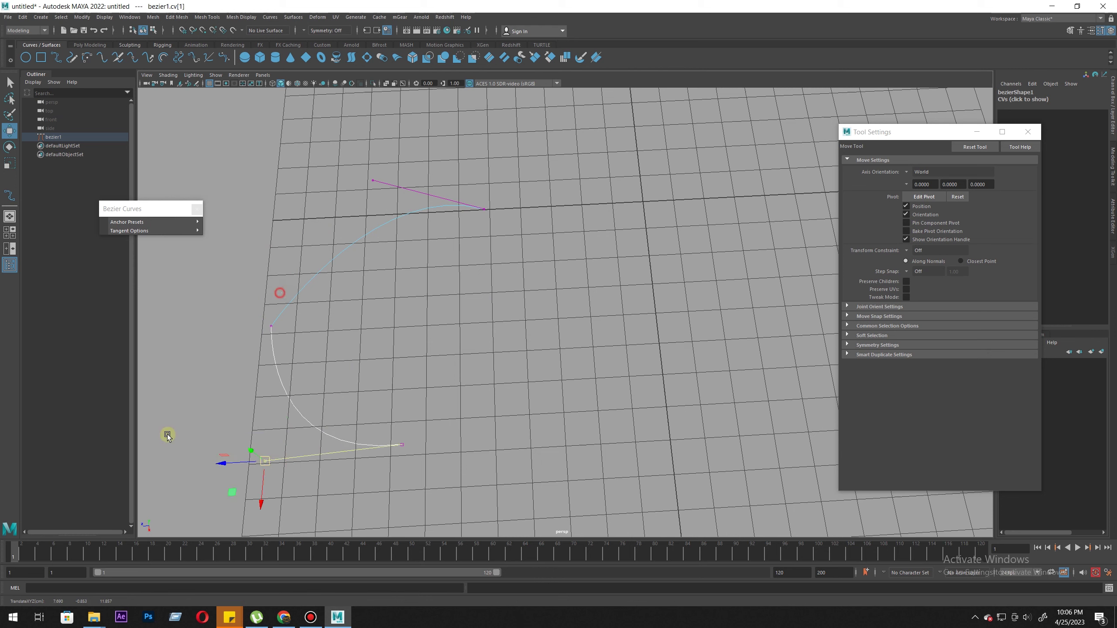
{"action": "left_click_drag", "start_coordinate": [168, 434], "coordinate": [169, 433]}
Step: Move the middle anchor back up and apply the Bezier anchor preset to it
{"action": "left_click_drag", "start_coordinate": [421, 150], "coordinate": [357, 257]}
{"action": "left_click_drag", "start_coordinate": [281, 292], "coordinate": [220, 370]}
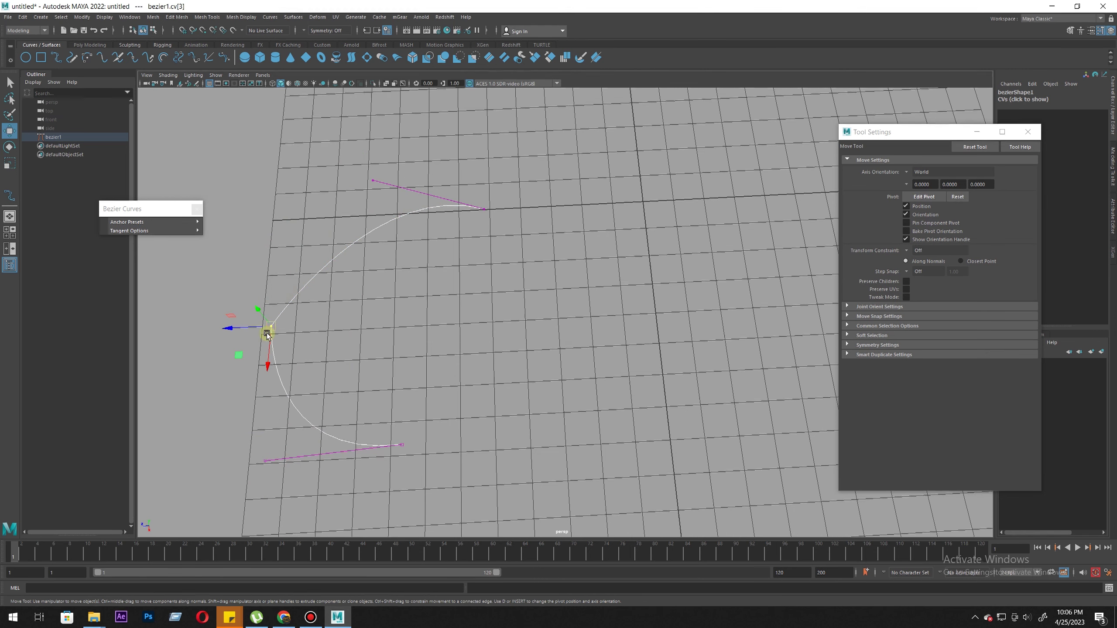
{"action": "left_click_drag", "start_coordinate": [267, 334], "coordinate": [278, 265]}
{"action": "left_click", "coordinate": [152, 221]}
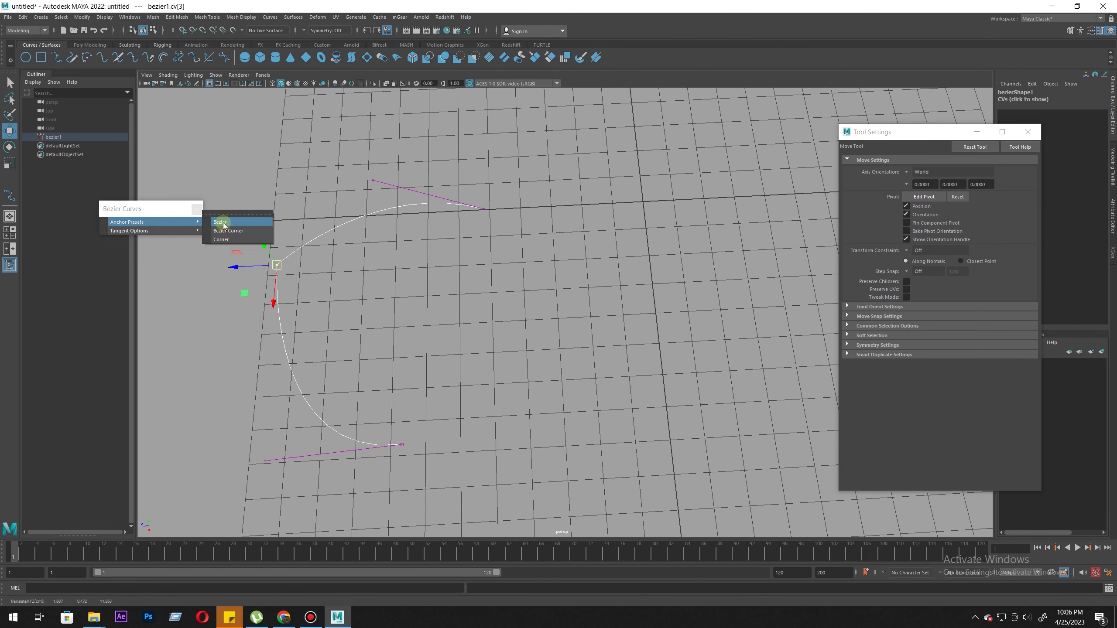
{"action": "left_click", "coordinate": [221, 222]}
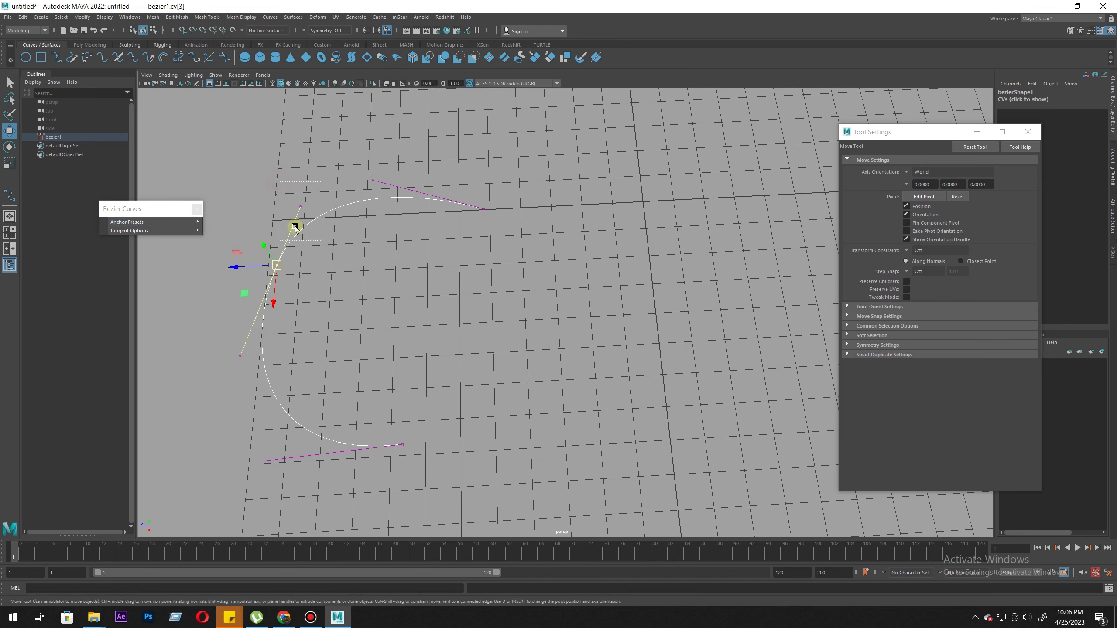
Step: Bring the middle anchor's upper tangent handle in close to the anchor and pull it back out
{"action": "left_click", "coordinate": [299, 208]}
{"action": "left_click_drag", "start_coordinate": [299, 208], "coordinate": [280, 256]}
{"action": "left_click", "coordinate": [309, 294]}
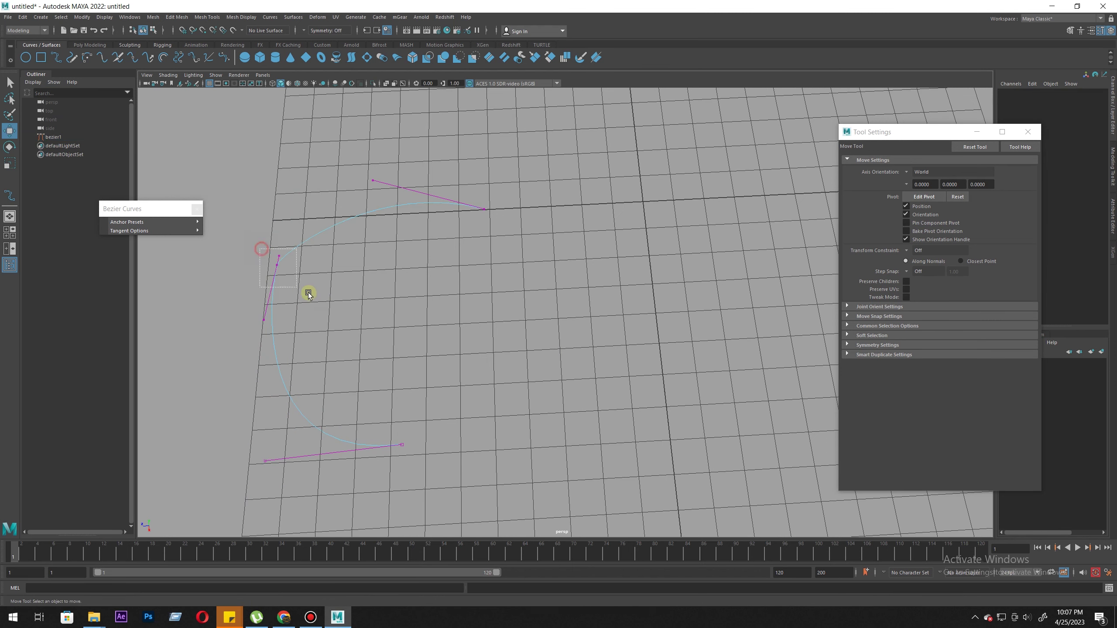
{"action": "left_click", "coordinate": [277, 265]}
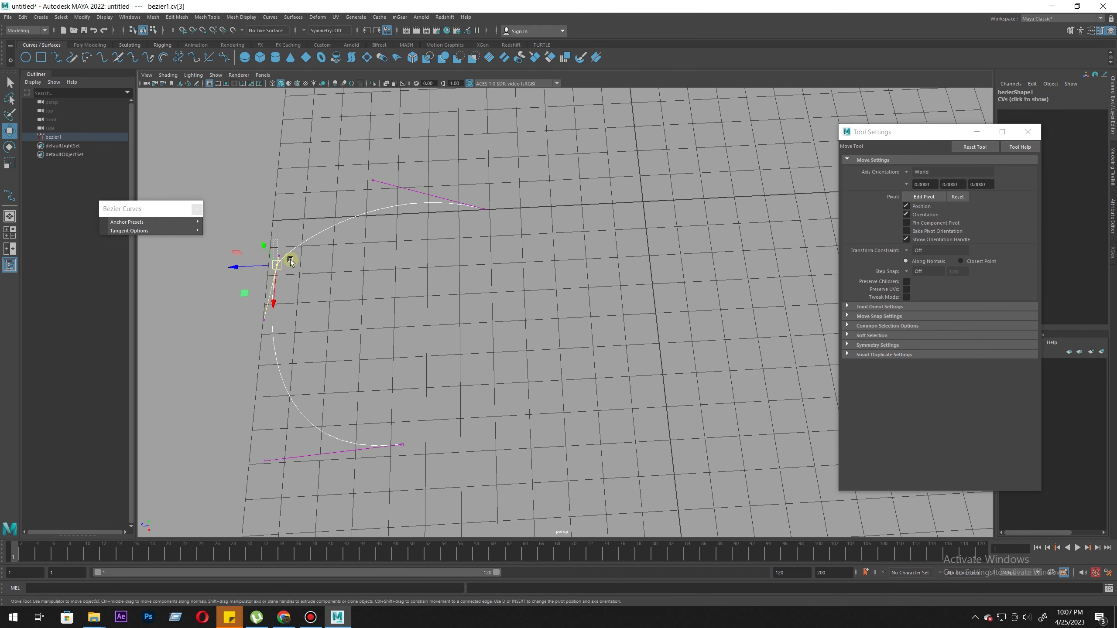
{"action": "mouse_move", "coordinate": [282, 257]}
{"action": "left_mouse_down"}
{"action": "mouse_move", "coordinate": [296, 193]}
{"action": "mouse_move", "coordinate": [279, 270]}
{"action": "left_mouse_up"}
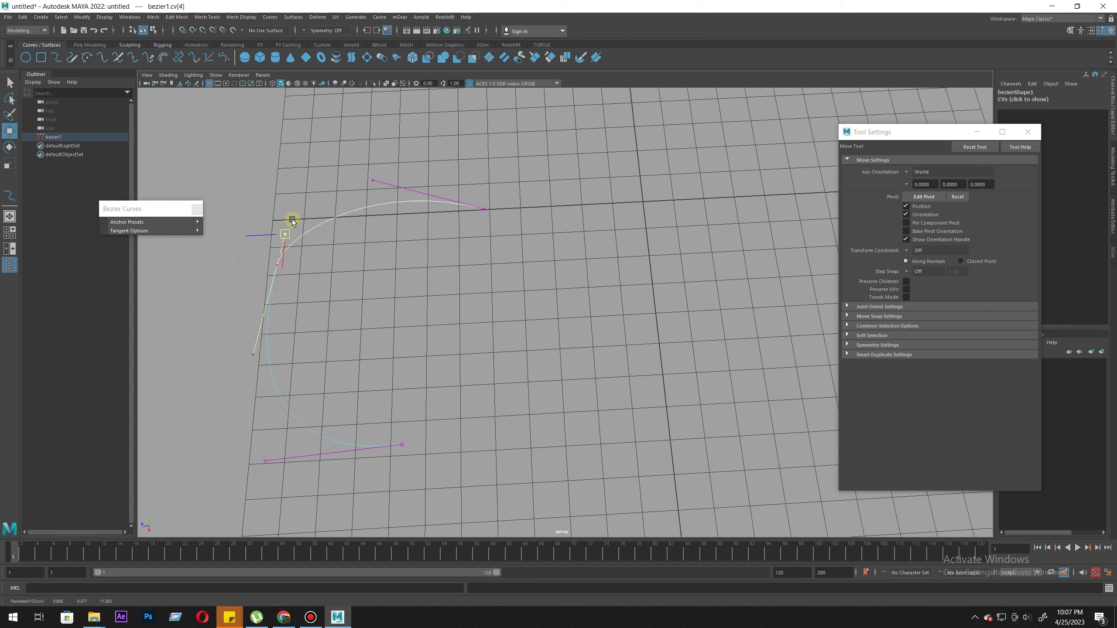
{"action": "left_click_drag", "start_coordinate": [289, 204], "coordinate": [279, 217]}
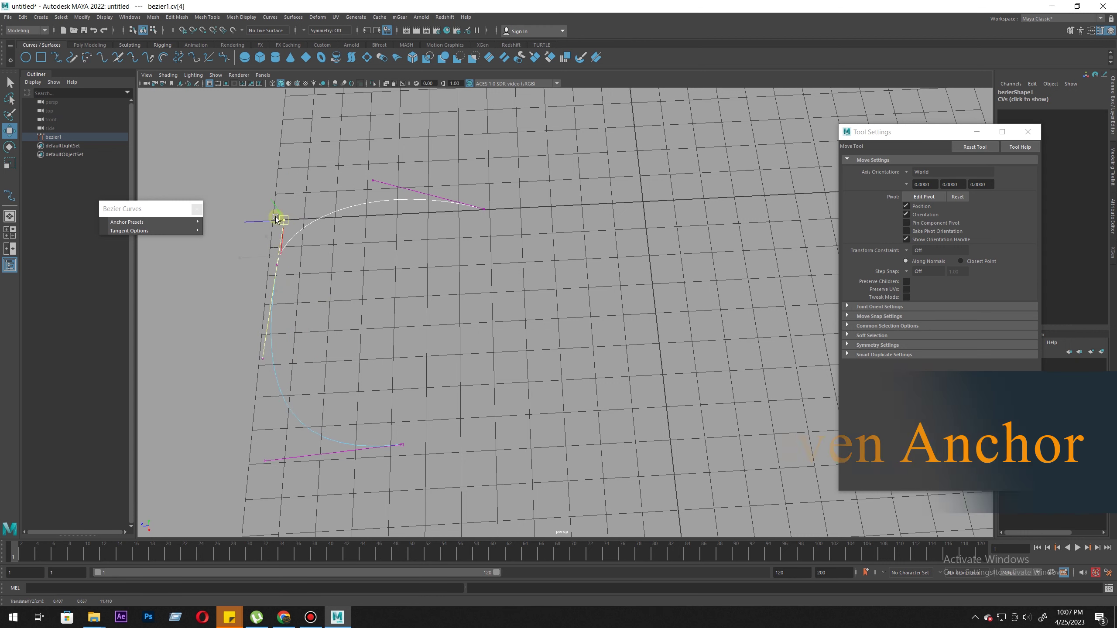
Step: Apply Even Anchor Tangents to the middle anchor and pull its upper tangent handle up and outward
{"action": "mouse_move", "coordinate": [114, 232]}
{"action": "left_click", "coordinate": [238, 233]}
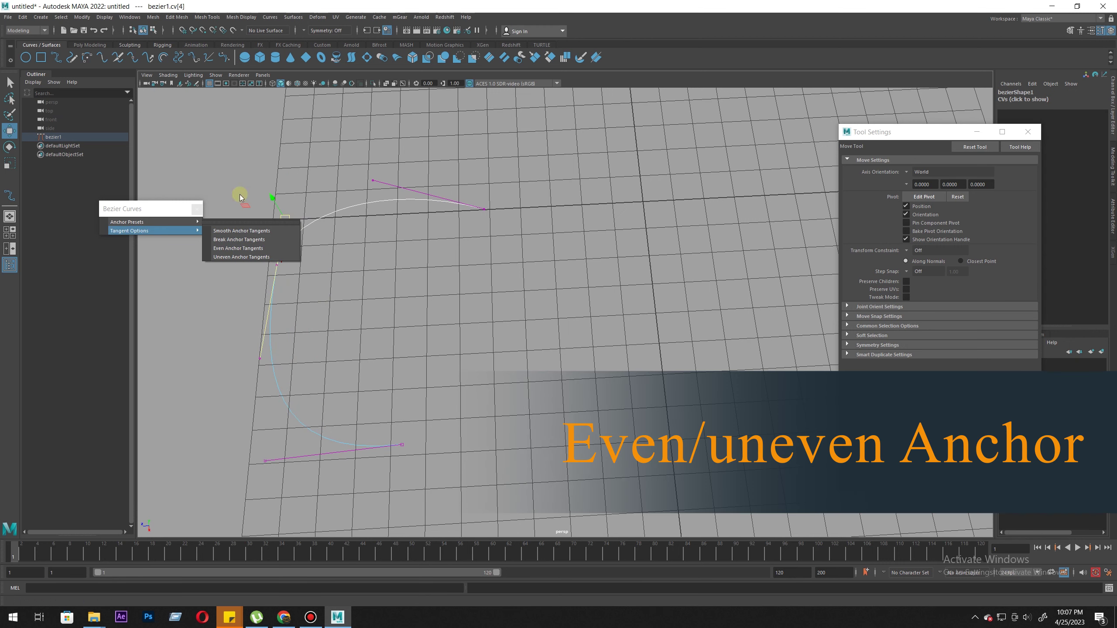
{"action": "left_click_drag", "start_coordinate": [239, 252], "coordinate": [296, 281]}
{"action": "mouse_move", "coordinate": [158, 230]}
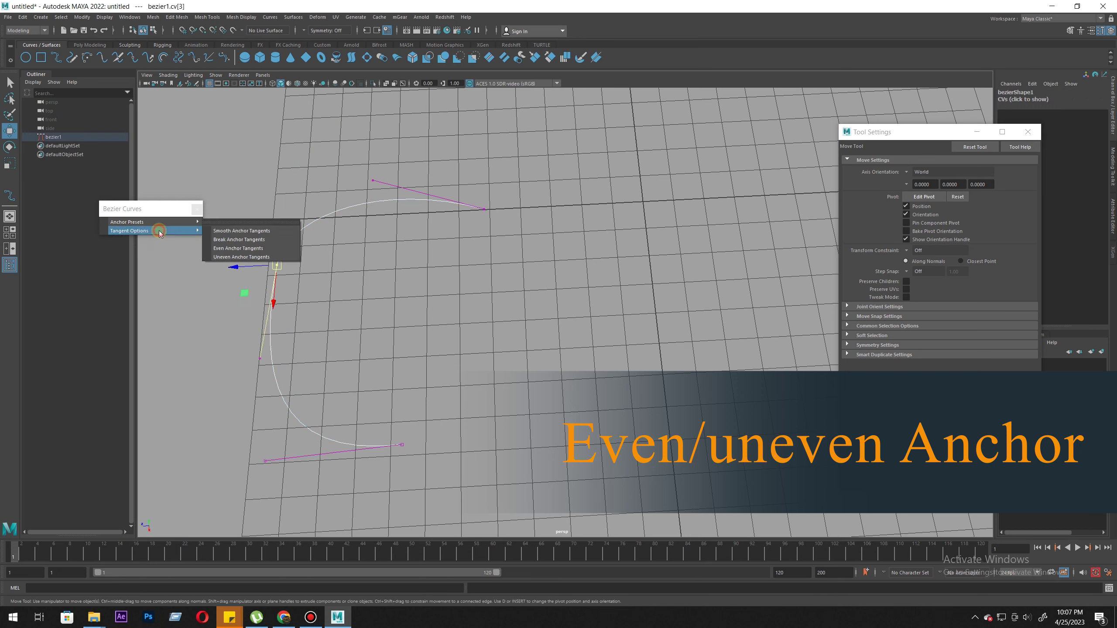
{"action": "left_click", "coordinate": [269, 248]}
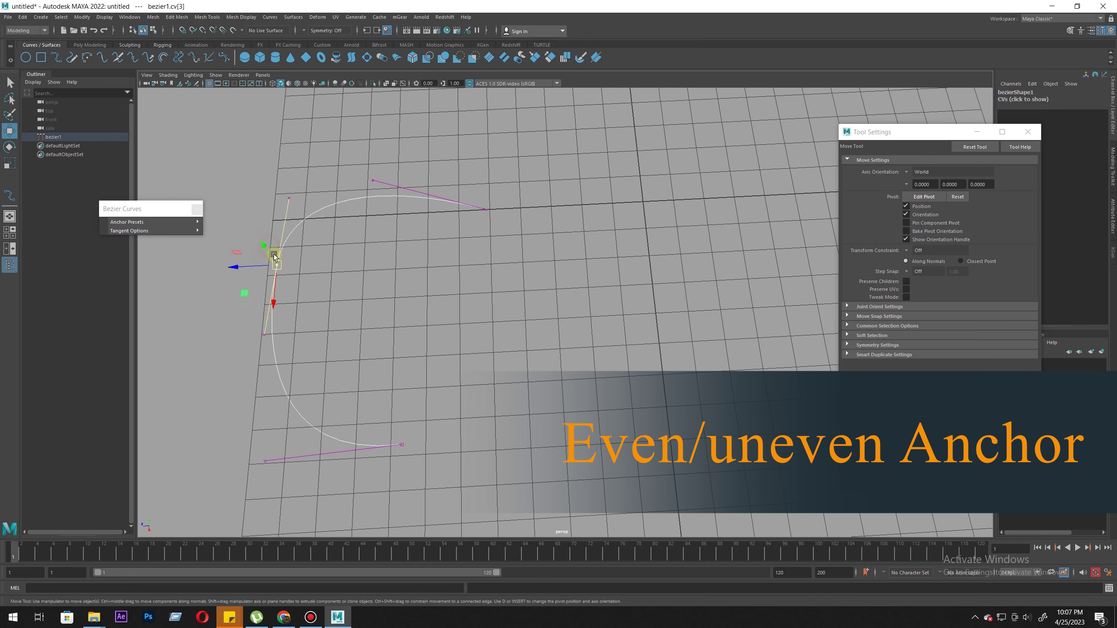
{"action": "left_click", "coordinate": [289, 199]}
{"action": "middle_click_drag", "start_coordinate": [291, 199], "coordinate": [318, 172]}
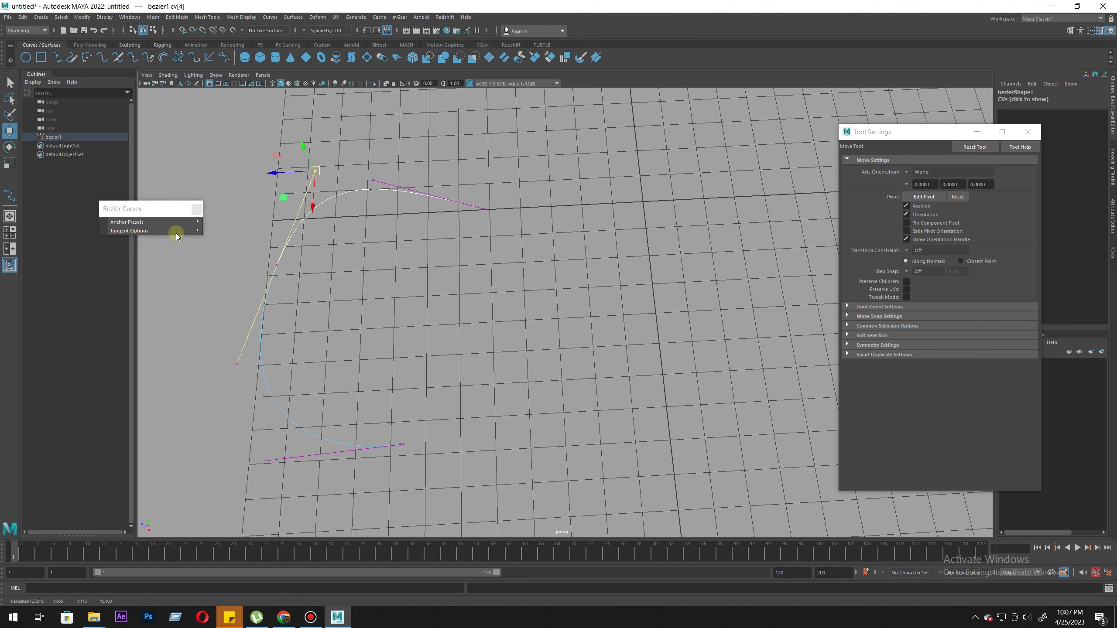
Step: Apply Uneven Anchor Tangents to the middle anchor, lengthen its upper tangent handle, and bring it back toward the anchor
{"action": "mouse_move", "coordinate": [176, 234]}
{"action": "left_click", "coordinate": [253, 259]}
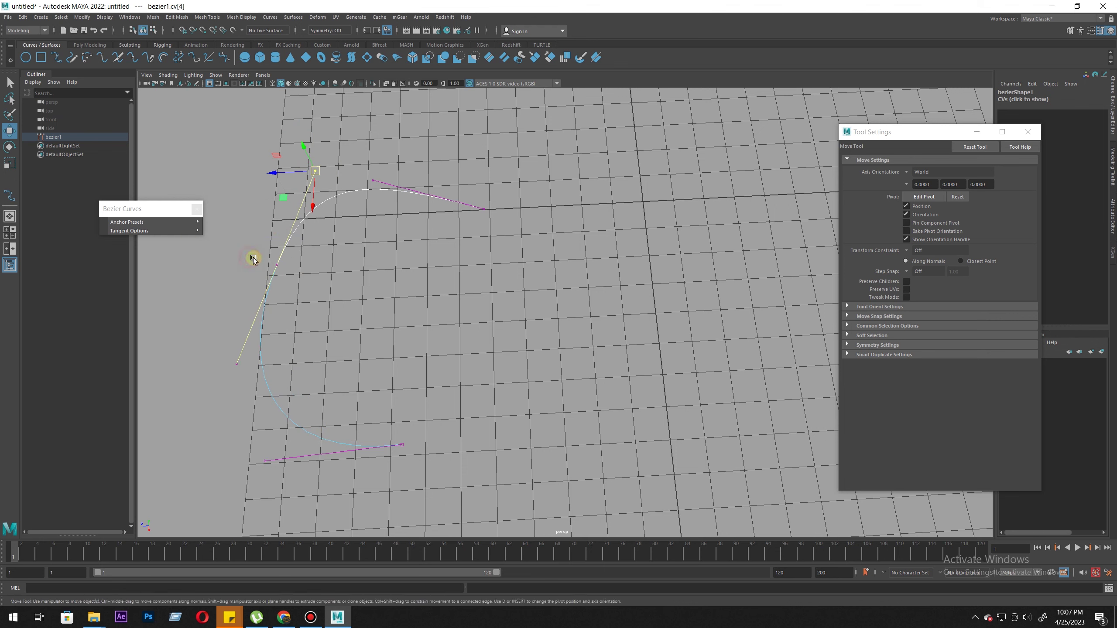
{"action": "middle_click_drag", "start_coordinate": [335, 174], "coordinate": [276, 255]}
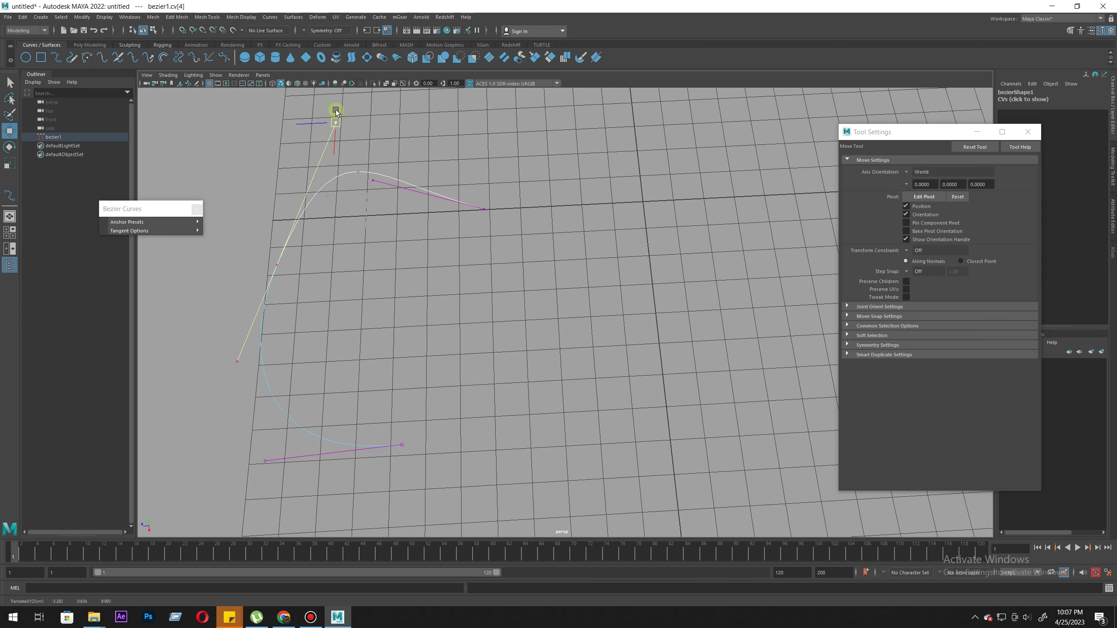
{"action": "middle_click_drag", "start_coordinate": [336, 110], "coordinate": [288, 243]}
Step: Reselect the middle anchor's upper tangent handle and pull it away from the anchor again
{"action": "left_click", "coordinate": [311, 306]}
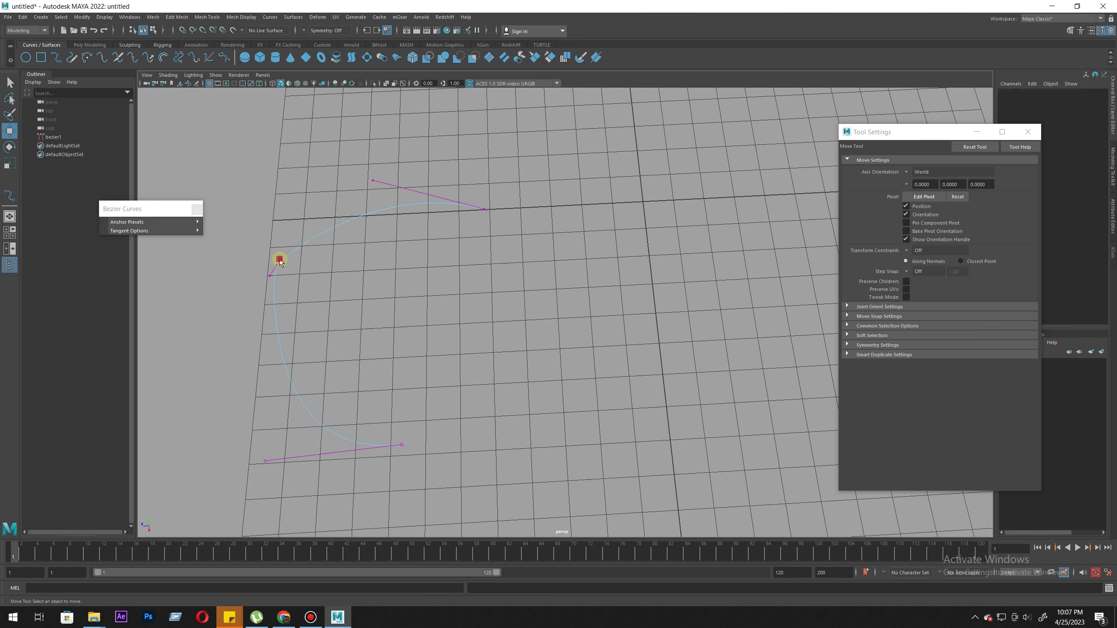
{"action": "left_click", "coordinate": [280, 259]}
{"action": "mouse_move", "coordinate": [279, 260]}
{"action": "left_mouse_down"}
{"action": "mouse_move", "coordinate": [292, 212]}
{"action": "mouse_move", "coordinate": [282, 256]}
{"action": "left_mouse_up"}
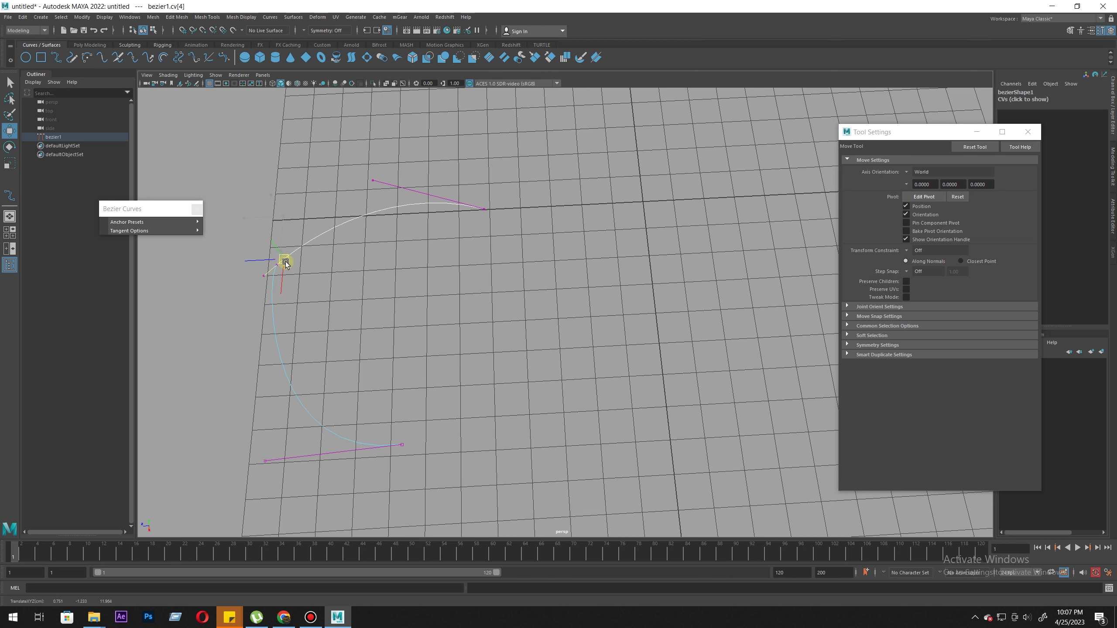
{"action": "left_click_drag", "start_coordinate": [285, 263], "coordinate": [306, 212]}
Step: Apply Break Anchor Tangents at the middle anchor and swing its upper and lower tangent handles independently toward the inside of the curve
{"action": "mouse_move", "coordinate": [132, 230]}
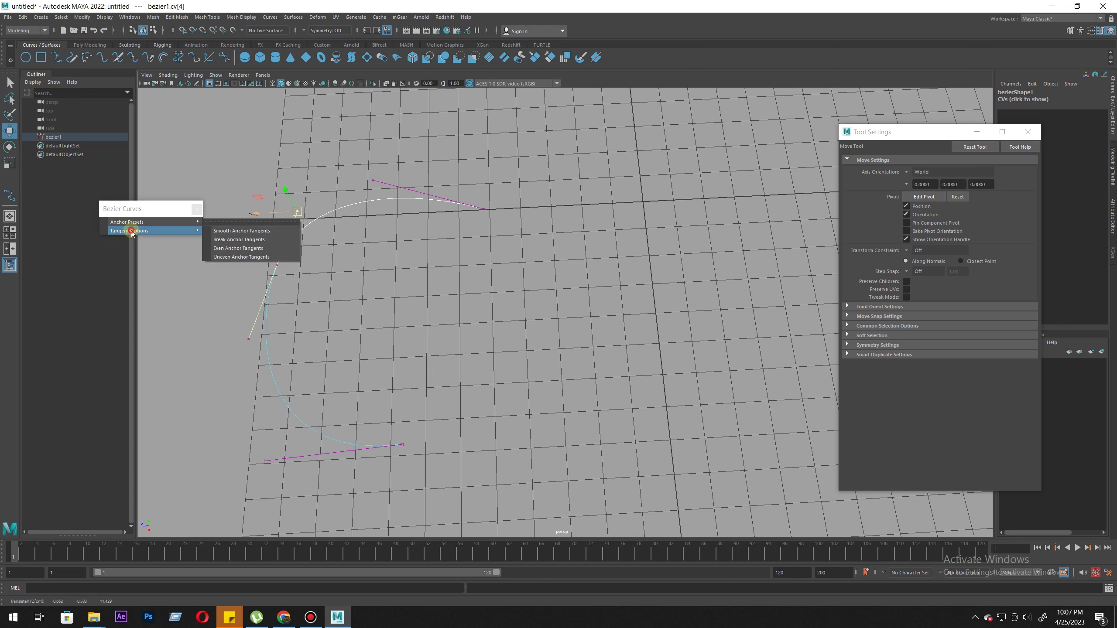
{"action": "left_click", "coordinate": [249, 242]}
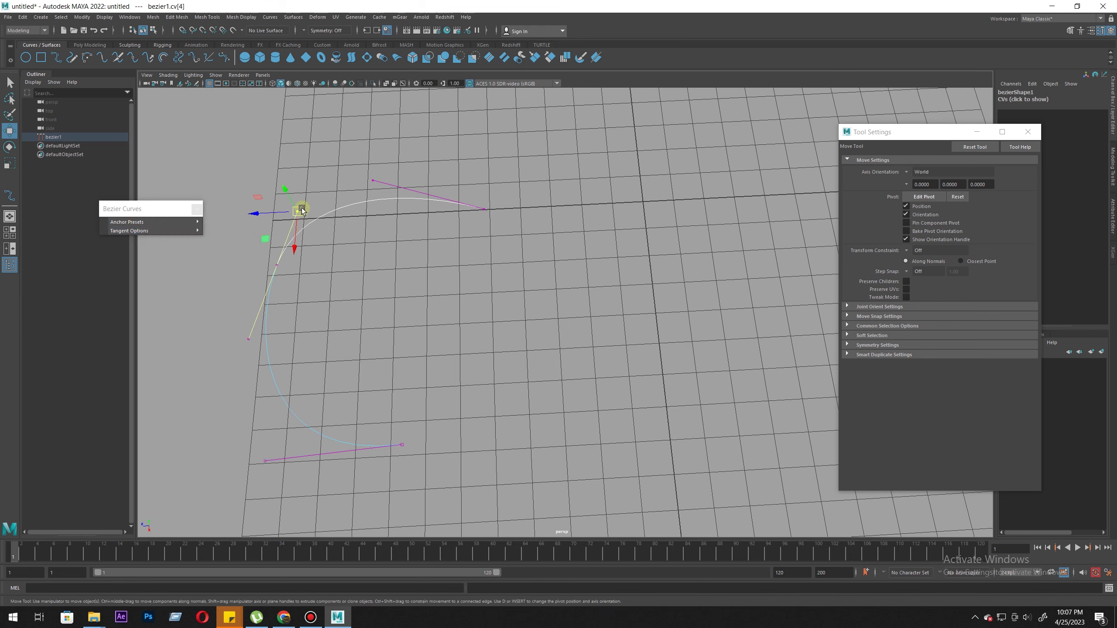
{"action": "mouse_move", "coordinate": [239, 210]}
{"action": "left_mouse_down"}
{"action": "mouse_move", "coordinate": [369, 272]}
{"action": "mouse_move", "coordinate": [266, 215]}
{"action": "mouse_move", "coordinate": [274, 250]}
{"action": "mouse_move", "coordinate": [257, 200]}
{"action": "mouse_move", "coordinate": [310, 213]}
{"action": "mouse_move", "coordinate": [257, 212]}
{"action": "left_mouse_up"}
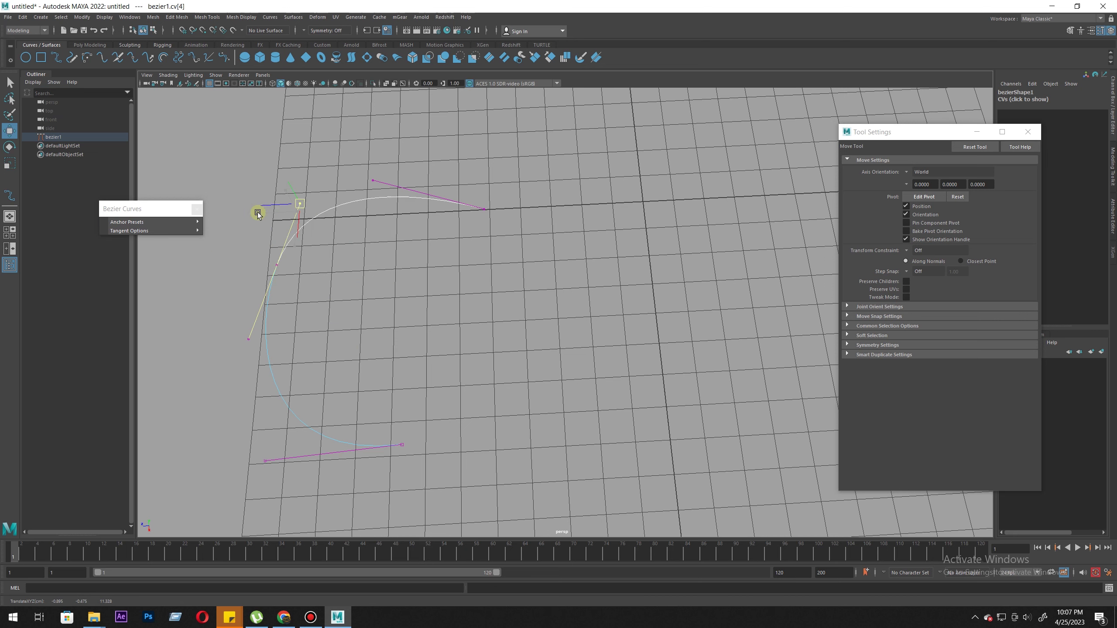
{"action": "left_click", "coordinate": [152, 232]}
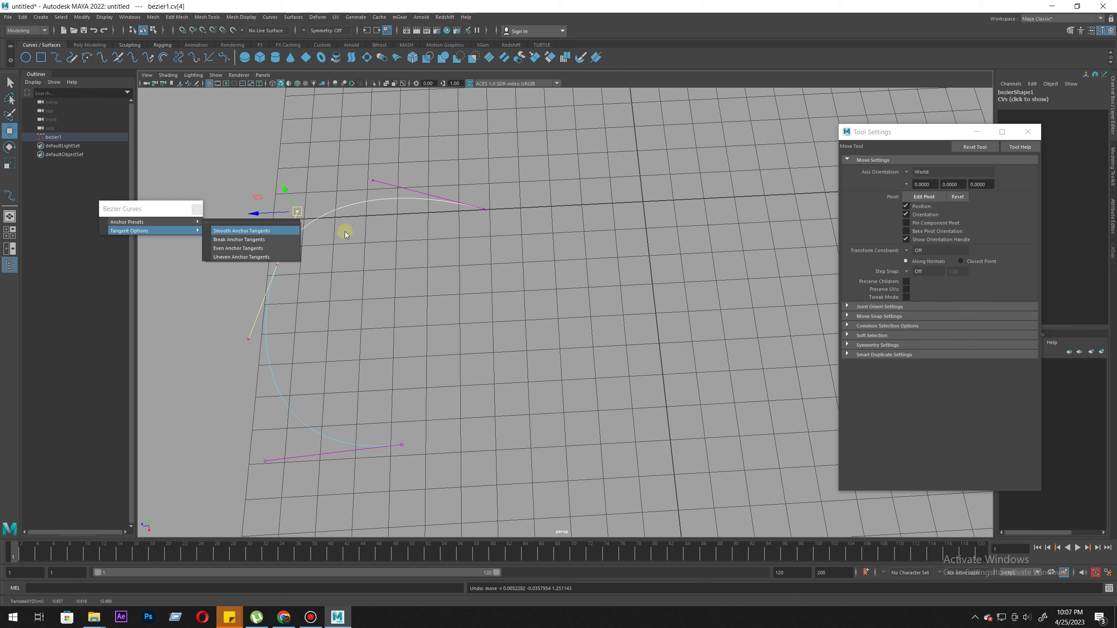
{"action": "left_click_drag", "start_coordinate": [297, 211], "coordinate": [338, 260]}
{"action": "left_click_drag", "start_coordinate": [240, 332], "coordinate": [299, 335]}
Step: Apply Smooth Anchor Tangents to the middle anchor, try swinging its upper tangent handle around, and undo the handle moves
{"action": "left_click_drag", "start_coordinate": [262, 244], "coordinate": [339, 320]}
{"action": "mouse_move", "coordinate": [149, 223]}
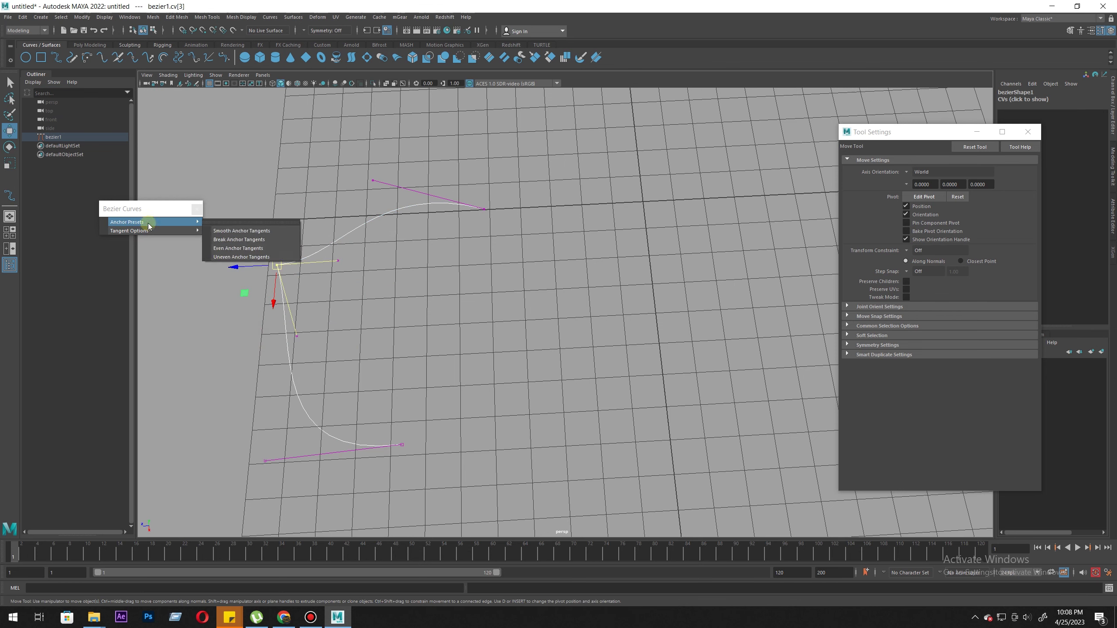
{"action": "left_click", "coordinate": [249, 231]}
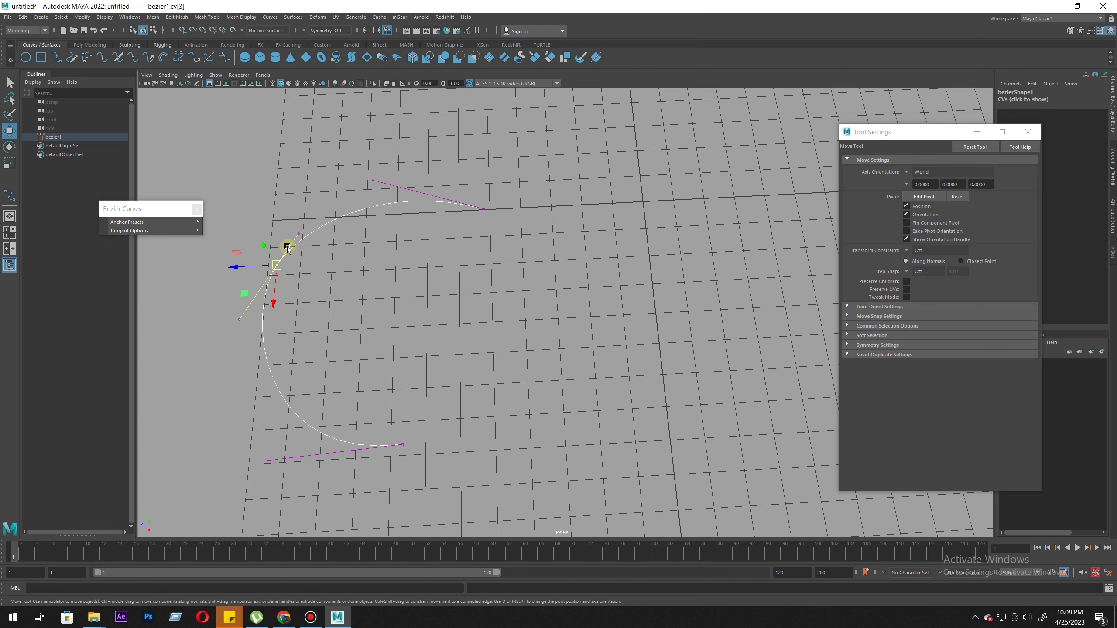
{"action": "left_click_drag", "start_coordinate": [283, 225], "coordinate": [329, 266]}
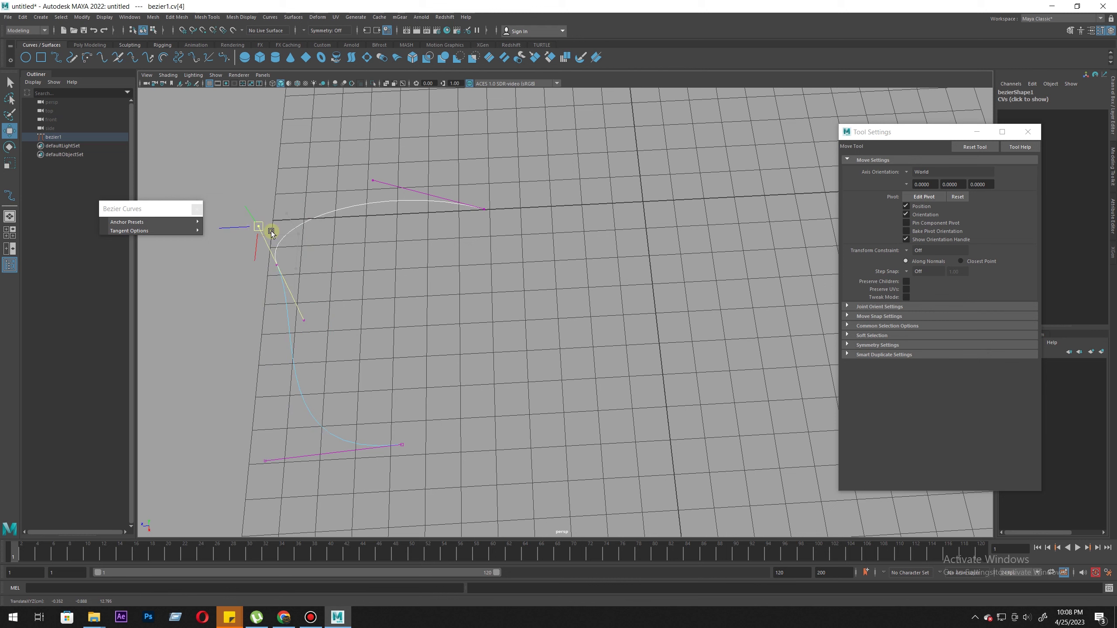
{"action": "left_click_drag", "start_coordinate": [271, 233], "coordinate": [279, 263]}
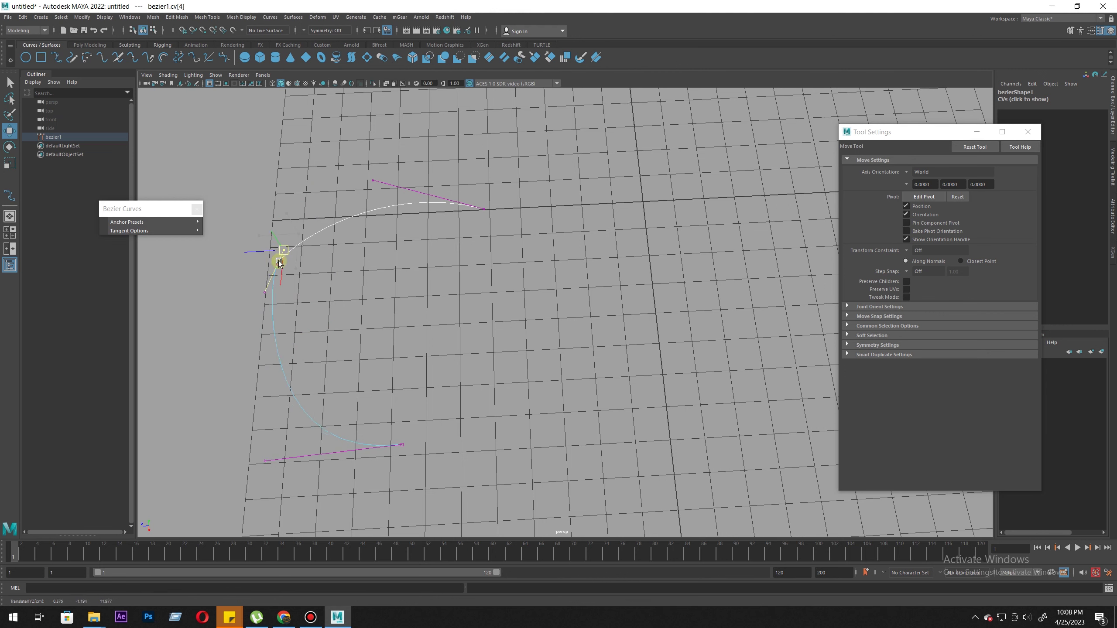
{"action": "left_click_drag", "start_coordinate": [298, 226], "coordinate": [272, 264]}
{"action": "key", "text": "ctrl+z"}
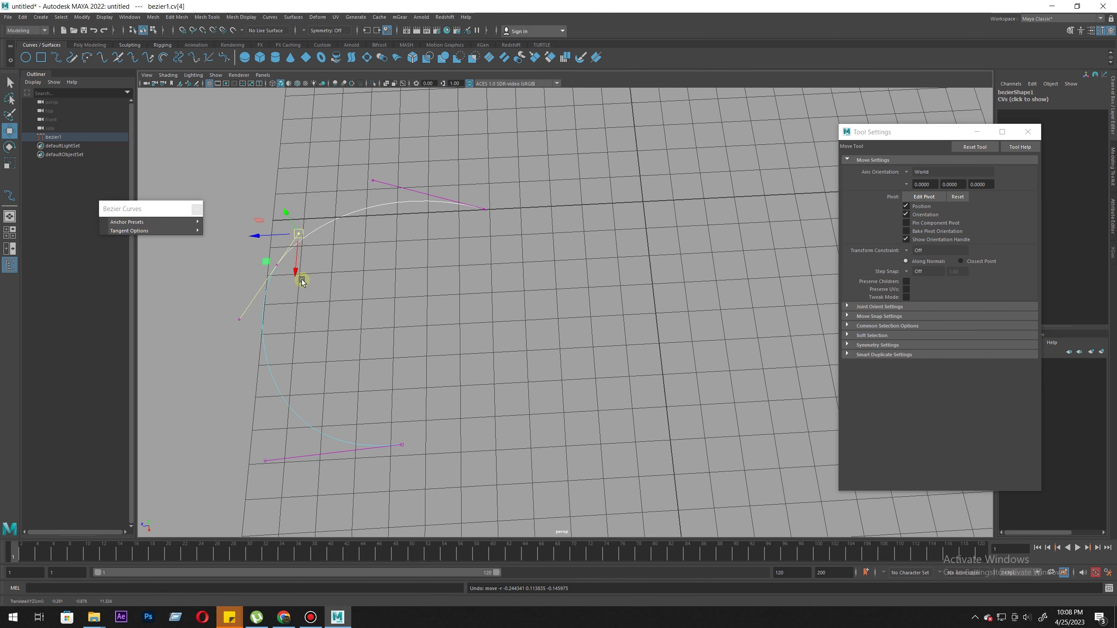
Step: Apply Even Anchor Tangents to the middle anchor and lengthen its upper tangent handle up and outward
{"action": "left_click", "coordinate": [326, 308]}
{"action": "left_click", "coordinate": [301, 233]}
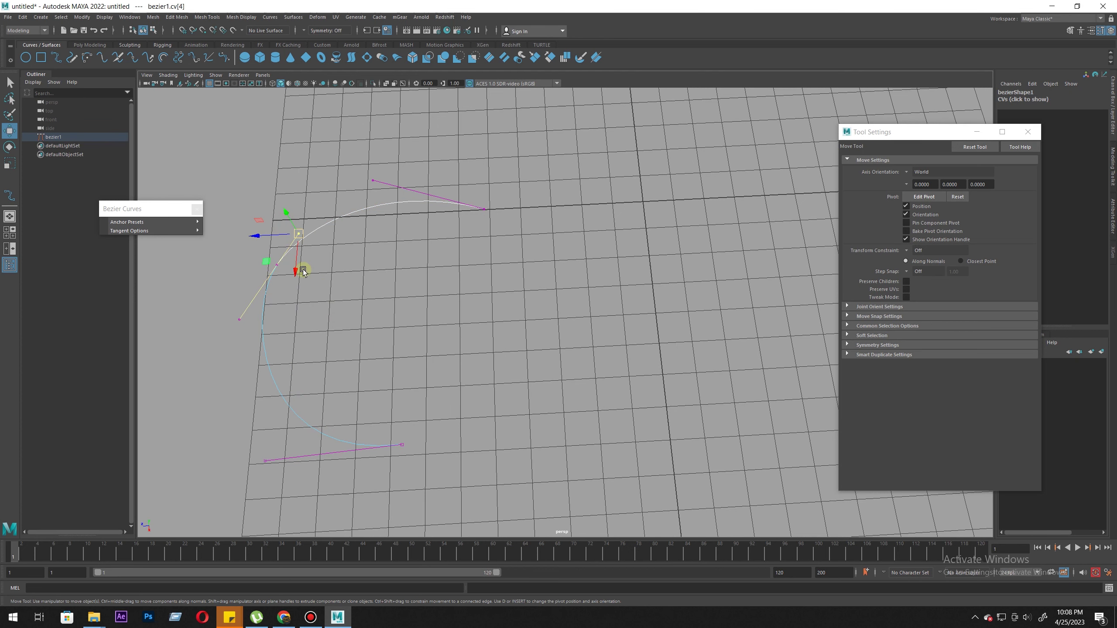
{"action": "left_click_drag", "start_coordinate": [370, 259], "coordinate": [247, 284]}
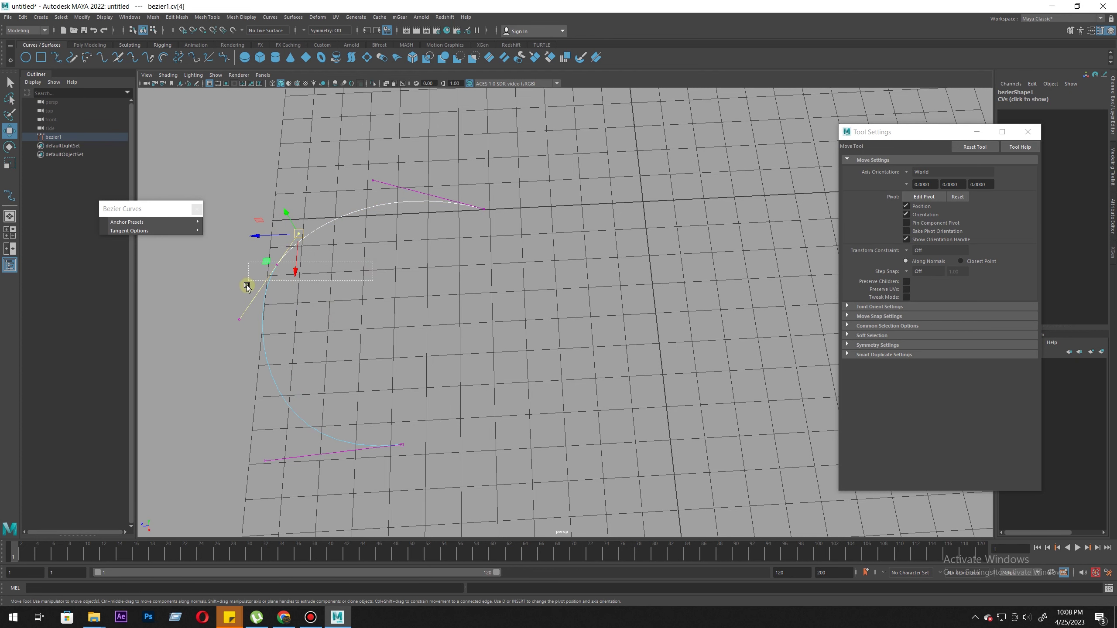
{"action": "left_click", "coordinate": [158, 232]}
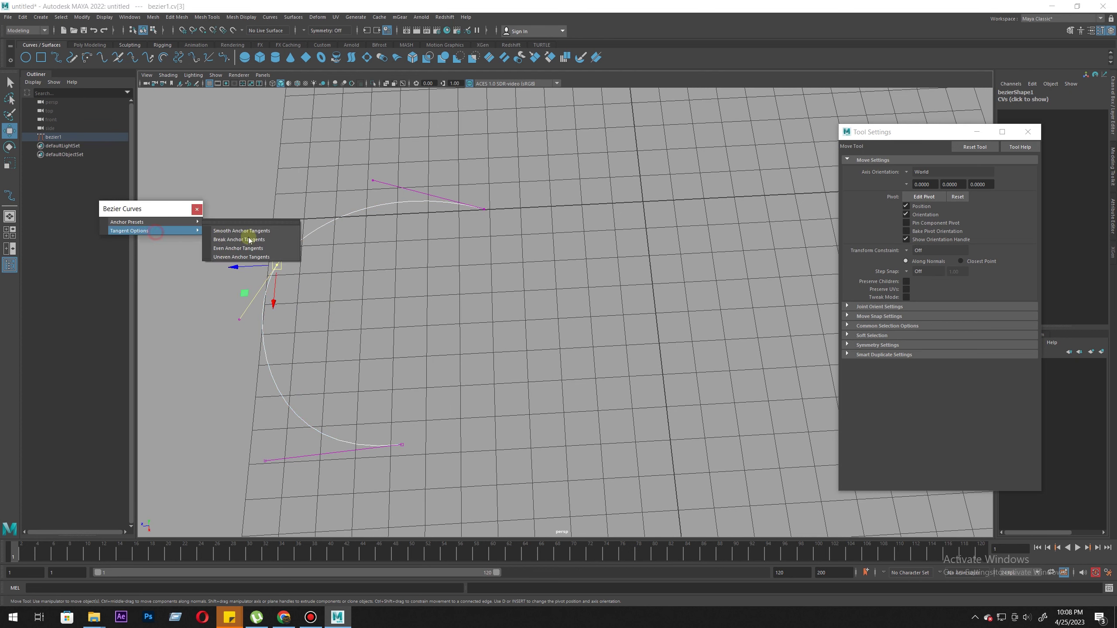
{"action": "left_click", "coordinate": [250, 249]}
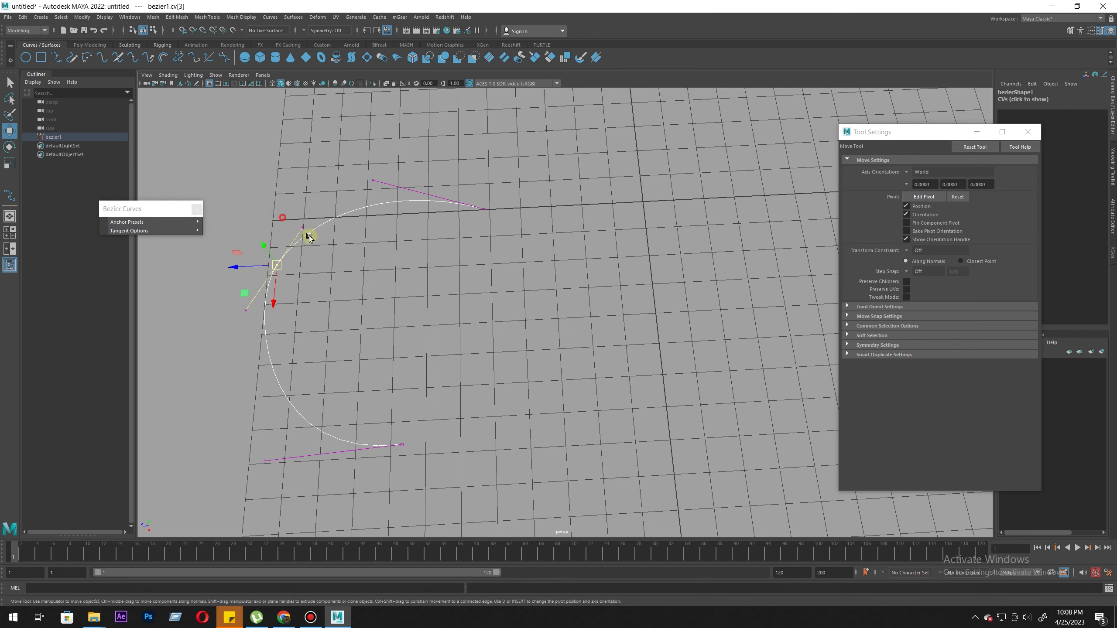
{"action": "left_click_drag", "start_coordinate": [307, 223], "coordinate": [315, 200]}
Step: Shorten and steepen the upper end anchor's tangent handle, and pull the middle anchor's upper handle slightly back toward its anchor
{"action": "left_click", "coordinate": [373, 180]}
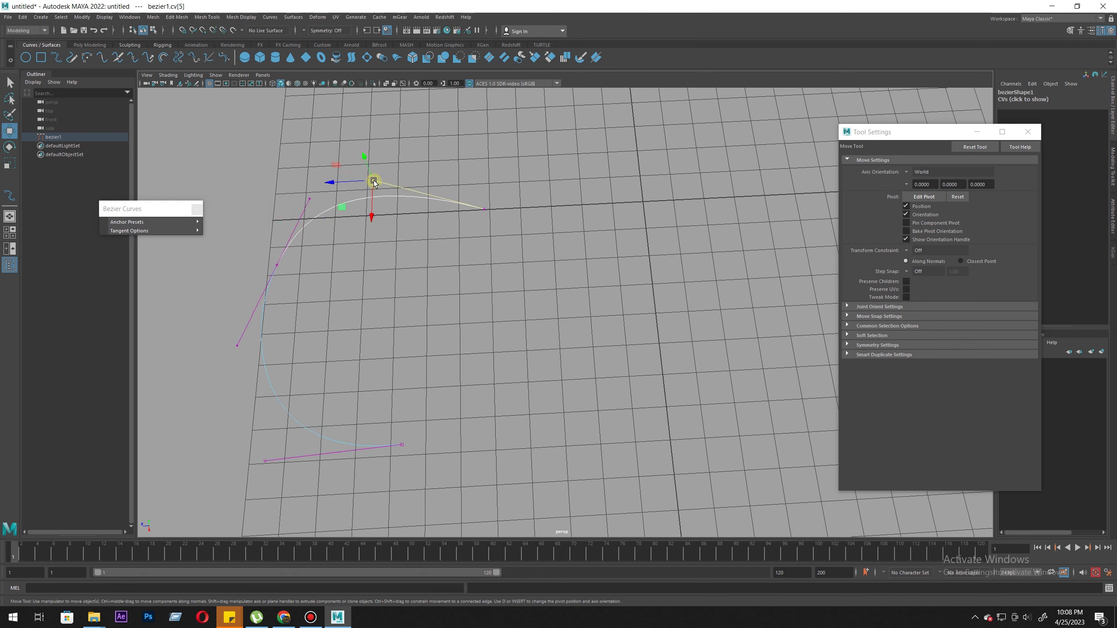
{"action": "left_click_drag", "start_coordinate": [373, 180], "coordinate": [433, 163]}
{"action": "left_click_drag", "start_coordinate": [350, 246], "coordinate": [355, 258]}
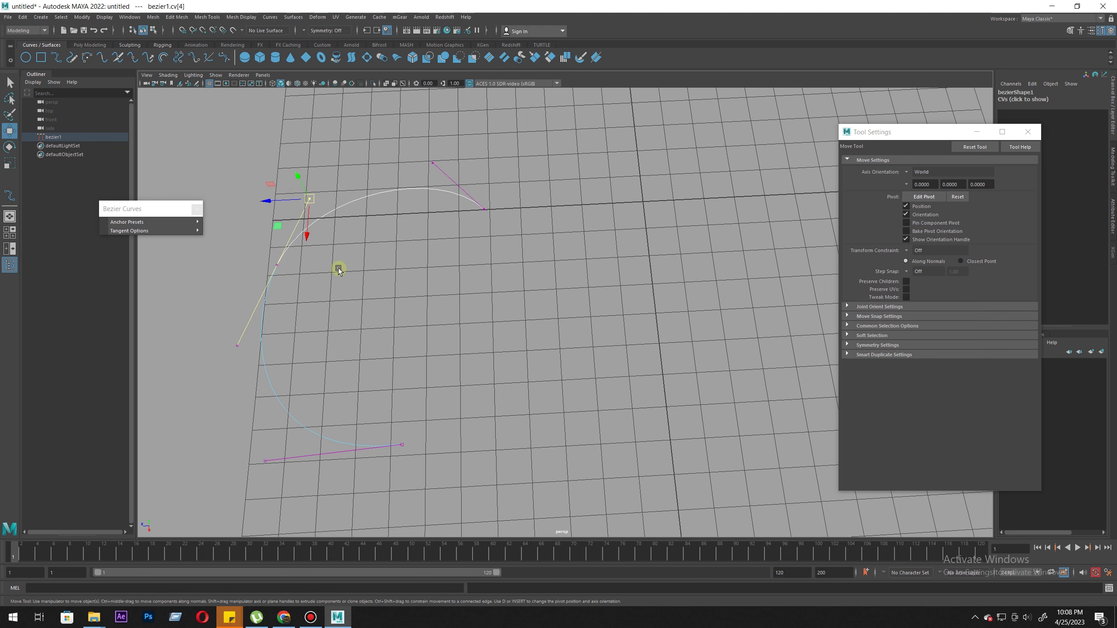
{"action": "mouse_move", "coordinate": [339, 266]}
{"action": "middle_mouse_down"}
{"action": "mouse_move", "coordinate": [334, 282]}
{"action": "mouse_move", "coordinate": [328, 274]}
{"action": "middle_mouse_up"}
Step: Select the middle anchor, adjust its lower tangent handle slightly, and select its upper tangent handle
{"action": "left_click", "coordinate": [167, 224]}
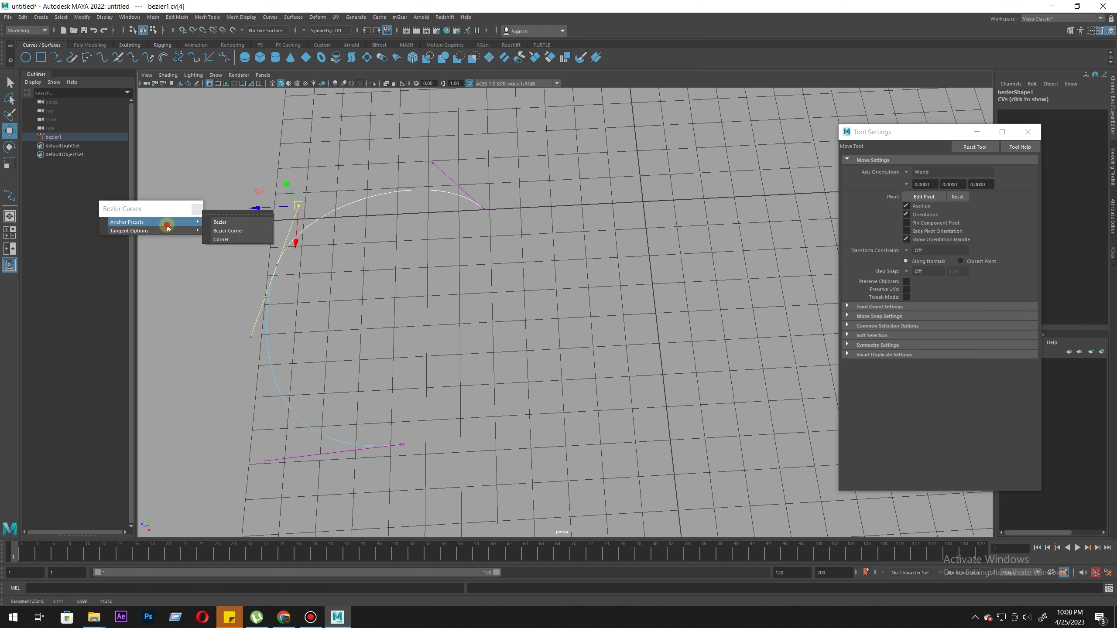
{"action": "left_click_drag", "start_coordinate": [335, 280], "coordinate": [253, 235]}
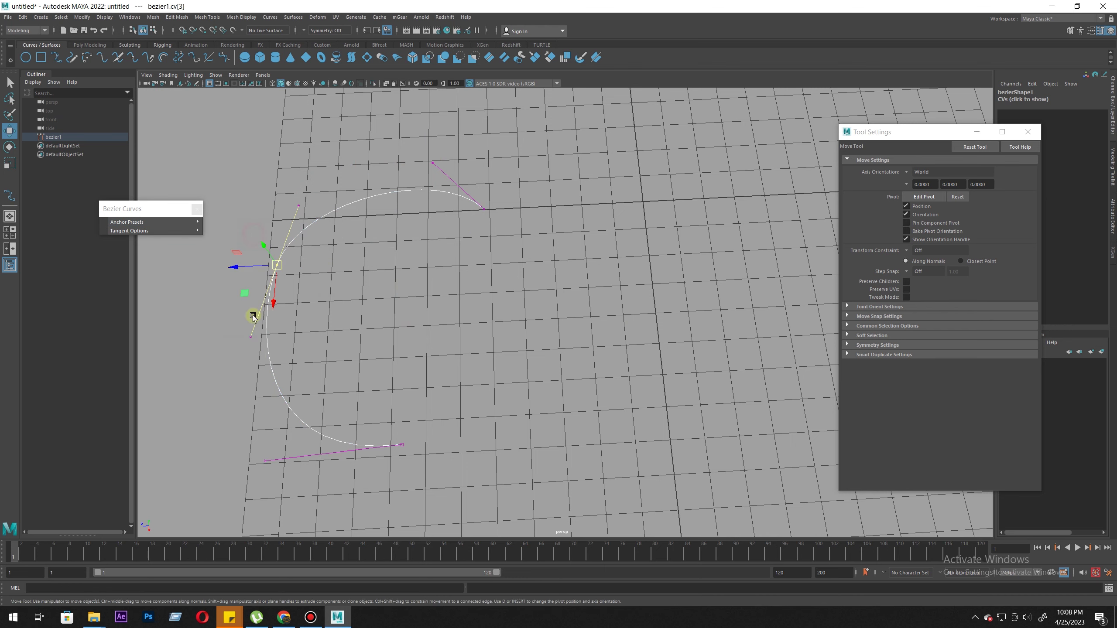
{"action": "left_click", "coordinate": [250, 336]}
{"action": "left_click_drag", "start_coordinate": [246, 340], "coordinate": [257, 312]}
{"action": "middle_click_drag", "start_coordinate": [257, 313], "coordinate": [271, 376]}
{"action": "scroll", "coordinate": [239, 262], "scroll_direction": "up", "scroll_amount": 2}
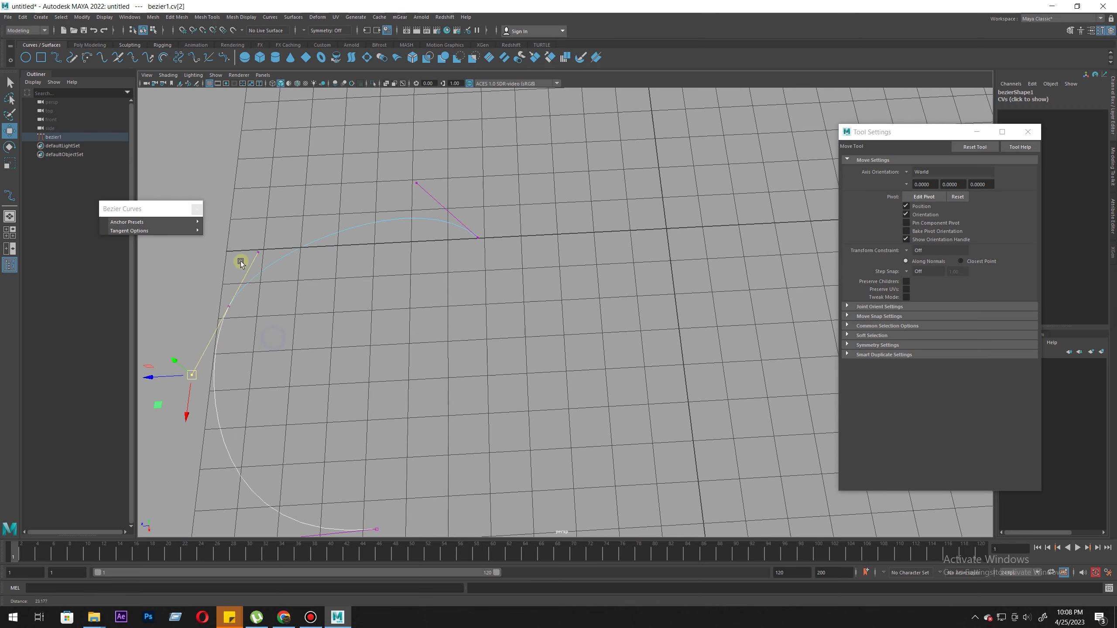
{"action": "left_click_drag", "start_coordinate": [236, 239], "coordinate": [284, 284]}
{"action": "middle_click_drag", "start_coordinate": [302, 277], "coordinate": [347, 222], "text": "alt"}
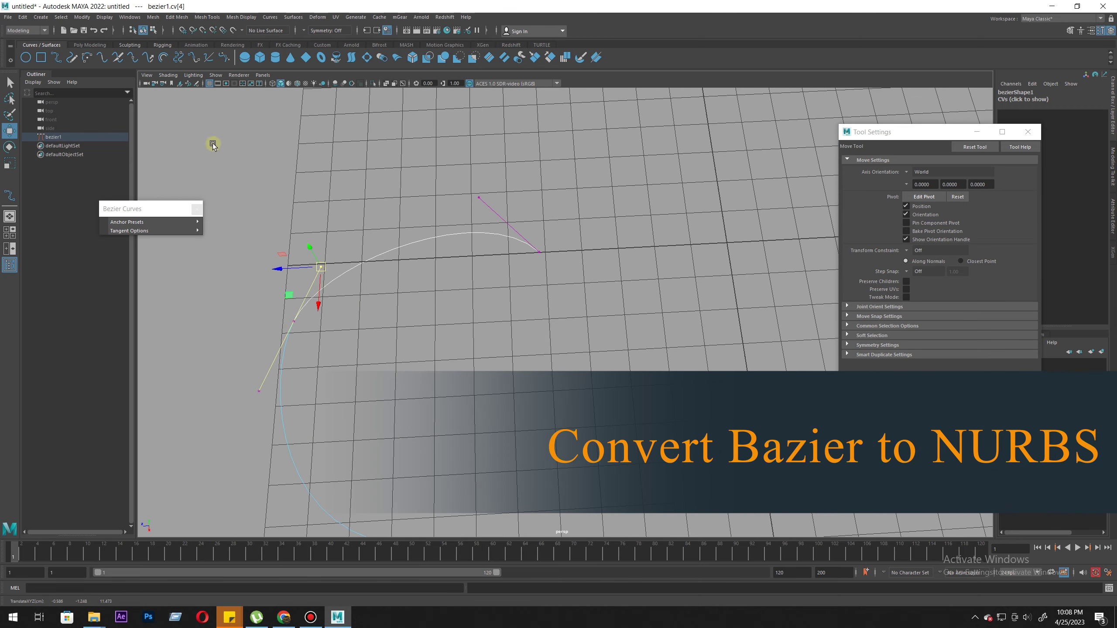
Step: Close the floating Bezier Curves options and return the curve to Object Mode
{"action": "left_click", "coordinate": [196, 209]}
{"action": "right_click_drag", "start_coordinate": [339, 292], "coordinate": [361, 214]}
{"action": "right_click_drag", "start_coordinate": [399, 342], "coordinate": [207, 221], "text": "alt"}
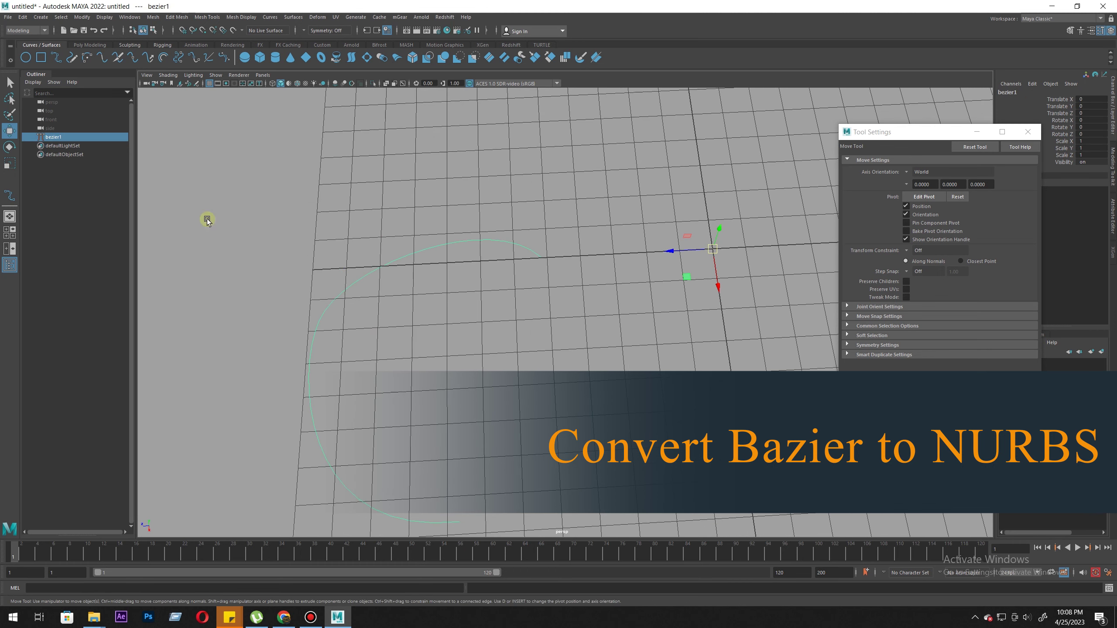
Step: Keep the Convert commands open in a floating window and apply Bezier Curve to NURBS to the selected curve
{"action": "left_click", "coordinate": [82, 16]}
{"action": "mouse_move", "coordinate": [124, 231]}
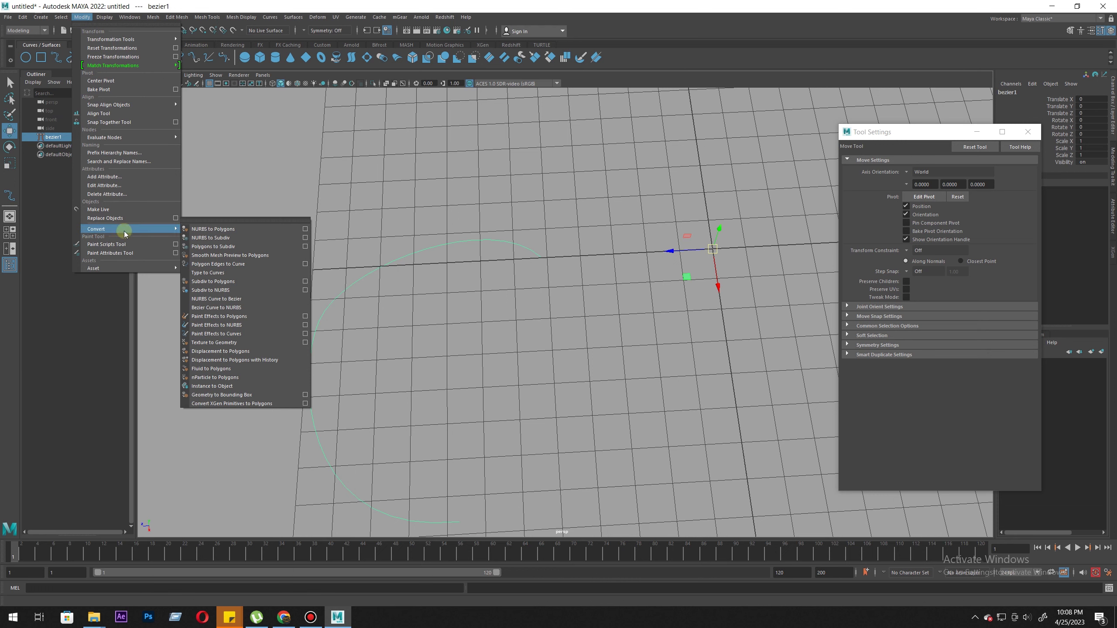
{"action": "left_click", "coordinate": [247, 223]}
{"action": "left_click_drag", "start_coordinate": [232, 211], "coordinate": [149, 210]}
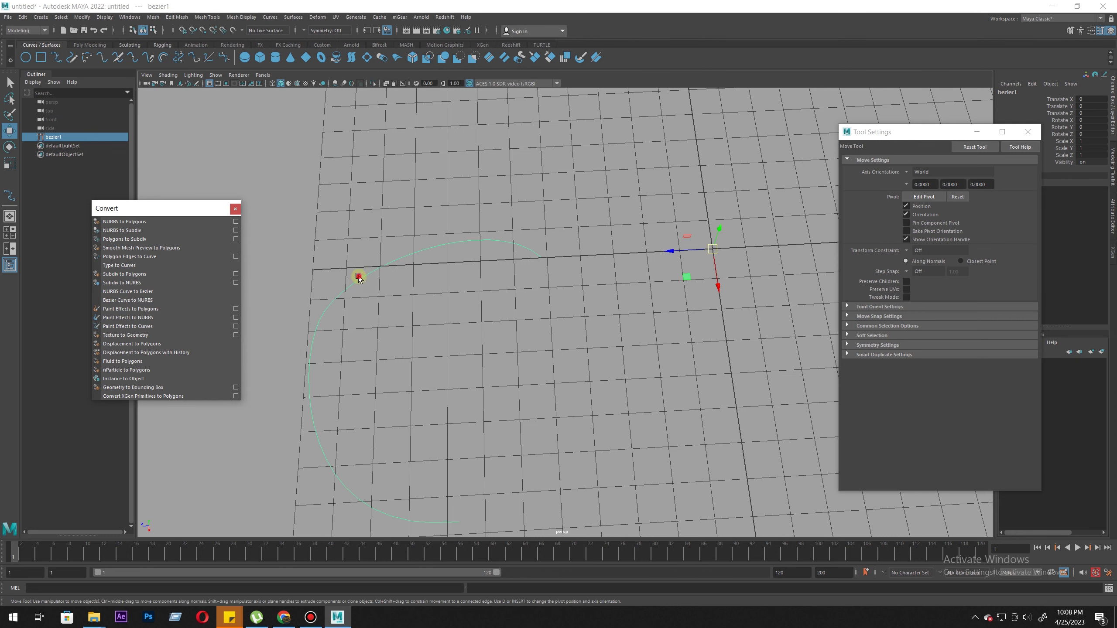
{"action": "right_click", "coordinate": [374, 272]}
{"action": "right_click_drag", "start_coordinate": [326, 271], "coordinate": [457, 204]}
{"action": "left_click_drag", "start_coordinate": [402, 239], "coordinate": [371, 321]}
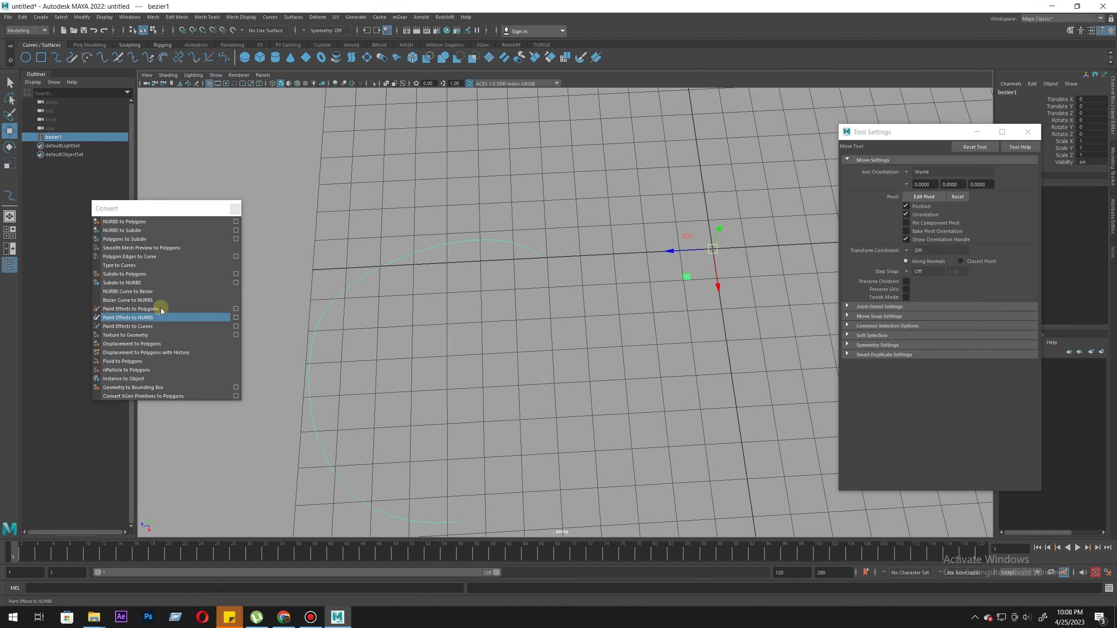
{"action": "left_click", "coordinate": [153, 292]}
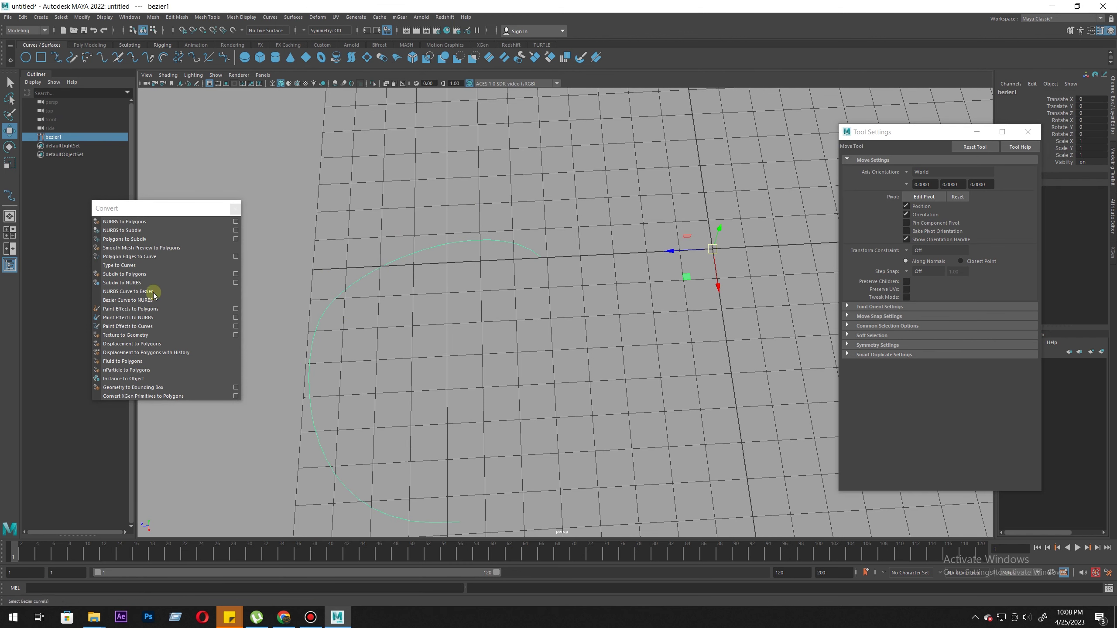
{"action": "left_click", "coordinate": [128, 304]}
Step: Show the converted curve's control vertices, try moving the middle one, and undo the moves
{"action": "right_click_drag", "start_coordinate": [464, 364], "coordinate": [500, 237], "text": "alt"}
{"action": "right_click_drag", "start_coordinate": [434, 277], "coordinate": [381, 278]}
{"action": "middle_click_drag", "start_coordinate": [378, 318], "coordinate": [375, 269], "text": "alt"}
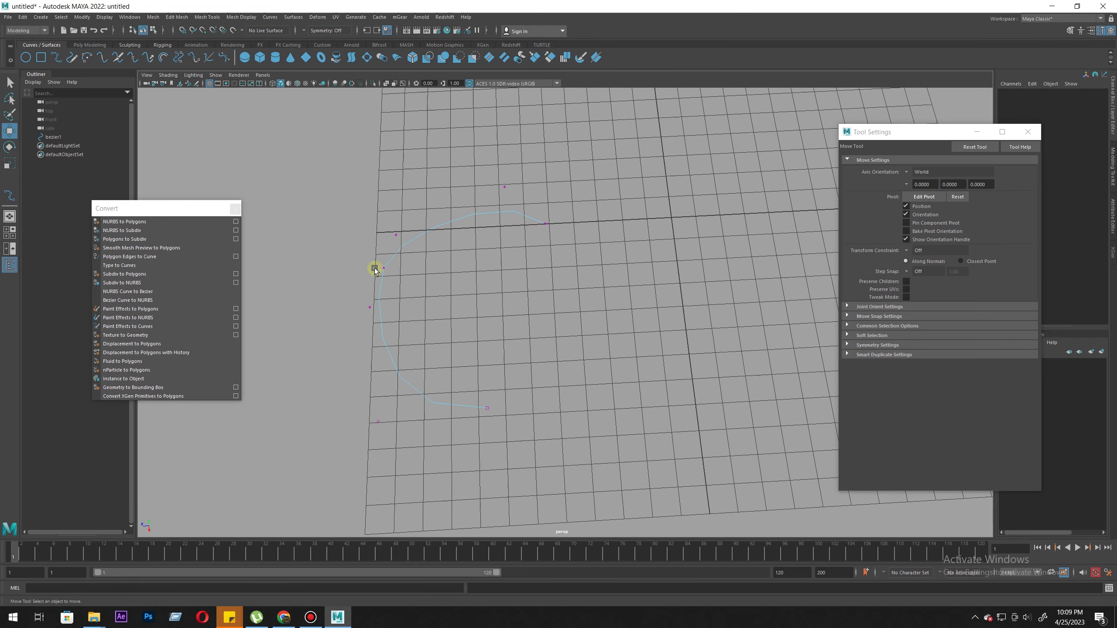
{"action": "left_click_drag", "start_coordinate": [365, 257], "coordinate": [441, 296]}
{"action": "key", "text": "ctrl+z"}
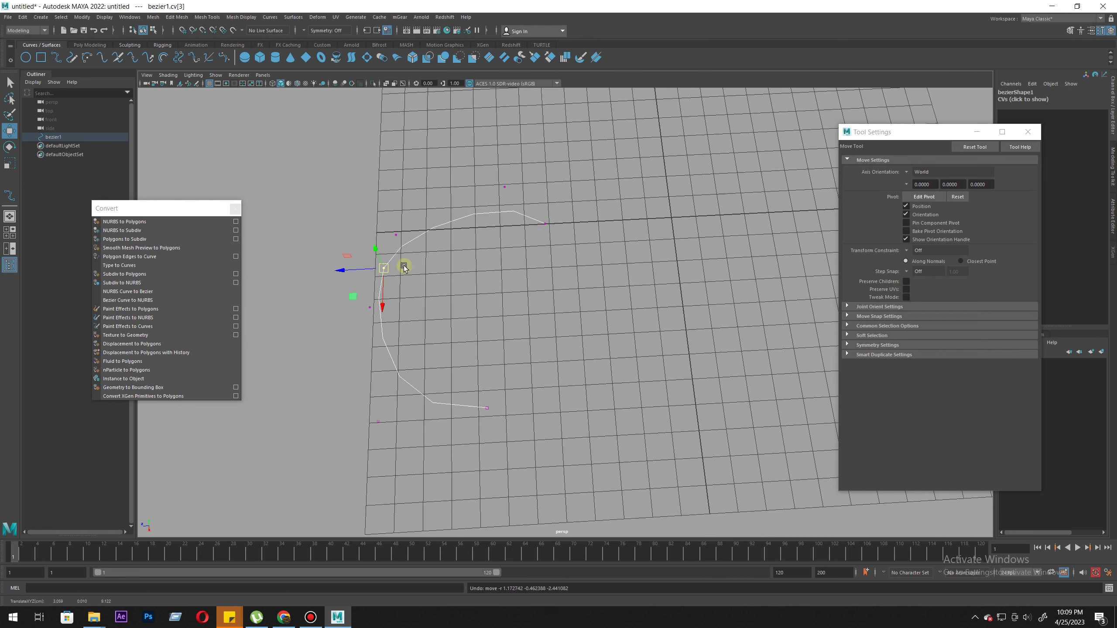
{"action": "left_click_drag", "start_coordinate": [376, 218], "coordinate": [348, 196]}
{"action": "key", "text": "ctrl+z"}
Step: Try moving the control vertex just below the middle one inward, undo that, and try pulling it outward
{"action": "left_click_drag", "start_coordinate": [336, 289], "coordinate": [382, 334]}
{"action": "left_click_drag", "start_coordinate": [370, 310], "coordinate": [389, 343]}
{"action": "key", "text": "ctrl+z"}
{"action": "key", "text": "ctrl+z"}
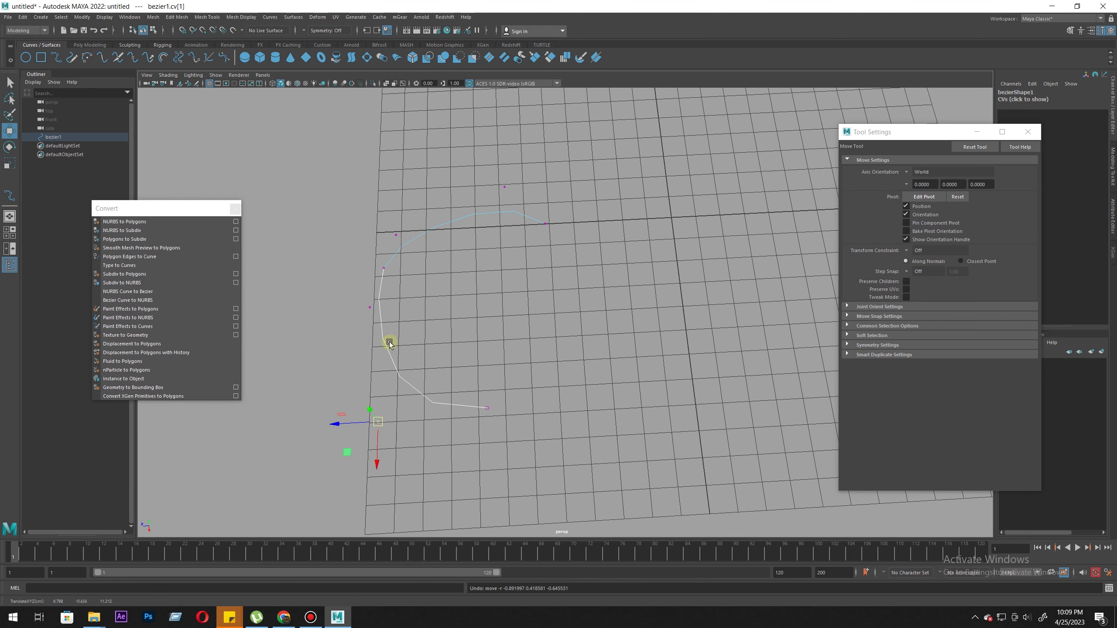
{"action": "left_click_drag", "start_coordinate": [357, 295], "coordinate": [383, 326]}
{"action": "left_click_drag", "start_coordinate": [371, 310], "coordinate": [330, 297]}
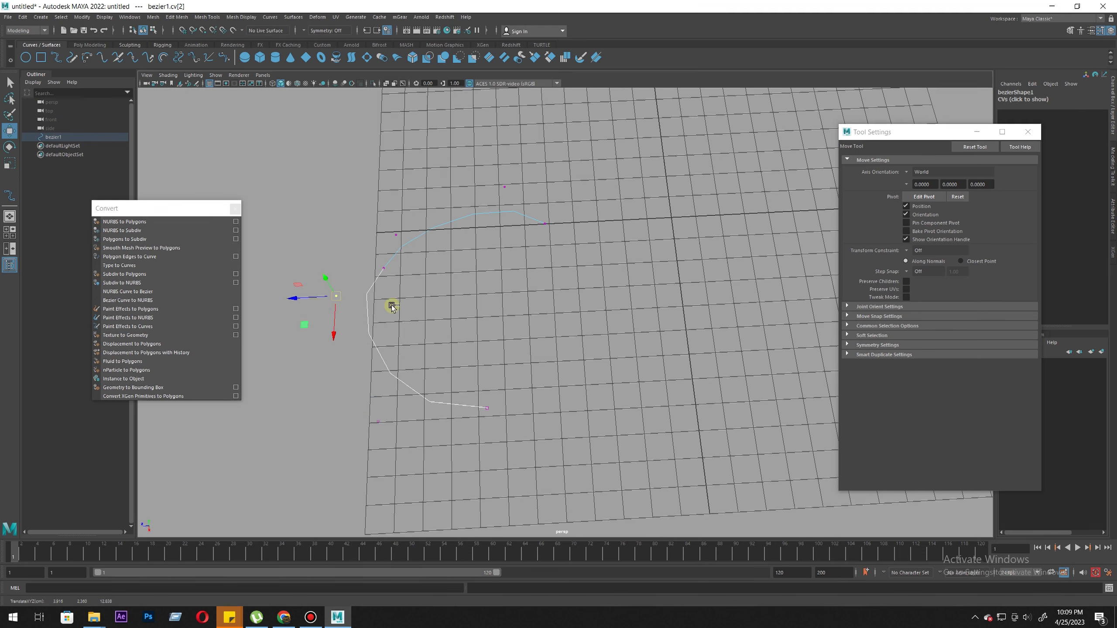
Step: Switch back to Object Mode and apply Smooth to the whole NURBS curve
{"action": "right_click_drag", "start_coordinate": [389, 268], "coordinate": [442, 207]}
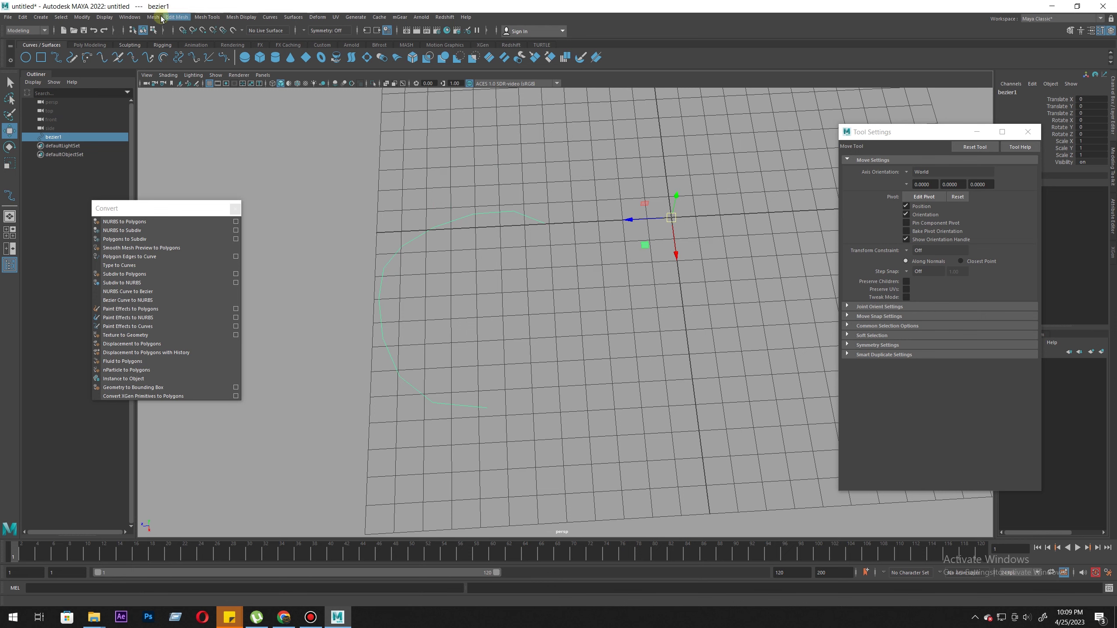
{"action": "left_click", "coordinate": [270, 18]}
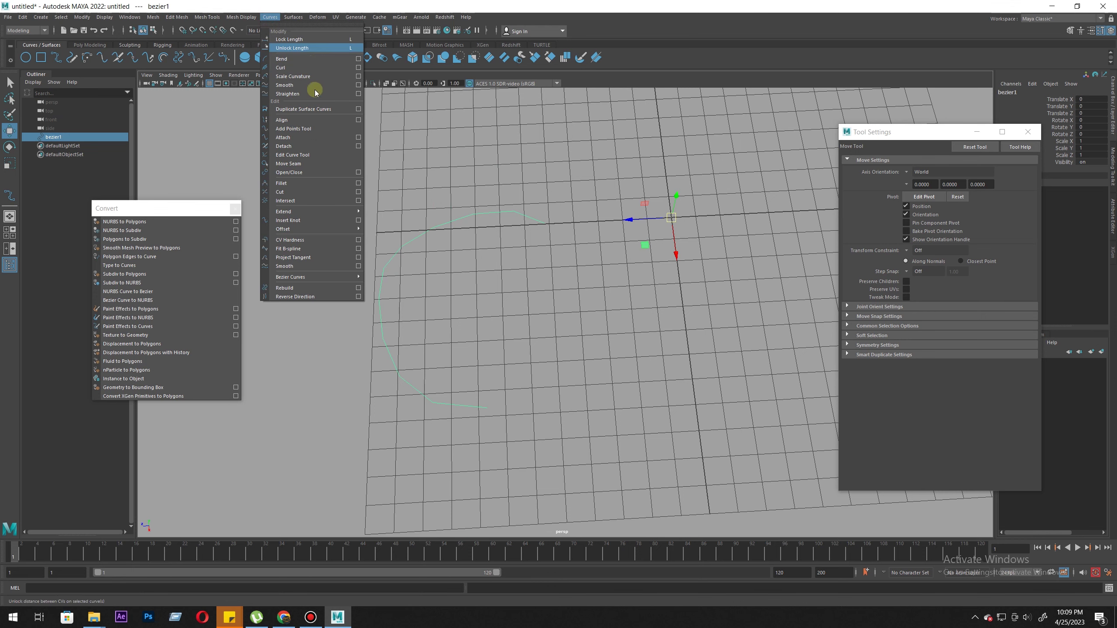
{"action": "left_click", "coordinate": [319, 87]}
Step: Show the smoothed curve's control vertices and pull the middle one and its two neighbours outward, away from the grid's centre
{"action": "right_click_drag", "start_coordinate": [504, 303], "coordinate": [414, 296]}
{"action": "left_click", "coordinate": [507, 309]}
{"action": "left_click_drag", "start_coordinate": [503, 311], "coordinate": [406, 295]}
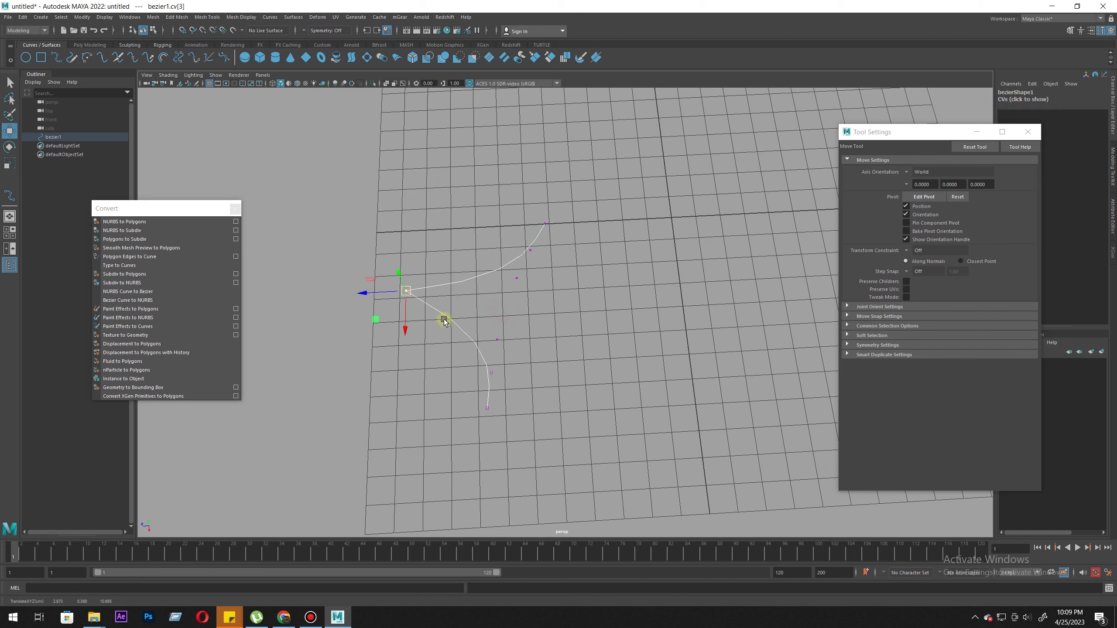
{"action": "left_click", "coordinate": [497, 339]}
{"action": "left_click_drag", "start_coordinate": [496, 338], "coordinate": [364, 331]}
{"action": "left_click", "coordinate": [516, 278]}
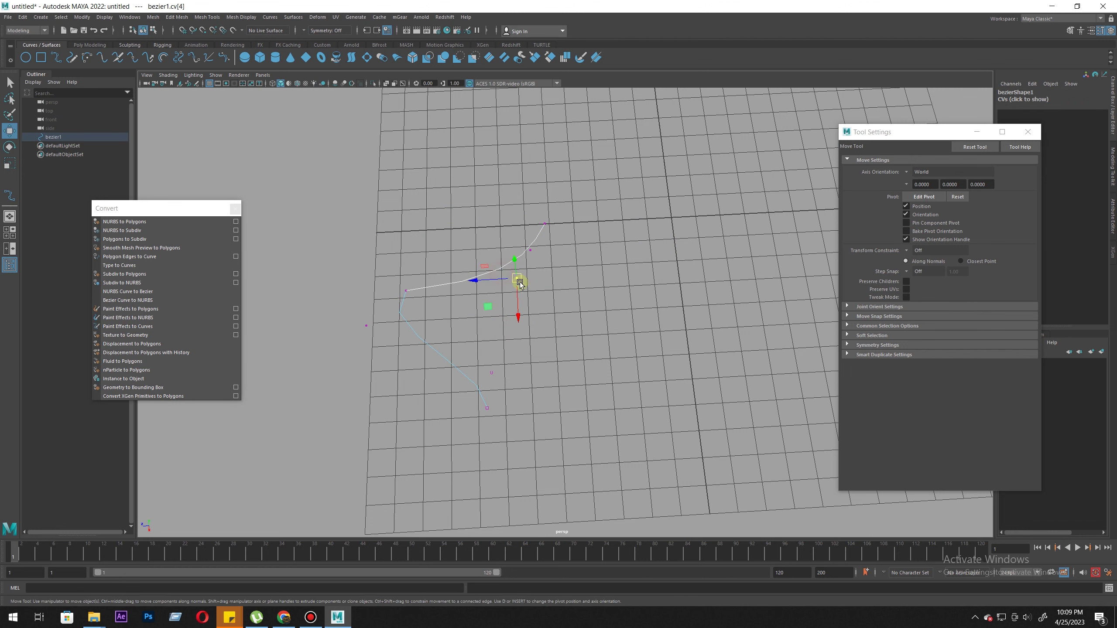
{"action": "left_click_drag", "start_coordinate": [512, 275], "coordinate": [401, 245]}
Step: Fine-tune the middle control vertex and the one below it, and pull the next lower one outward to round the lower half
{"action": "left_click", "coordinate": [401, 291]}
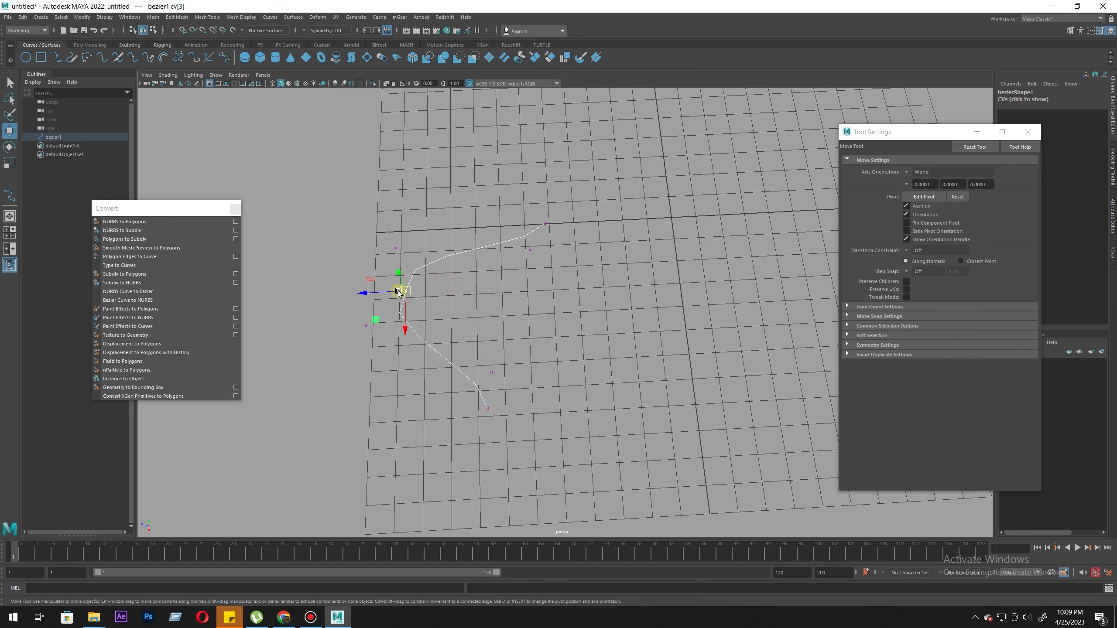
{"action": "left_click_drag", "start_coordinate": [401, 292], "coordinate": [430, 296]}
{"action": "left_click", "coordinate": [367, 325]}
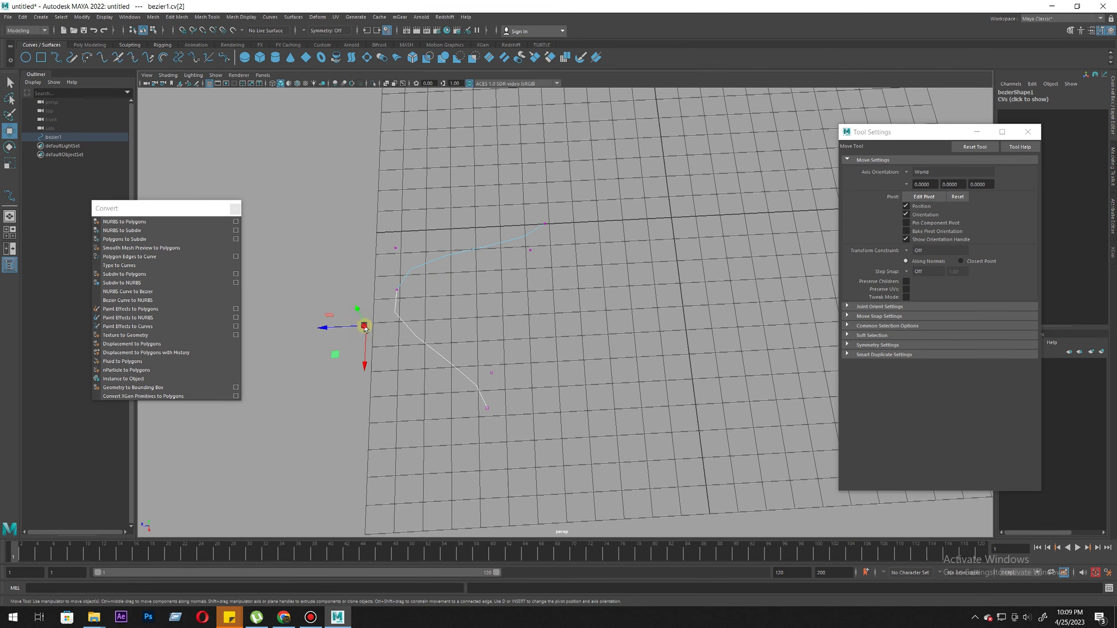
{"action": "left_click_drag", "start_coordinate": [354, 329], "coordinate": [368, 339]}
{"action": "left_click", "coordinate": [527, 383]}
{"action": "left_click_drag", "start_coordinate": [526, 382], "coordinate": [422, 415]}
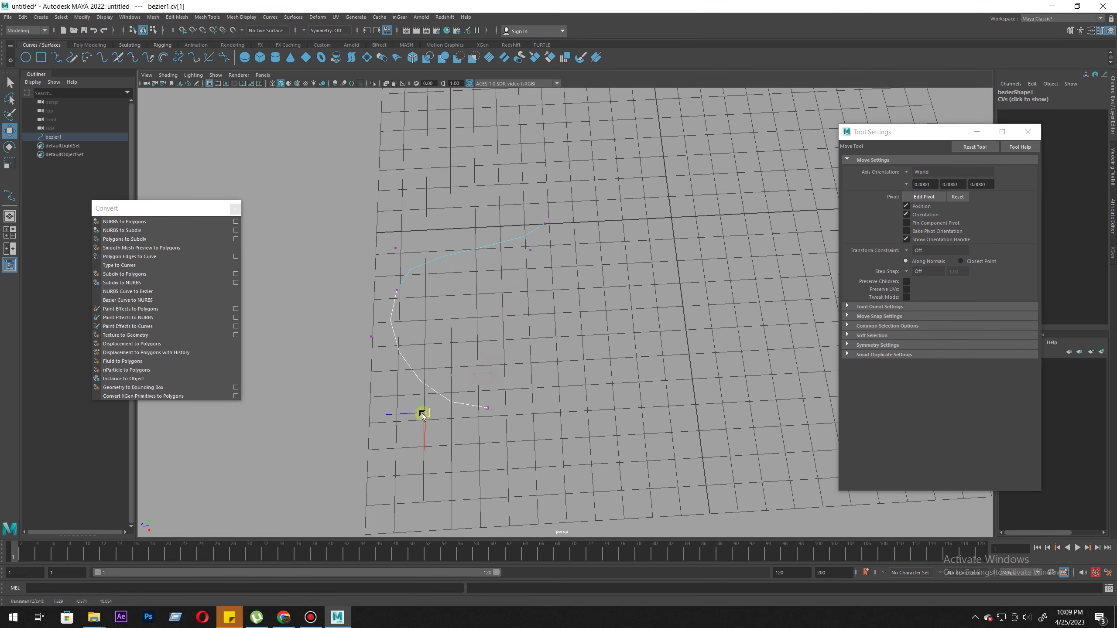
Step: Pull the control vertex nearest the curve's upper end outward to round the upper half, undoing moves that distort it
{"action": "left_click", "coordinate": [530, 250]}
{"action": "left_click_drag", "start_coordinate": [521, 250], "coordinate": [470, 187]}
{"action": "key", "text": "ctrl+z"}
{"action": "left_click_drag", "start_coordinate": [528, 253], "coordinate": [453, 196]}
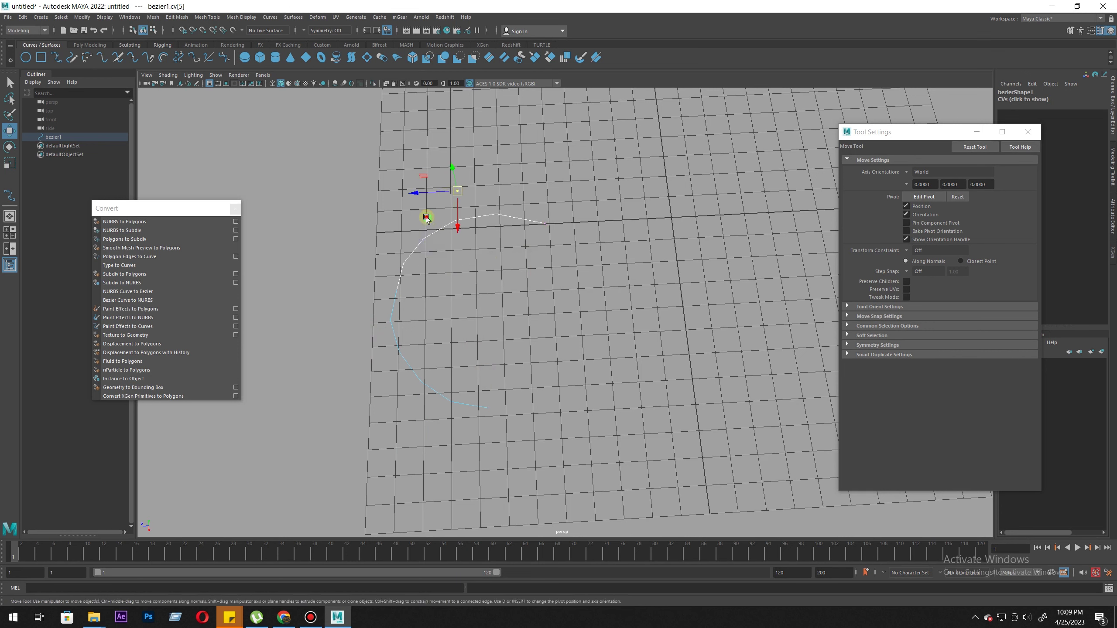
{"action": "middle_click_drag", "start_coordinate": [427, 218], "coordinate": [456, 243]}
{"action": "key", "text": "ctrl+z"}
Step: Select the whole curve in Object Mode and apply a uniform Rebuild with 3 spans
{"action": "left_click", "coordinate": [394, 260]}
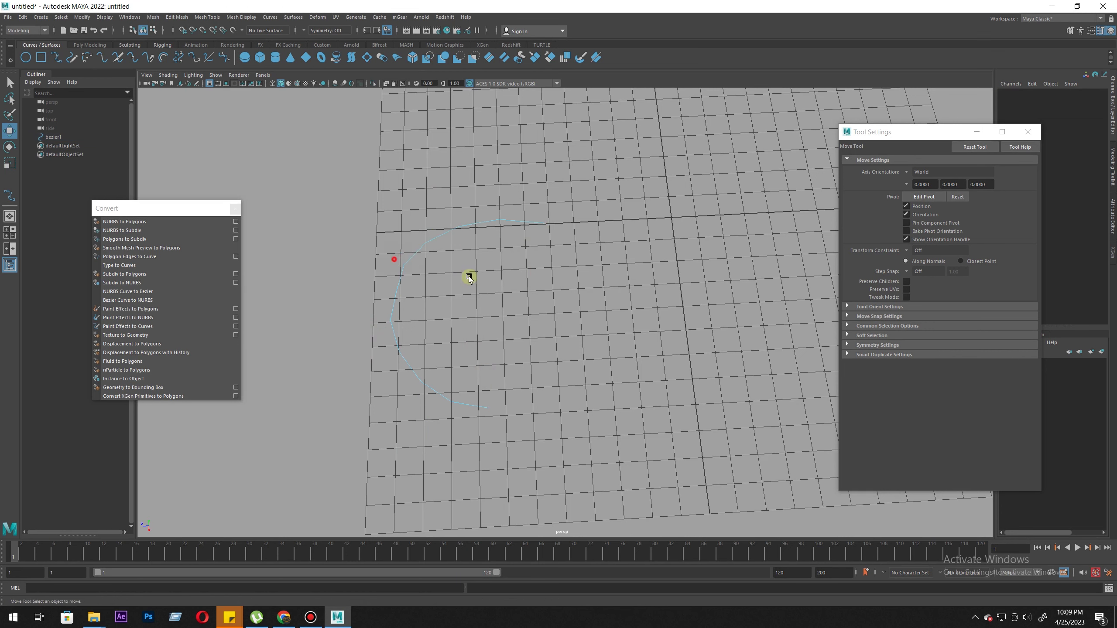
{"action": "left_click_drag", "start_coordinate": [420, 266], "coordinate": [433, 213]}
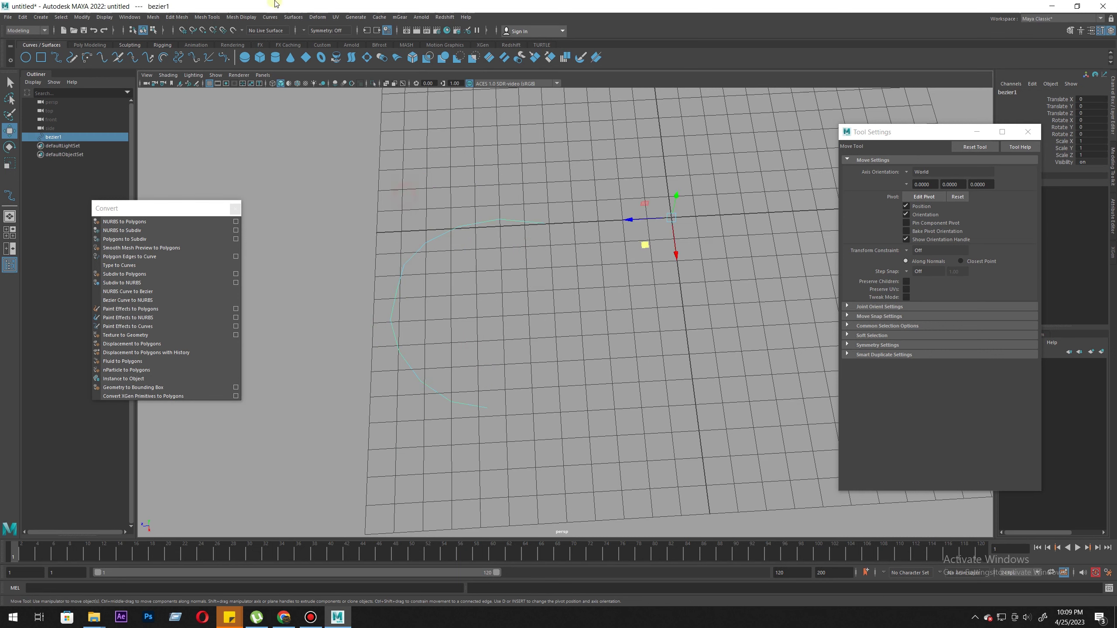
{"action": "left_click", "coordinate": [269, 16]}
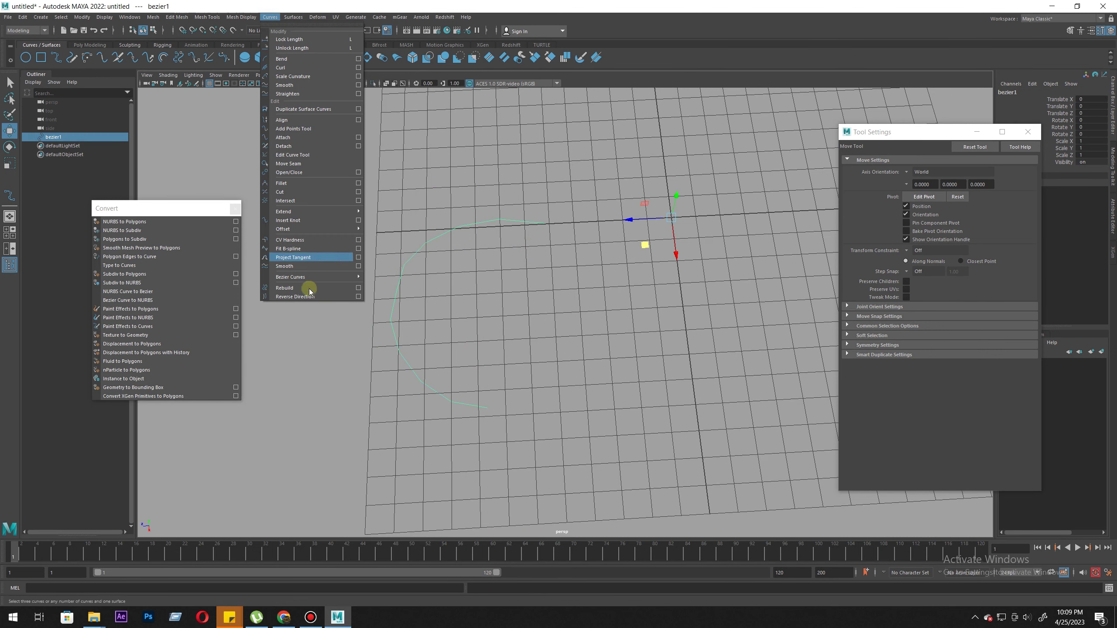
{"action": "left_click", "coordinate": [358, 288]}
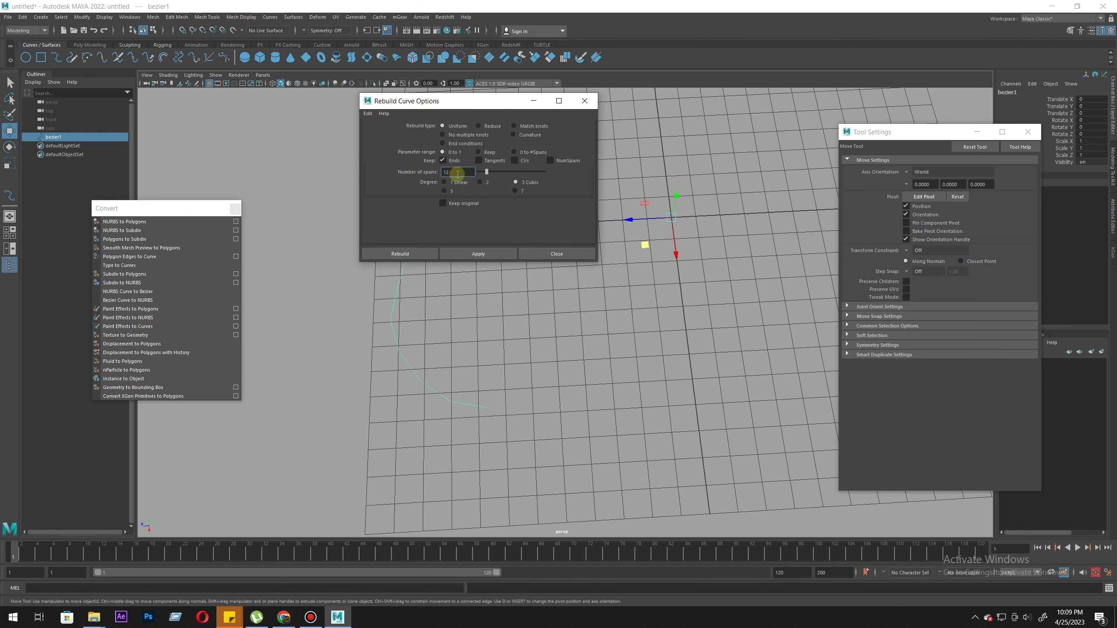
{"action": "type", "text": "4"}
{"action": "left_click", "coordinate": [481, 255]}
{"action": "left_click_drag", "start_coordinate": [452, 94], "coordinate": [935, 196]}
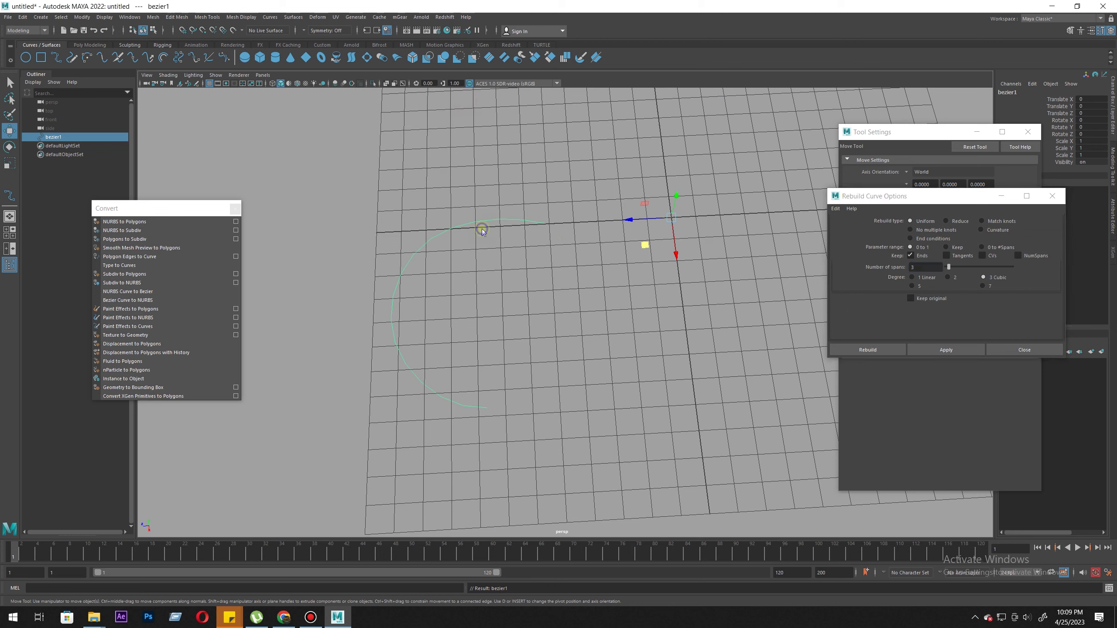
Step: Show the rebuilt curve's control vertices, try moving the ones shaping its upper half, and undo the moves
{"action": "right_click_drag", "start_coordinate": [460, 225], "coordinate": [376, 223]}
{"action": "left_click", "coordinate": [410, 188]}
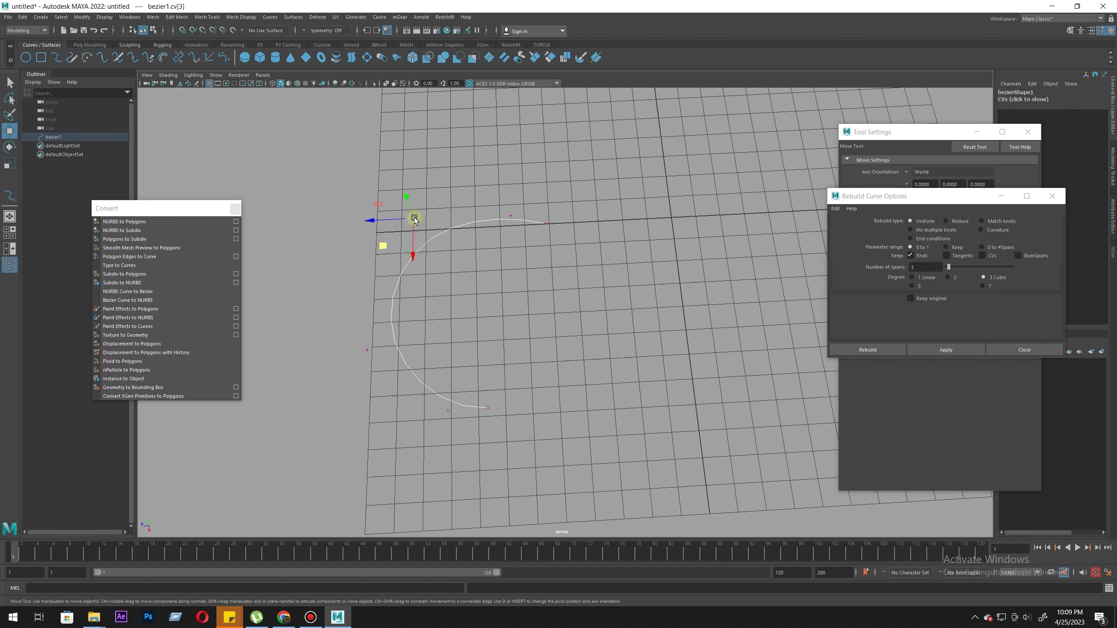
{"action": "left_click_drag", "start_coordinate": [414, 219], "coordinate": [447, 304]}
{"action": "key", "text": "ctrl+z"}
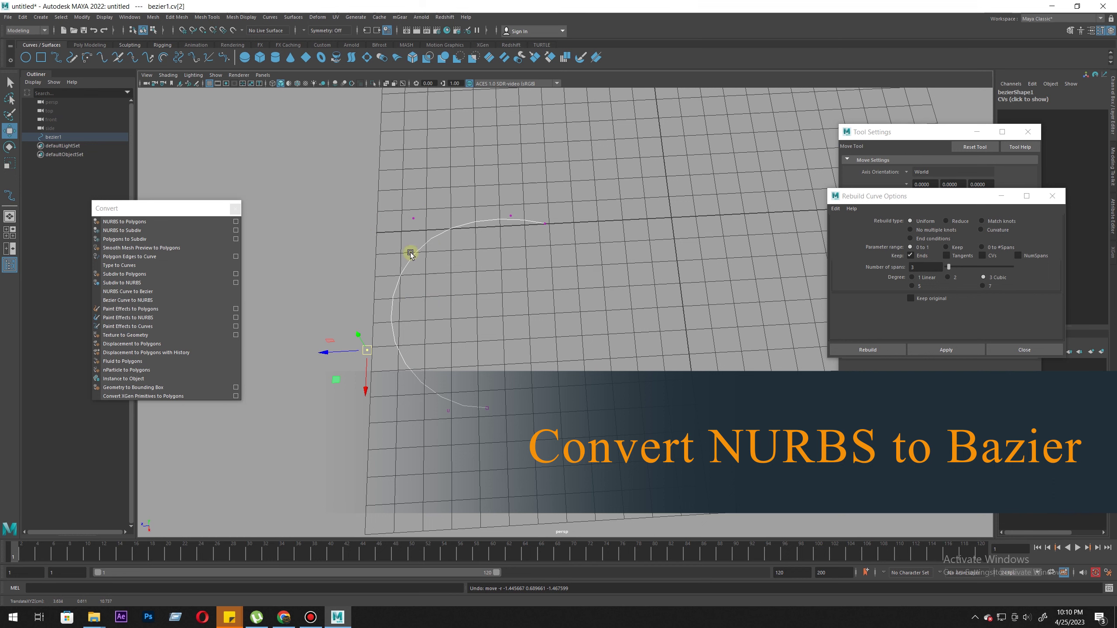
{"action": "left_click", "coordinate": [510, 216]}
{"action": "left_click_drag", "start_coordinate": [510, 216], "coordinate": [459, 187]}
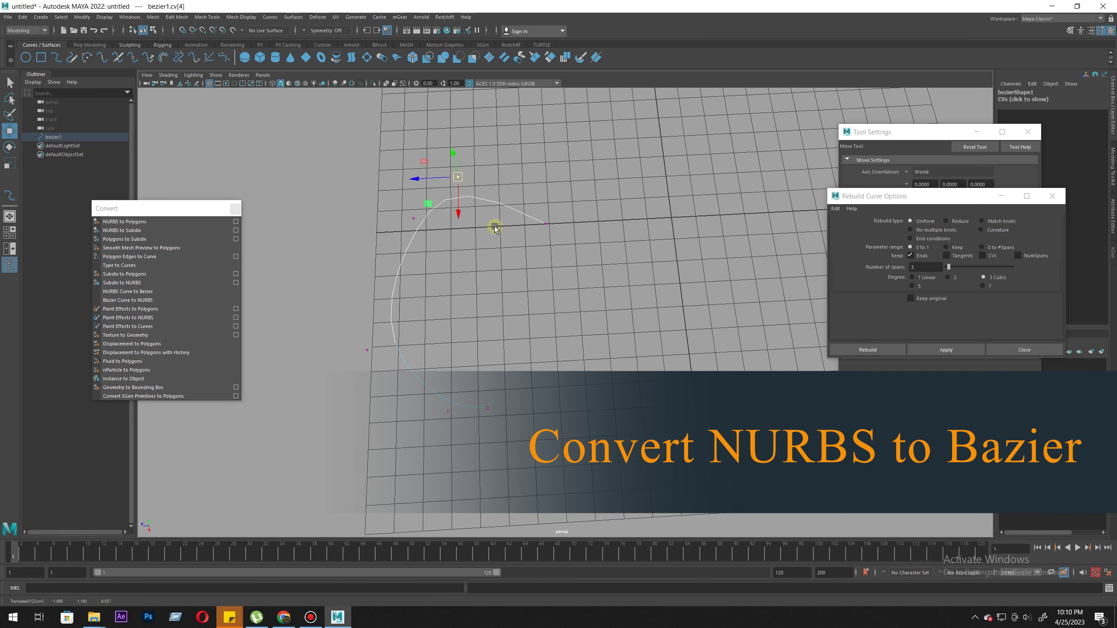
{"action": "key", "text": "ctrl+z"}
Step: Switch the curve to Edit Point mode and select its edit points one by one to examine where they lie
{"action": "right_click", "coordinate": [424, 255]}
{"action": "left_click", "coordinate": [468, 242]}
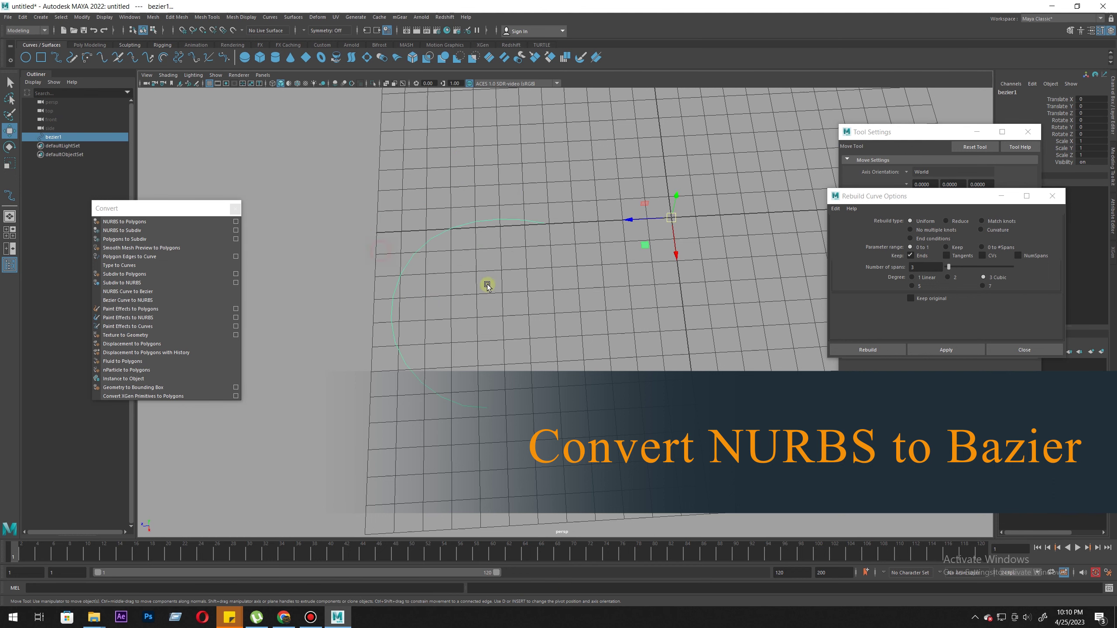
{"action": "right_click", "coordinate": [402, 226]}
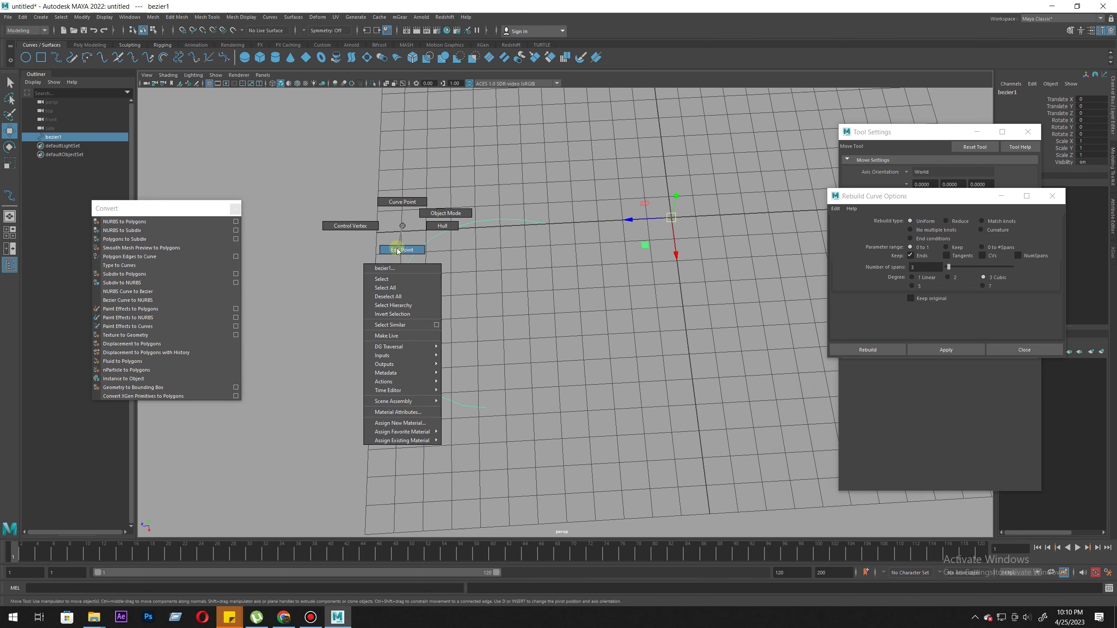
{"action": "left_click", "coordinate": [452, 271]}
{"action": "left_click_drag", "start_coordinate": [491, 284], "coordinate": [493, 284]}
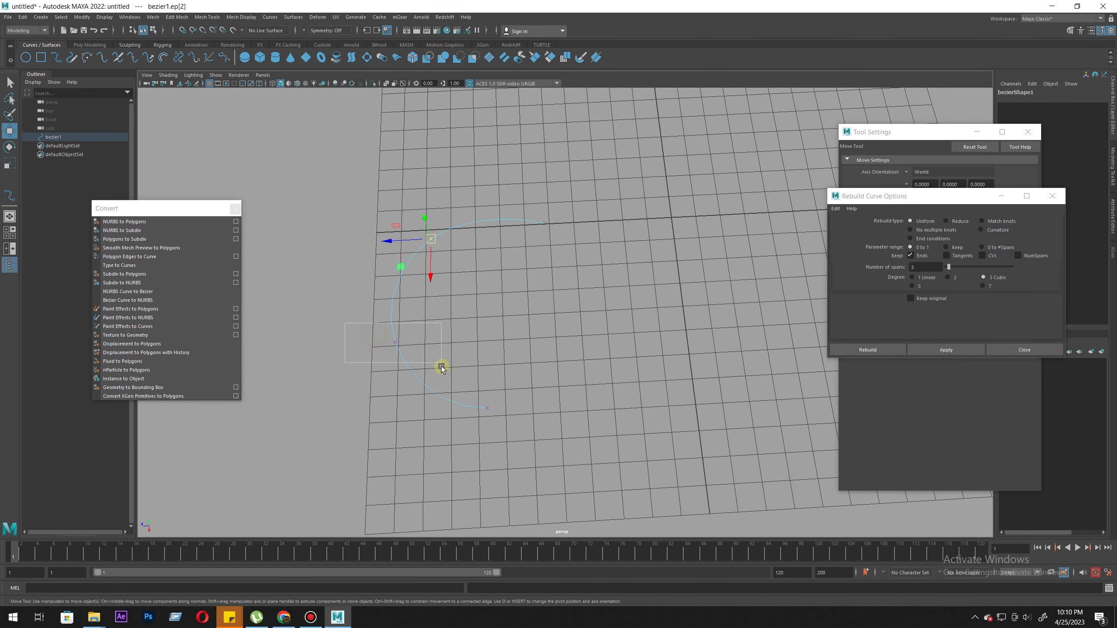
{"action": "left_click_drag", "start_coordinate": [442, 367], "coordinate": [442, 368]}
{"action": "left_click_drag", "start_coordinate": [512, 462], "coordinate": [513, 464]}
{"action": "left_click_drag", "start_coordinate": [331, 376], "coordinate": [440, 311]}
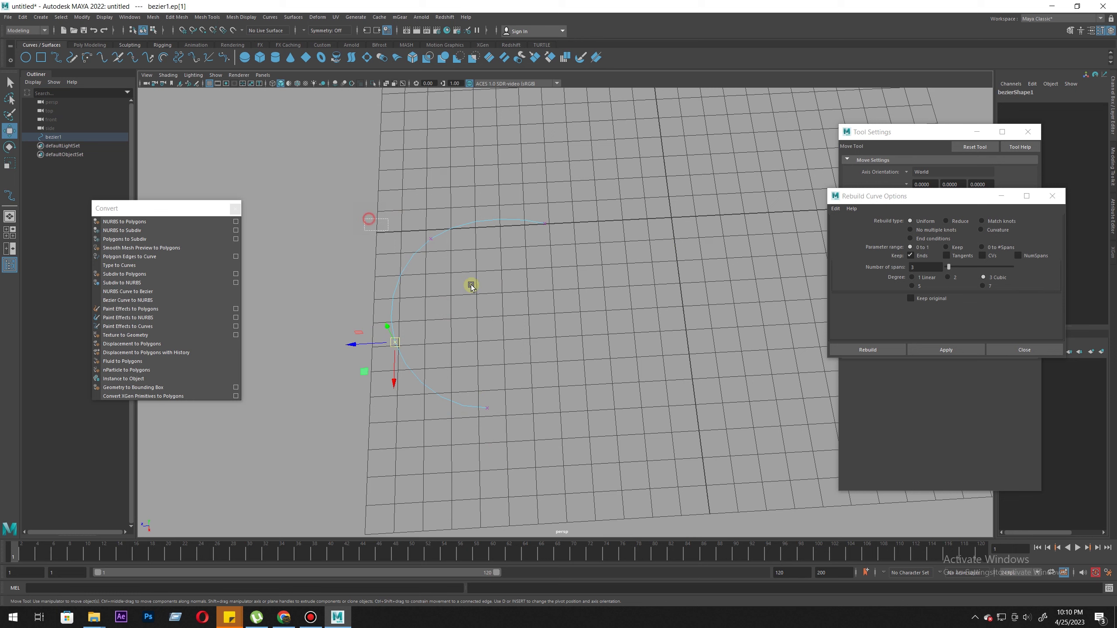
{"action": "left_click_drag", "start_coordinate": [370, 218], "coordinate": [480, 275]}
{"action": "left_click_drag", "start_coordinate": [567, 297], "coordinate": [489, 195]}
{"action": "left_click_drag", "start_coordinate": [444, 244], "coordinate": [445, 246]}
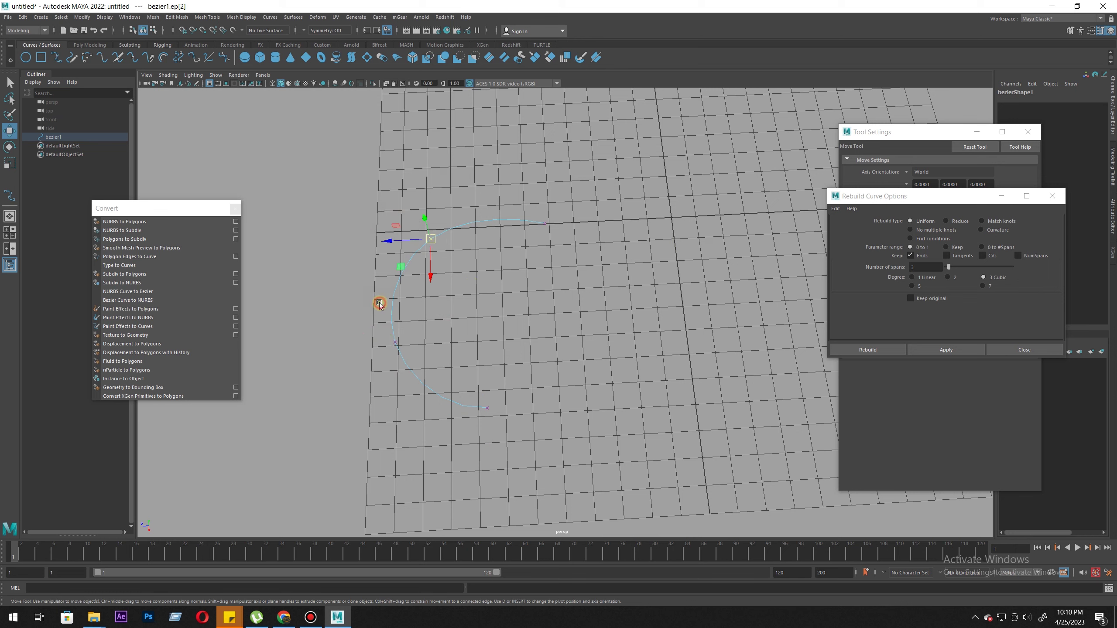
Step: Return to Object Mode, convert the NURBS curve to Bezier, and show its control vertices
{"action": "right_click_drag", "start_coordinate": [374, 303], "coordinate": [340, 289]}
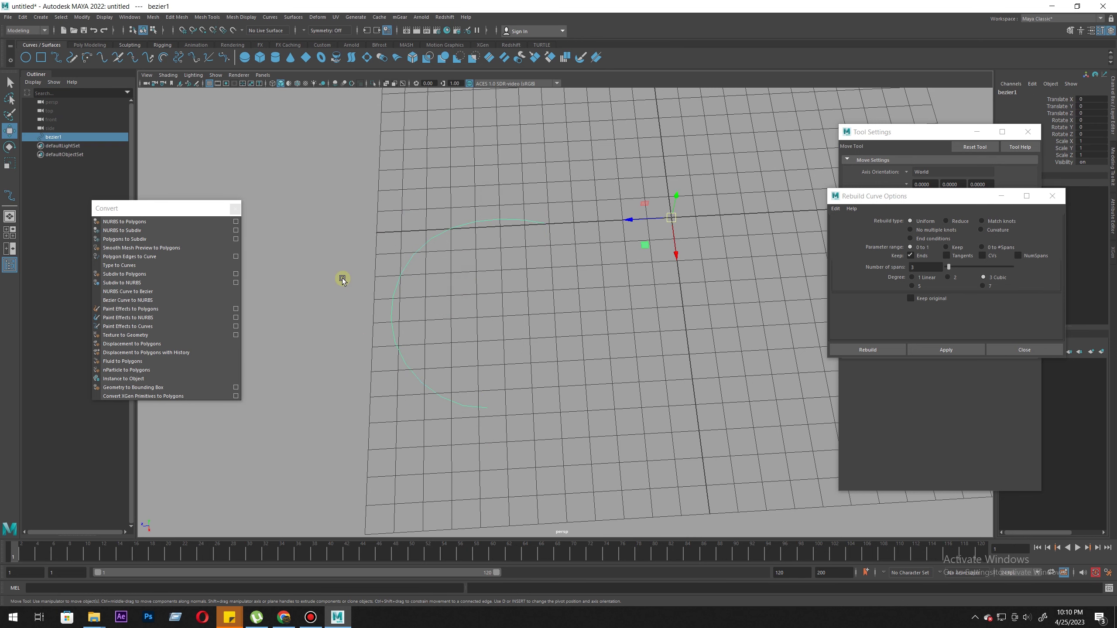
{"action": "left_click", "coordinate": [148, 300]}
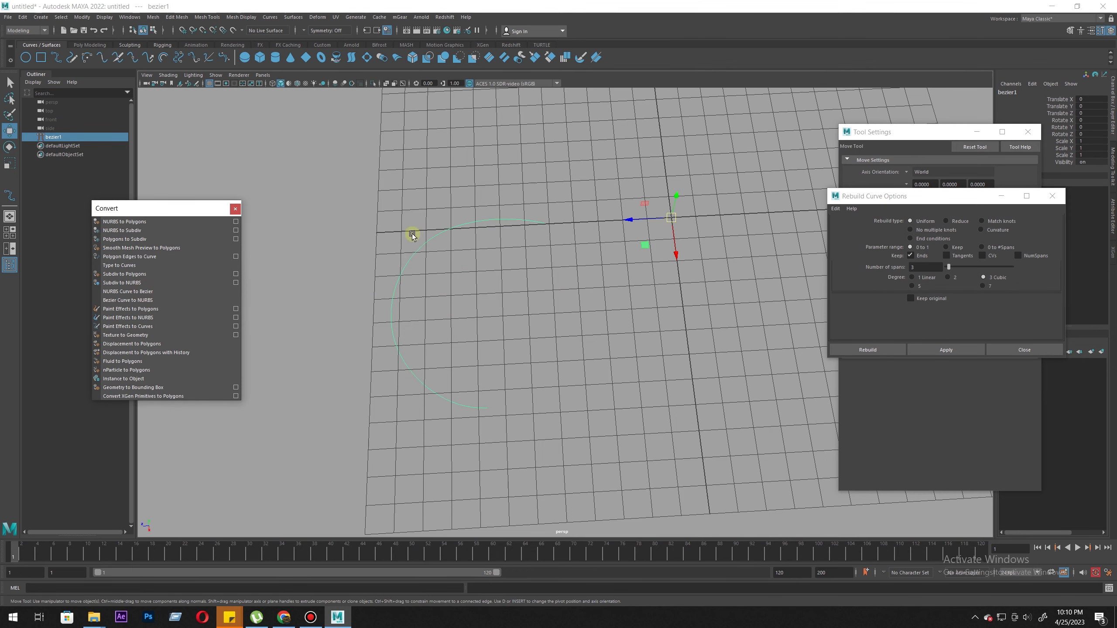
{"action": "right_click_drag", "start_coordinate": [428, 247], "coordinate": [348, 249]}
Step: Select the two inner Bezier anchors, try moving a tangent handle of the upper one, and undo the move
{"action": "left_click_drag", "start_coordinate": [414, 202], "coordinate": [455, 277]}
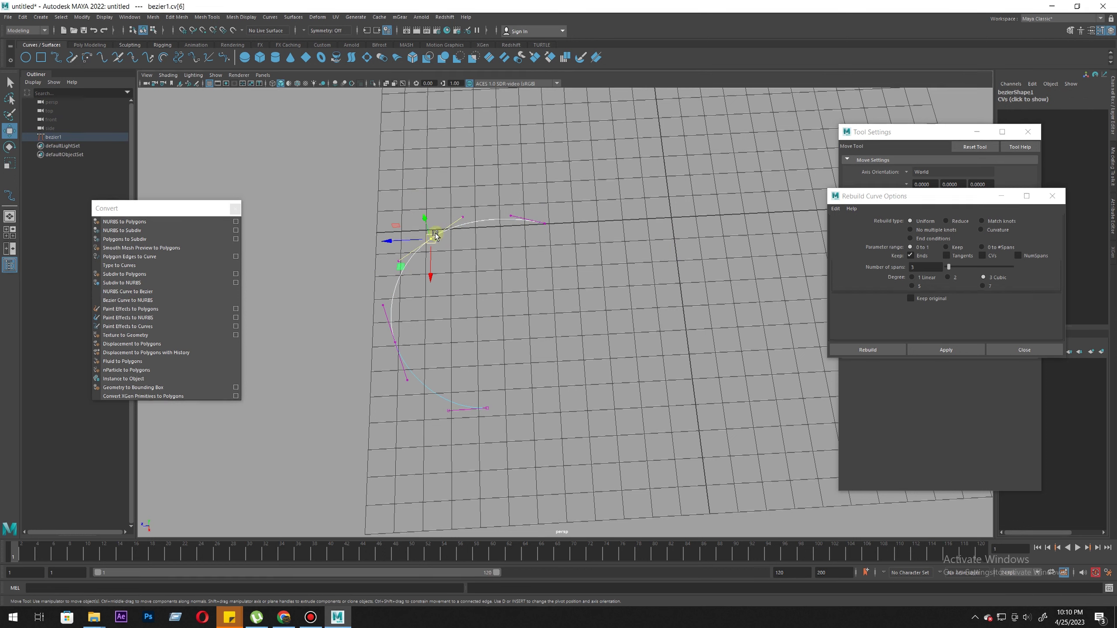
{"action": "left_click_drag", "start_coordinate": [405, 337], "coordinate": [362, 359]}
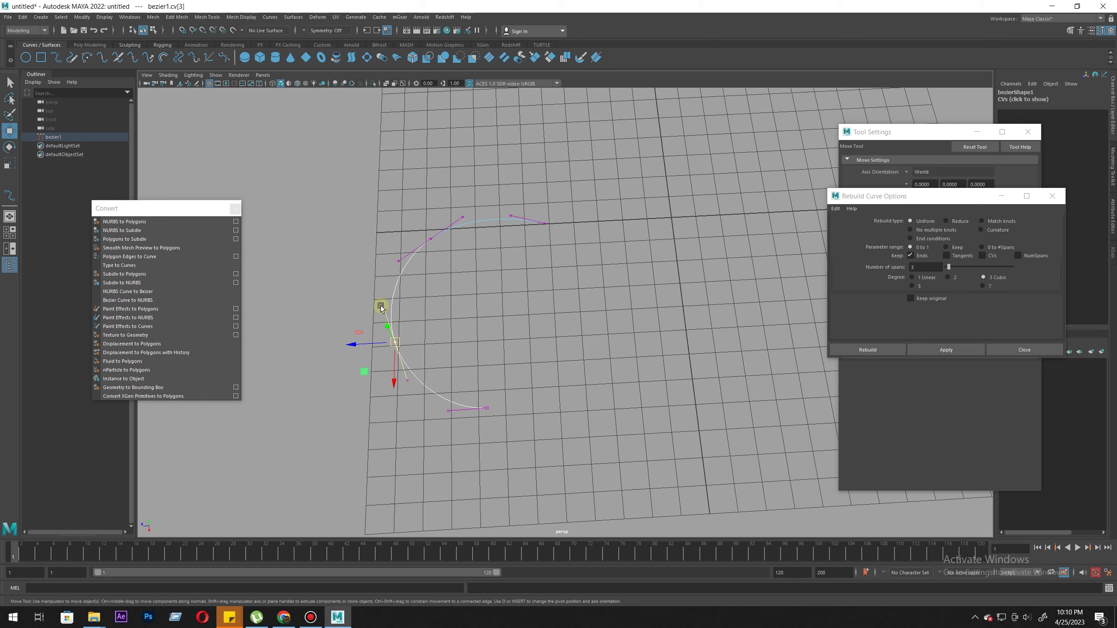
{"action": "mouse_move", "coordinate": [411, 275]}
{"action": "left_mouse_down"}
{"action": "mouse_move", "coordinate": [379, 258]}
{"action": "mouse_move", "coordinate": [409, 269]}
{"action": "mouse_move", "coordinate": [391, 272]}
{"action": "left_mouse_up"}
{"action": "key", "text": "ctrl+z"}
{"action": "key", "text": "ctrl+z"}
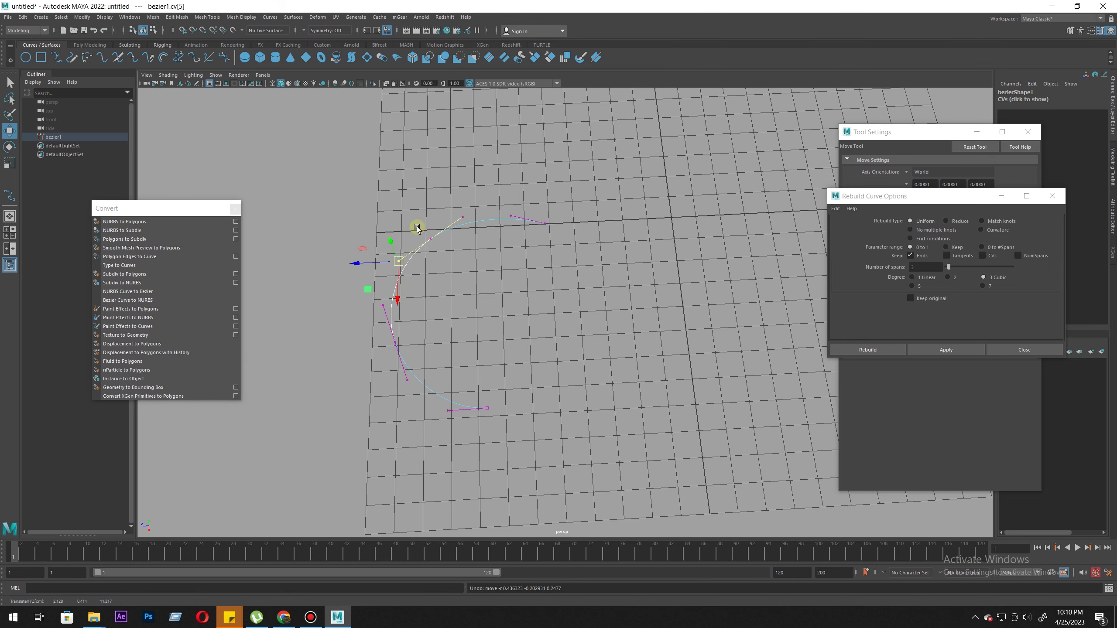
{"action": "left_click_drag", "start_coordinate": [417, 227], "coordinate": [458, 276]}
{"action": "left_click_drag", "start_coordinate": [406, 332], "coordinate": [345, 369]}
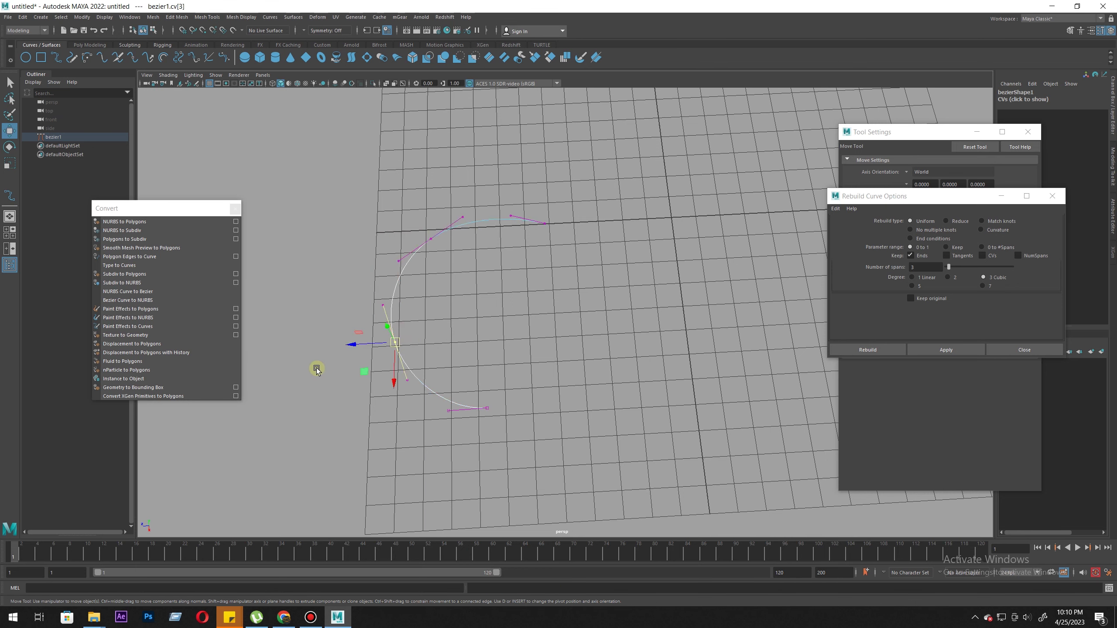
Step: Return to Object Mode, convert the Bezier curve back to NURBS, and show its control vertices
{"action": "right_click_drag", "start_coordinate": [401, 285], "coordinate": [424, 262]}
{"action": "left_click", "coordinate": [527, 291]}
{"action": "left_click_drag", "start_coordinate": [437, 262], "coordinate": [348, 272]}
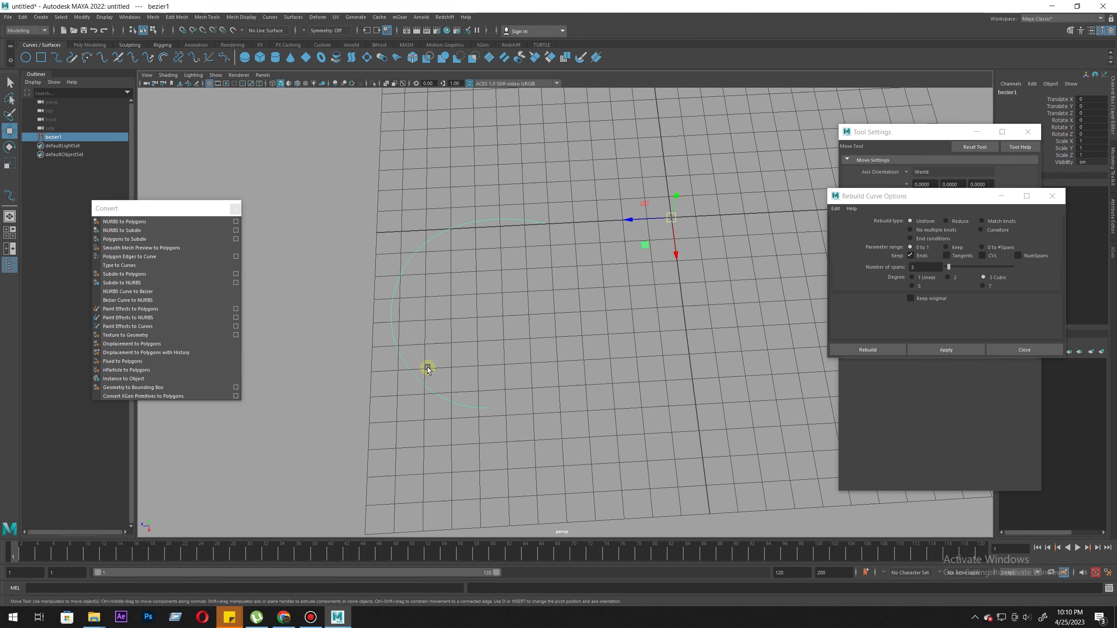
{"action": "left_click", "coordinate": [157, 293]}
{"action": "left_click", "coordinate": [131, 301]}
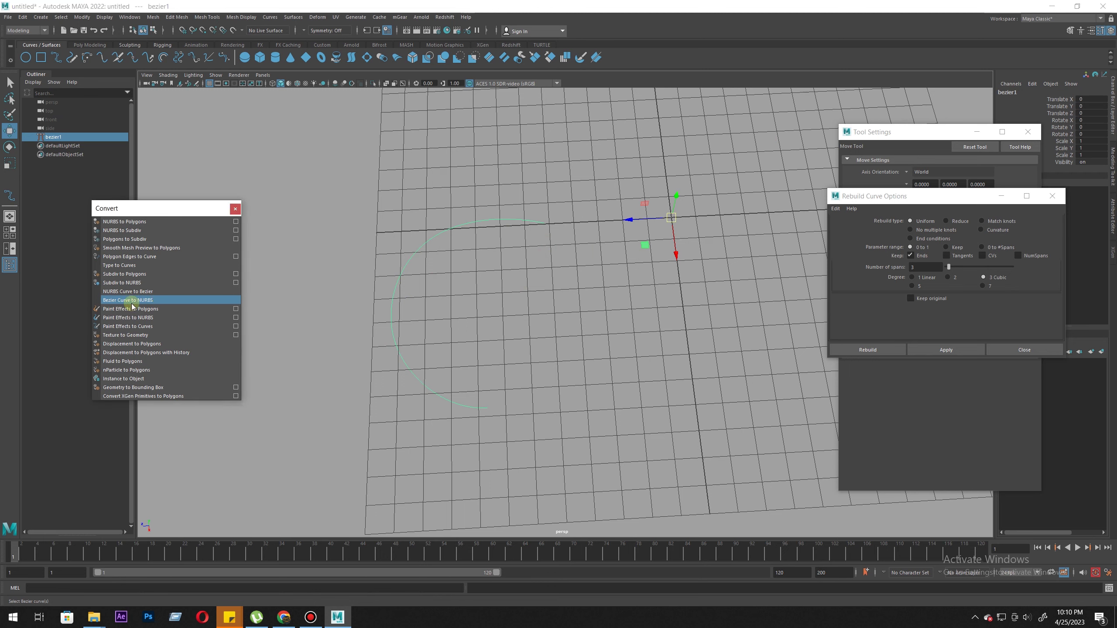
{"action": "right_click_drag", "start_coordinate": [407, 281], "coordinate": [320, 274]}
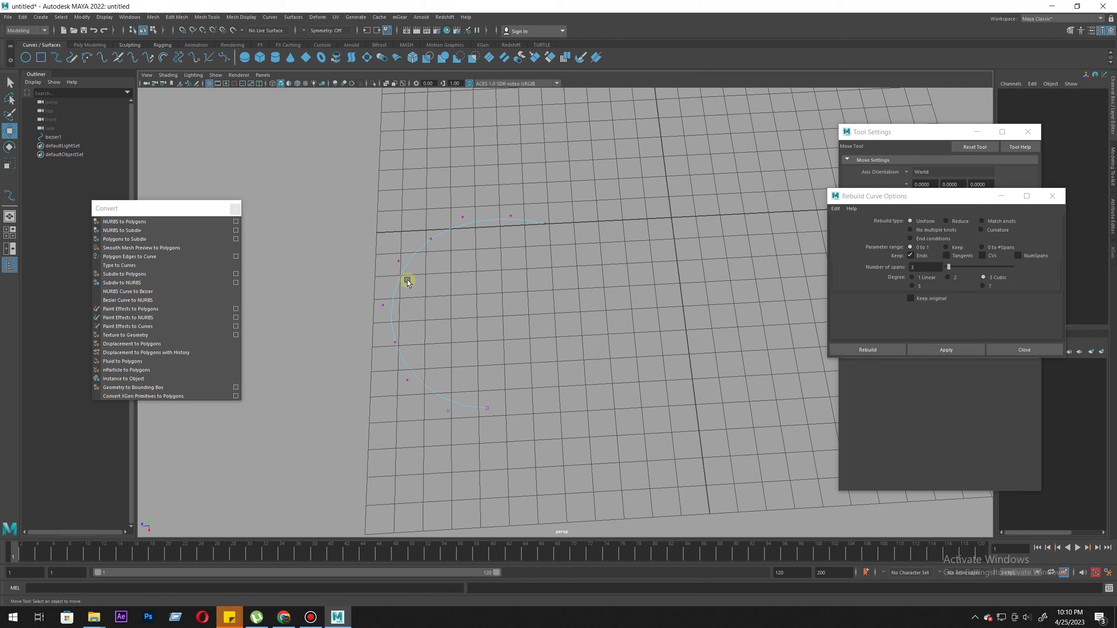
Step: Try pulling several control vertices of the converted curve, including the former anchor points, out of place and undo each move
{"action": "left_click_drag", "start_coordinate": [413, 212], "coordinate": [418, 302]}
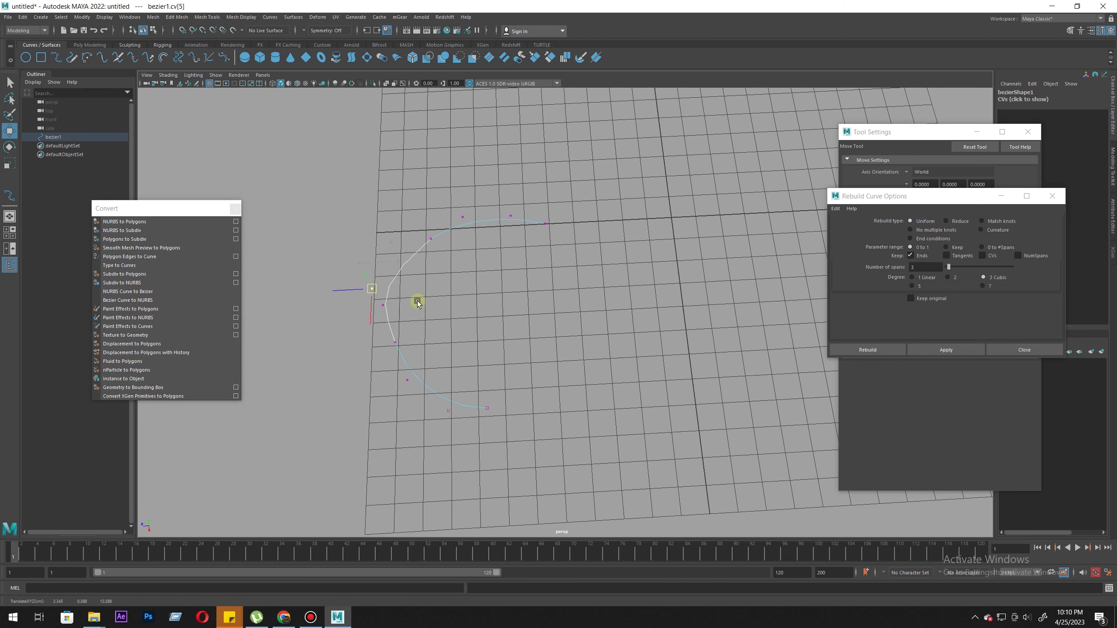
{"action": "key", "text": "ctrl+z"}
{"action": "left_click", "coordinate": [431, 239]}
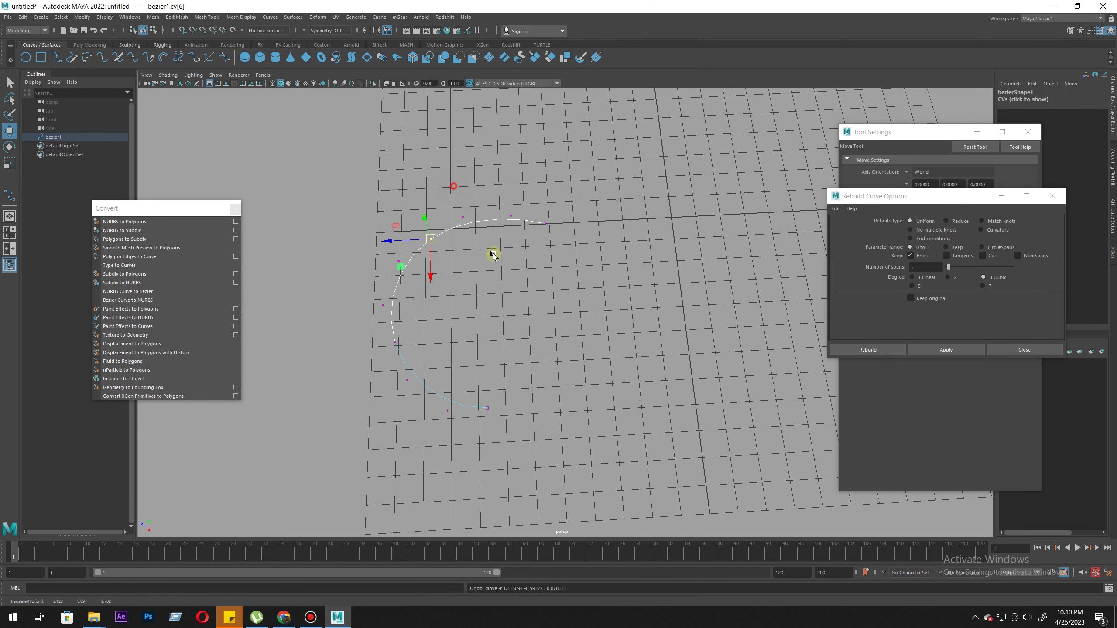
{"action": "left_click_drag", "start_coordinate": [453, 187], "coordinate": [494, 254]}
{"action": "left_click_drag", "start_coordinate": [462, 218], "coordinate": [445, 182]}
{"action": "key", "text": "ctrl+z"}
{"action": "left_click_drag", "start_coordinate": [373, 307], "coordinate": [421, 306]}
{"action": "left_click", "coordinate": [392, 354]}
{"action": "key", "text": "ctrl+z"}
{"action": "mouse_move", "coordinate": [342, 360]}
{"action": "left_mouse_down"}
{"action": "mouse_move", "coordinate": [469, 322]}
{"action": "mouse_move", "coordinate": [332, 366]}
{"action": "left_mouse_up"}
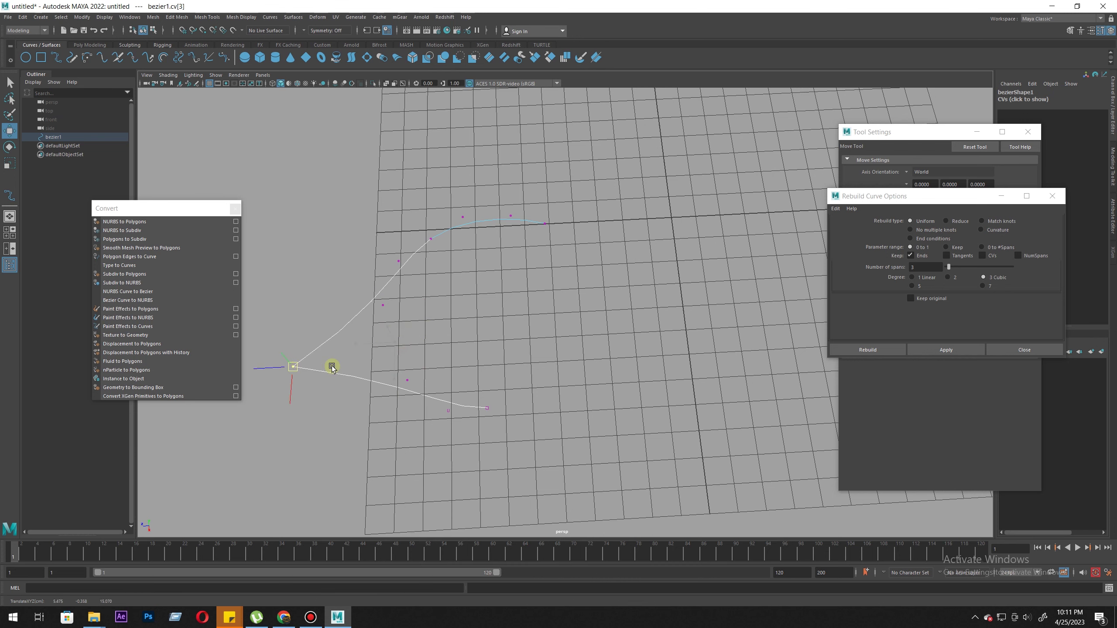
{"action": "key", "text": "ctrl+z"}
Step: Return to Object Mode and rebuild the converted NURBS curve with 3 spans
{"action": "key", "text": "F8"}
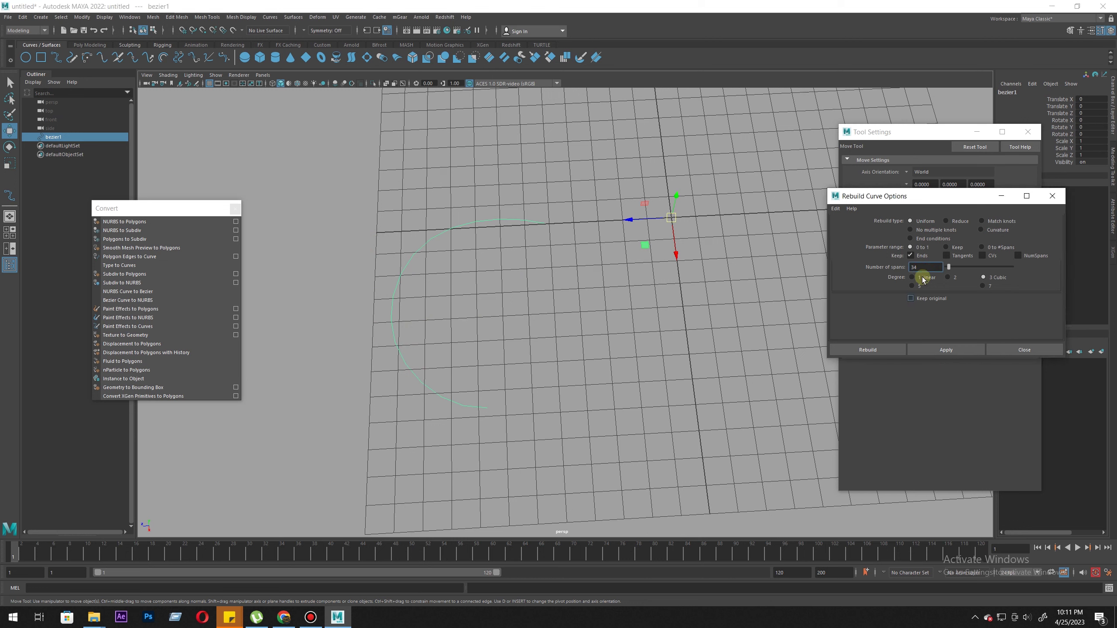
{"action": "type", "text": "3"}
{"action": "left_click", "coordinate": [946, 350]}
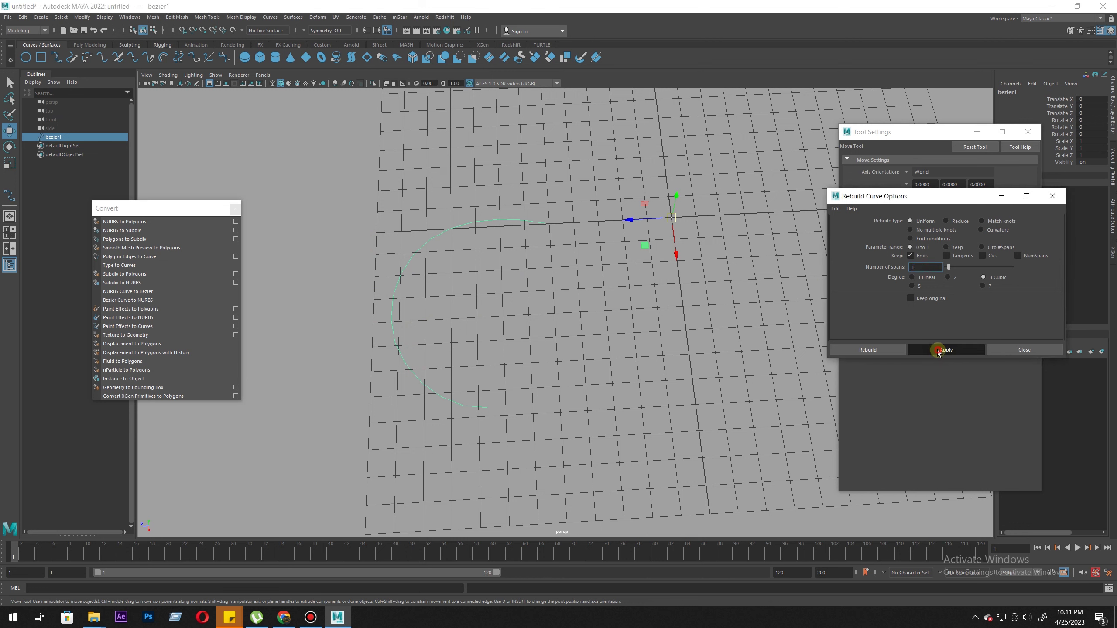
{"action": "left_click", "coordinate": [427, 296]}
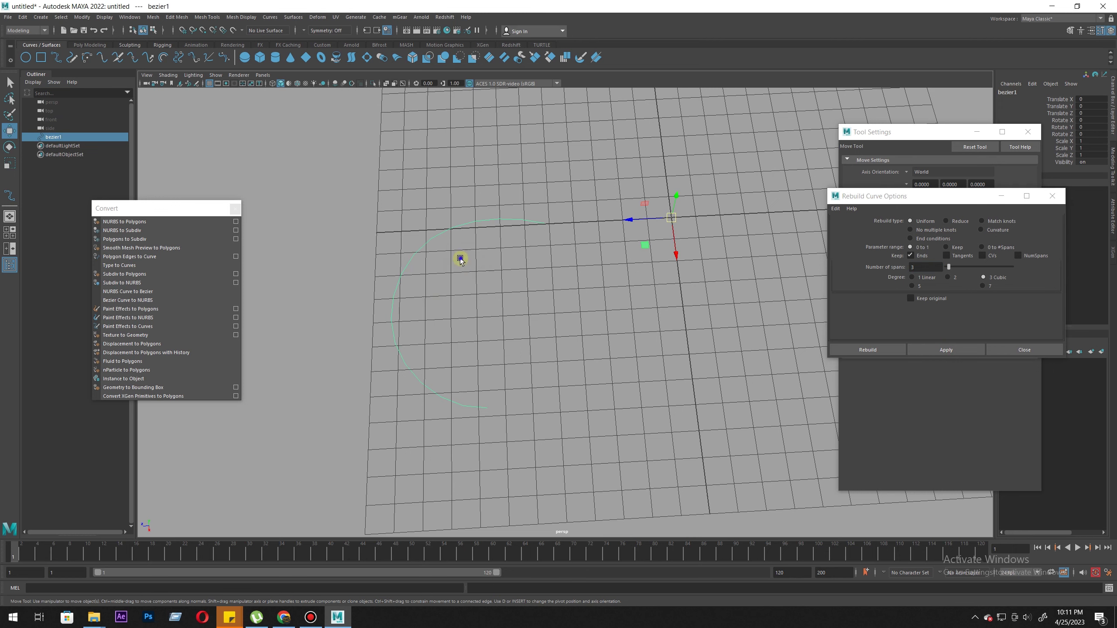
Step: Show the newly rebuilt curve's control vertices, try moving the middle ones and the lower end one, and undo each move
{"action": "right_click_drag", "start_coordinate": [459, 257], "coordinate": [356, 259]}
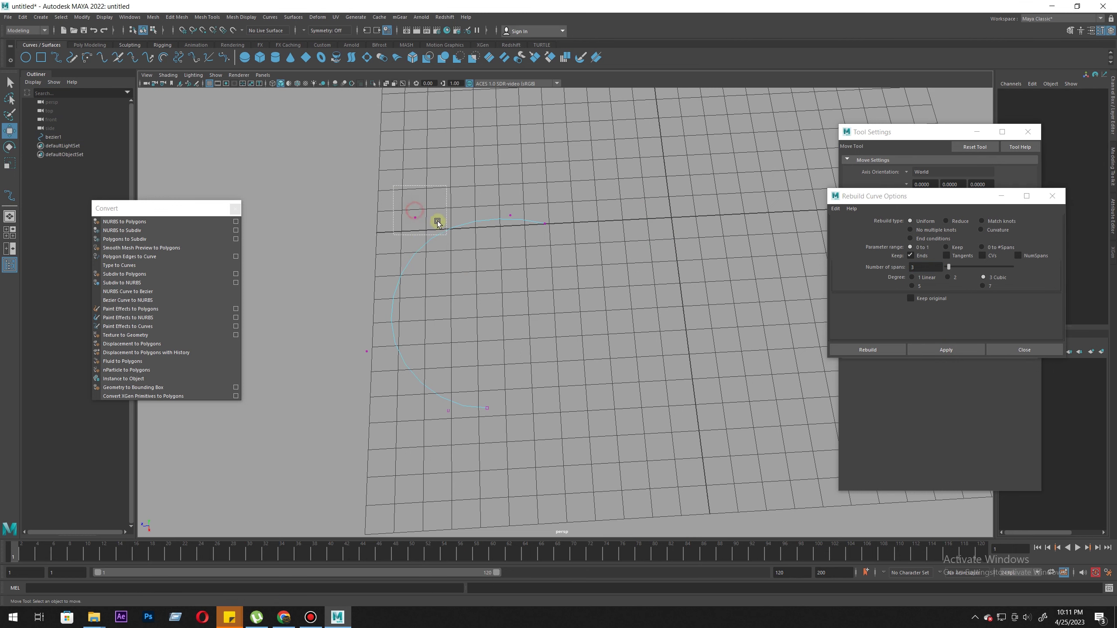
{"action": "left_click", "coordinate": [414, 217]}
{"action": "left_click_drag", "start_coordinate": [415, 218], "coordinate": [527, 469]}
{"action": "key", "text": "ctrl+z"}
{"action": "left_click", "coordinate": [367, 351]}
{"action": "key", "text": "ctrl+z"}
{"action": "left_click", "coordinate": [487, 408]}
{"action": "key", "text": "ctrl+z"}
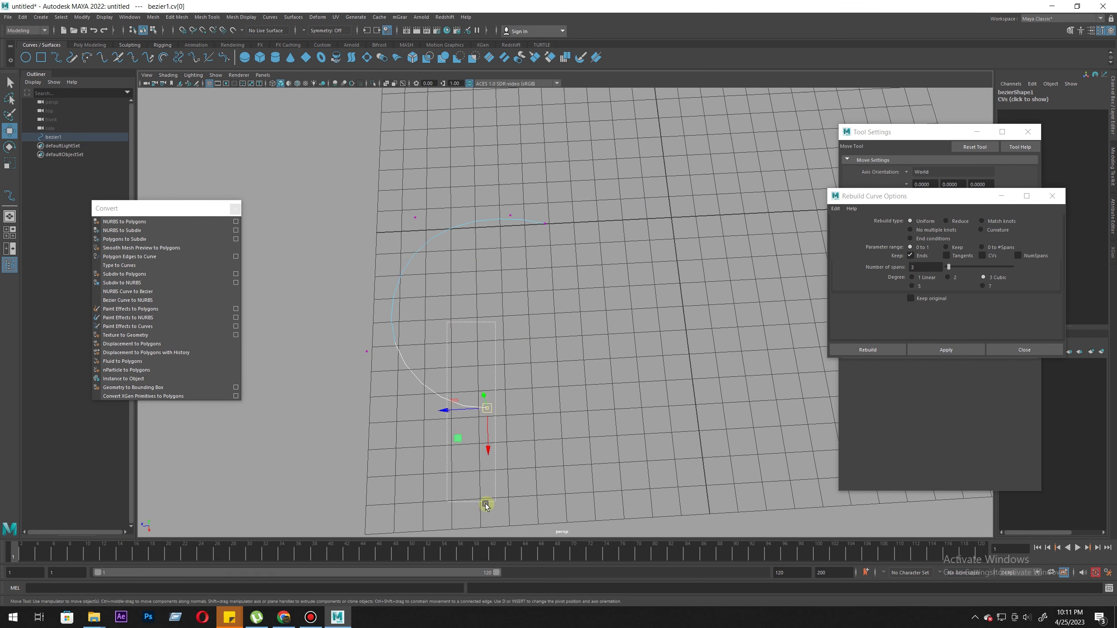
Step: Examine the rebuilt curve from another angle, selecting its control vertices in turn from the upper end to the lower end
{"action": "key", "text": "Right"}
{"action": "left_click_drag", "start_coordinate": [437, 183], "coordinate": [512, 252]}
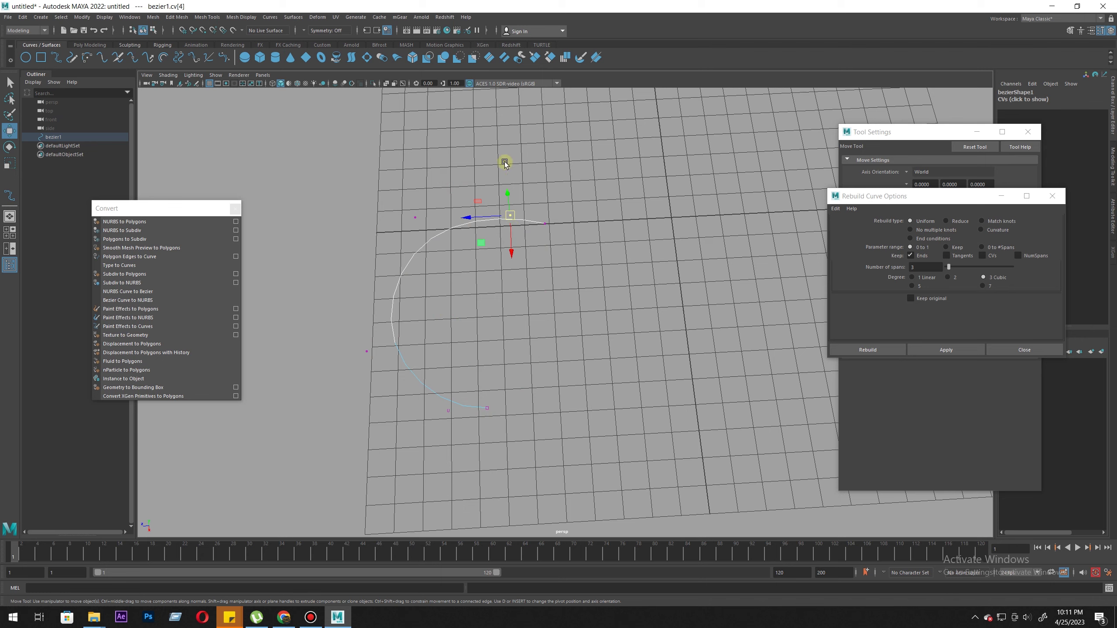
{"action": "left_click_drag", "start_coordinate": [510, 260], "coordinate": [609, 298], "text": "alt"}
{"action": "left_click_drag", "start_coordinate": [602, 232], "coordinate": [599, 196]}
{"action": "left_click_drag", "start_coordinate": [517, 154], "coordinate": [559, 200]}
{"action": "left_click_drag", "start_coordinate": [492, 177], "coordinate": [536, 230]}
{"action": "left_click_drag", "start_coordinate": [352, 362], "coordinate": [439, 253]}
{"action": "middle_click_drag", "start_coordinate": [523, 349], "coordinate": [454, 347]}
{"action": "left_click_drag", "start_coordinate": [422, 404], "coordinate": [459, 434]}
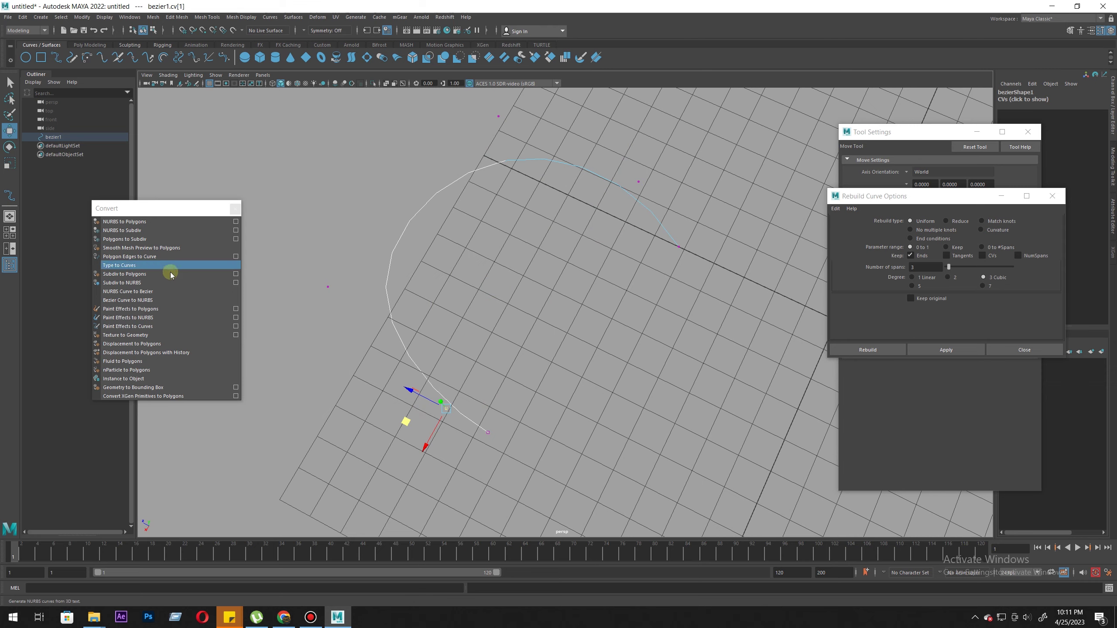